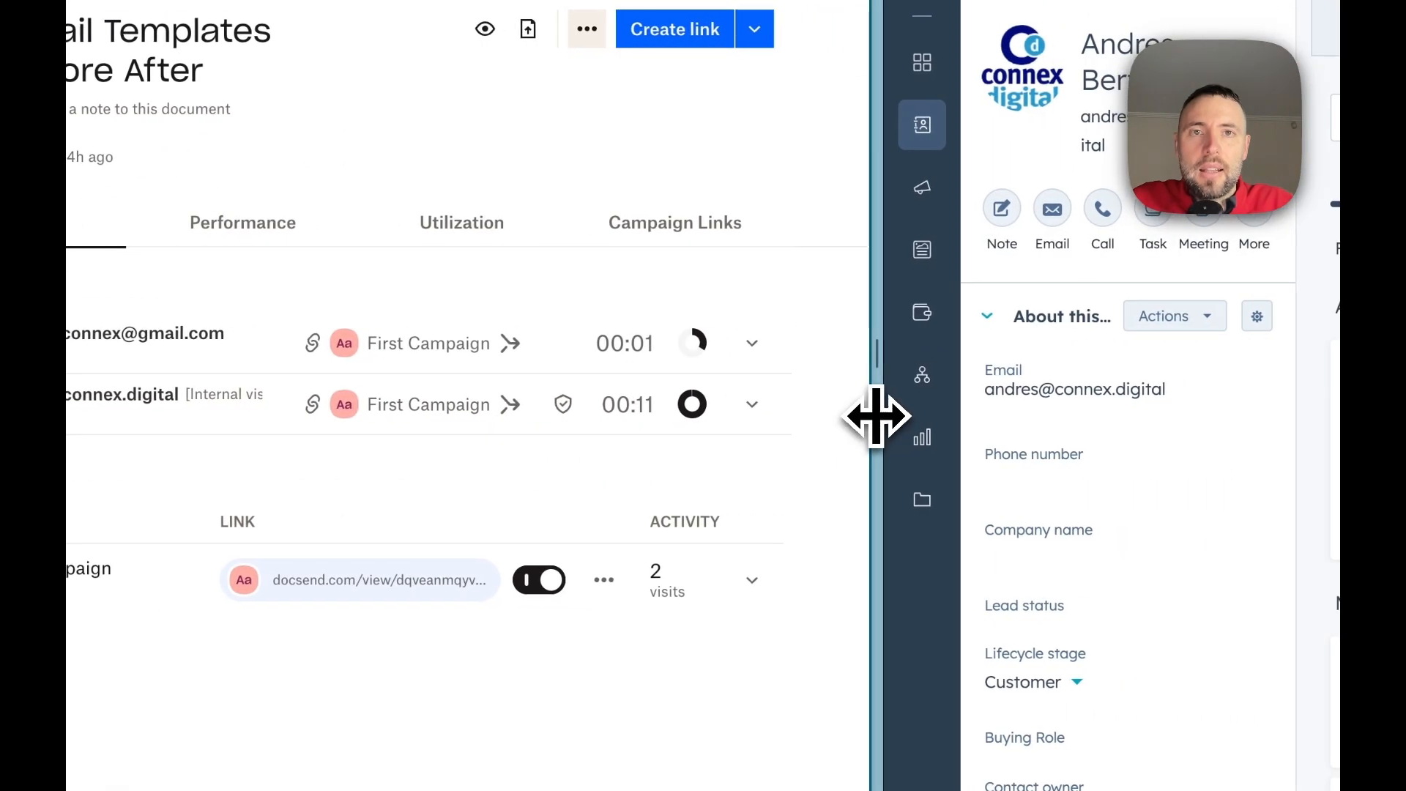
Widen the HubSpot side of the split view and examine the DocSend campaign, document, time and email in the contact's August 2024 note
{"action": "left_click_drag", "start_coordinate": [1210, 426], "coordinate": [890, 432]}
{"action": "left_click_drag", "start_coordinate": [624, 437], "coordinate": [378, 456]}
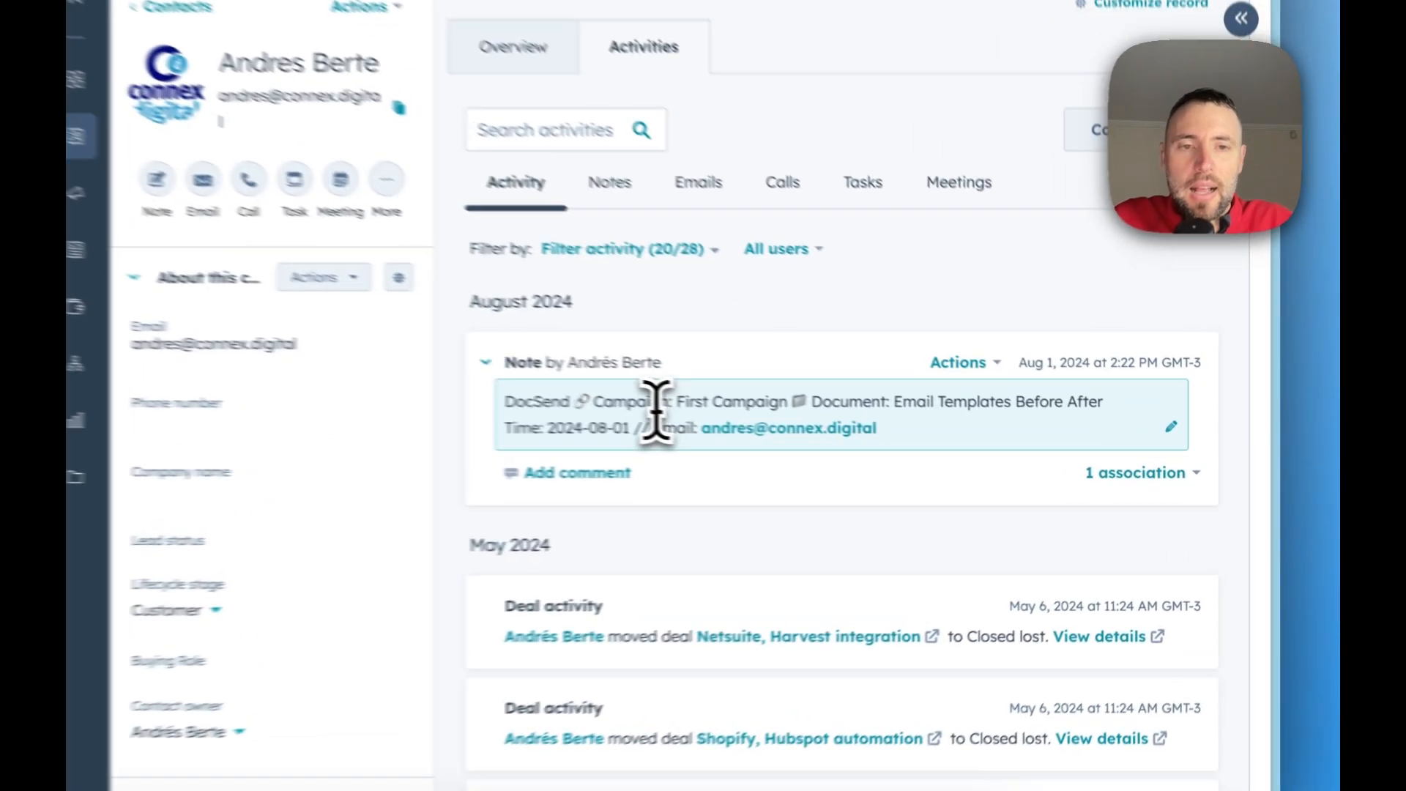
{"action": "left_click", "coordinate": [824, 438]}
{"action": "double_click", "coordinate": [821, 437]}
{"action": "triple_click", "coordinate": [589, 416]}
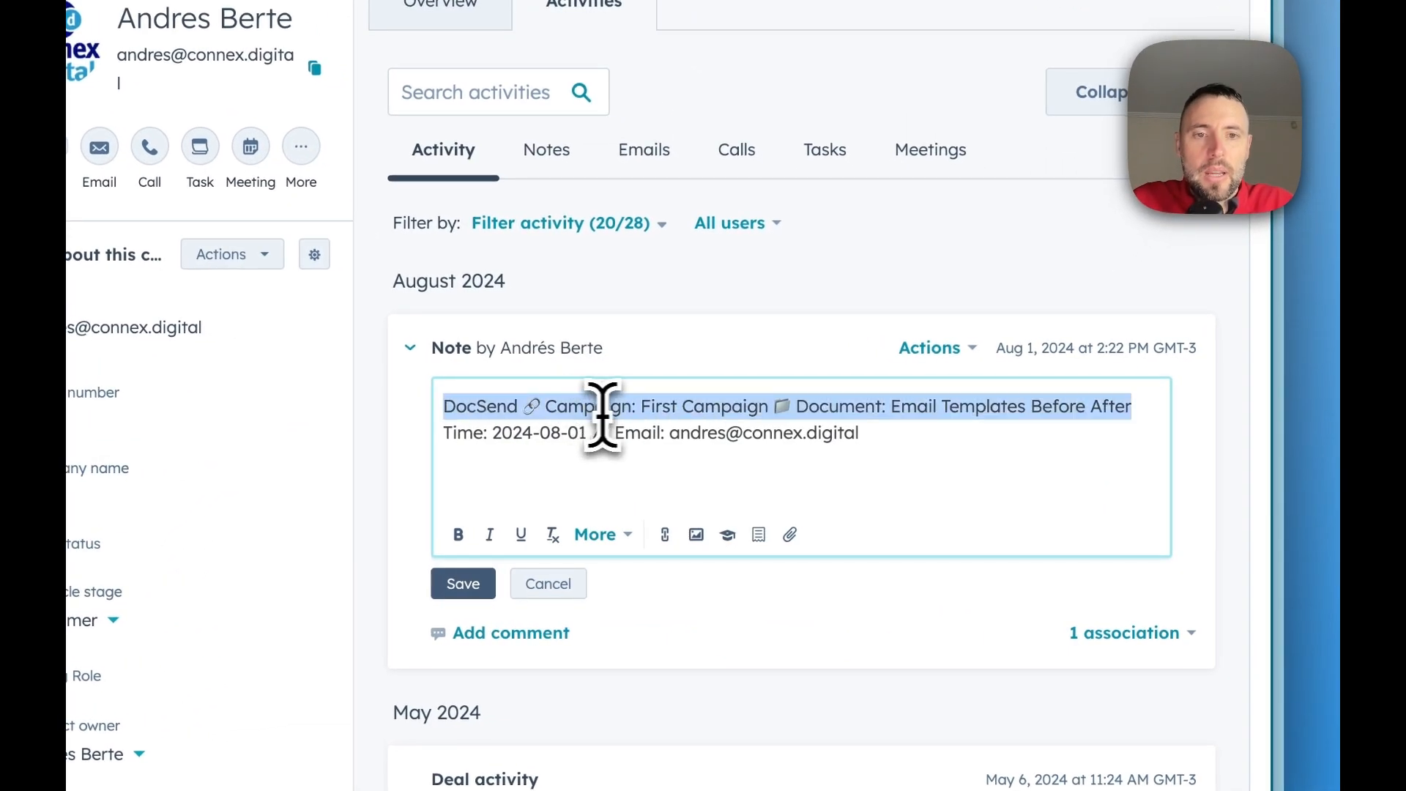
{"action": "left_click_drag", "start_coordinate": [657, 410], "coordinate": [736, 416]}
{"action": "left_click_drag", "start_coordinate": [893, 408], "coordinate": [1085, 408]}
{"action": "left_click", "coordinate": [615, 447]}
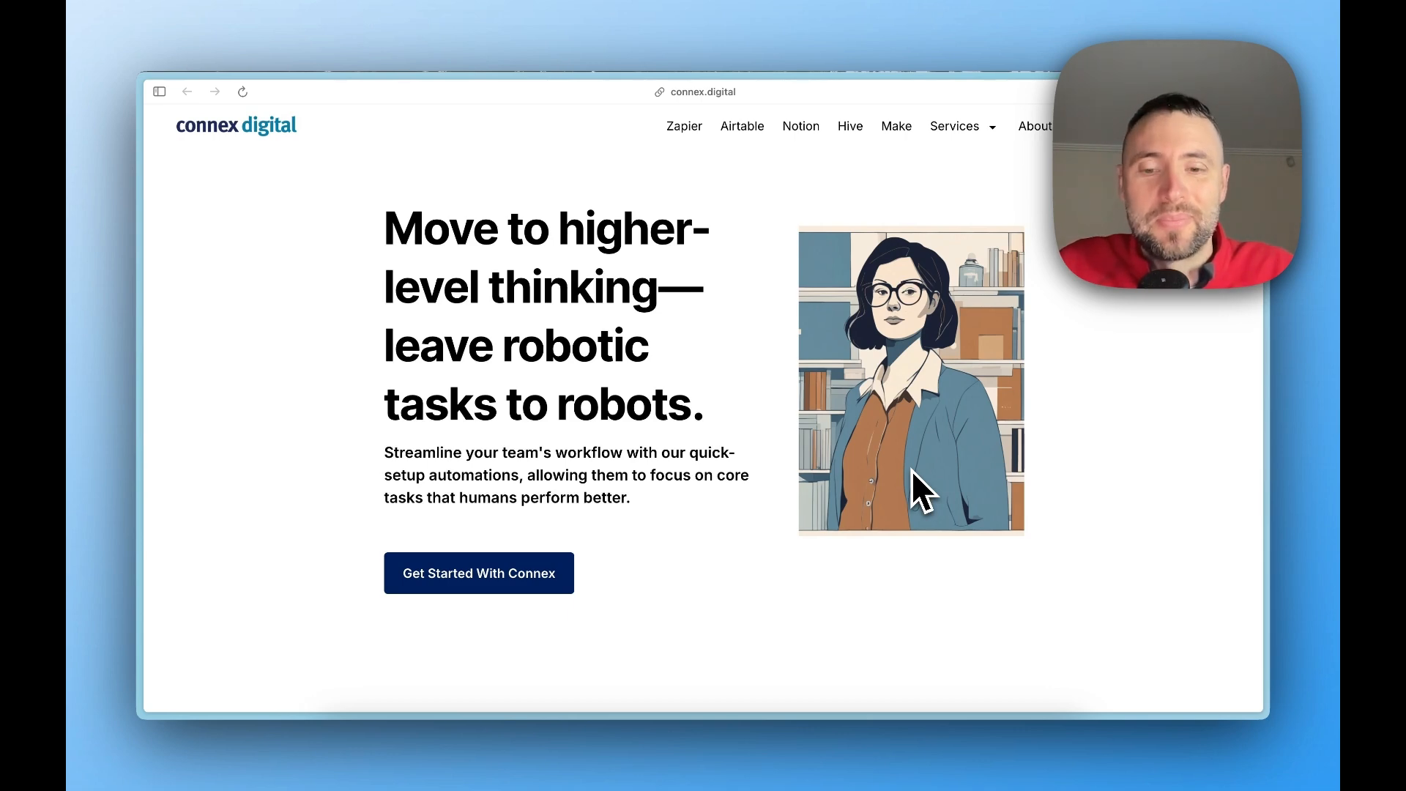
Open Zapier in a new tab and create a new Zap
{"action": "key", "text": "super+t"}
{"action": "type", "text": "za"}
{"action": "key", "text": "Return"}
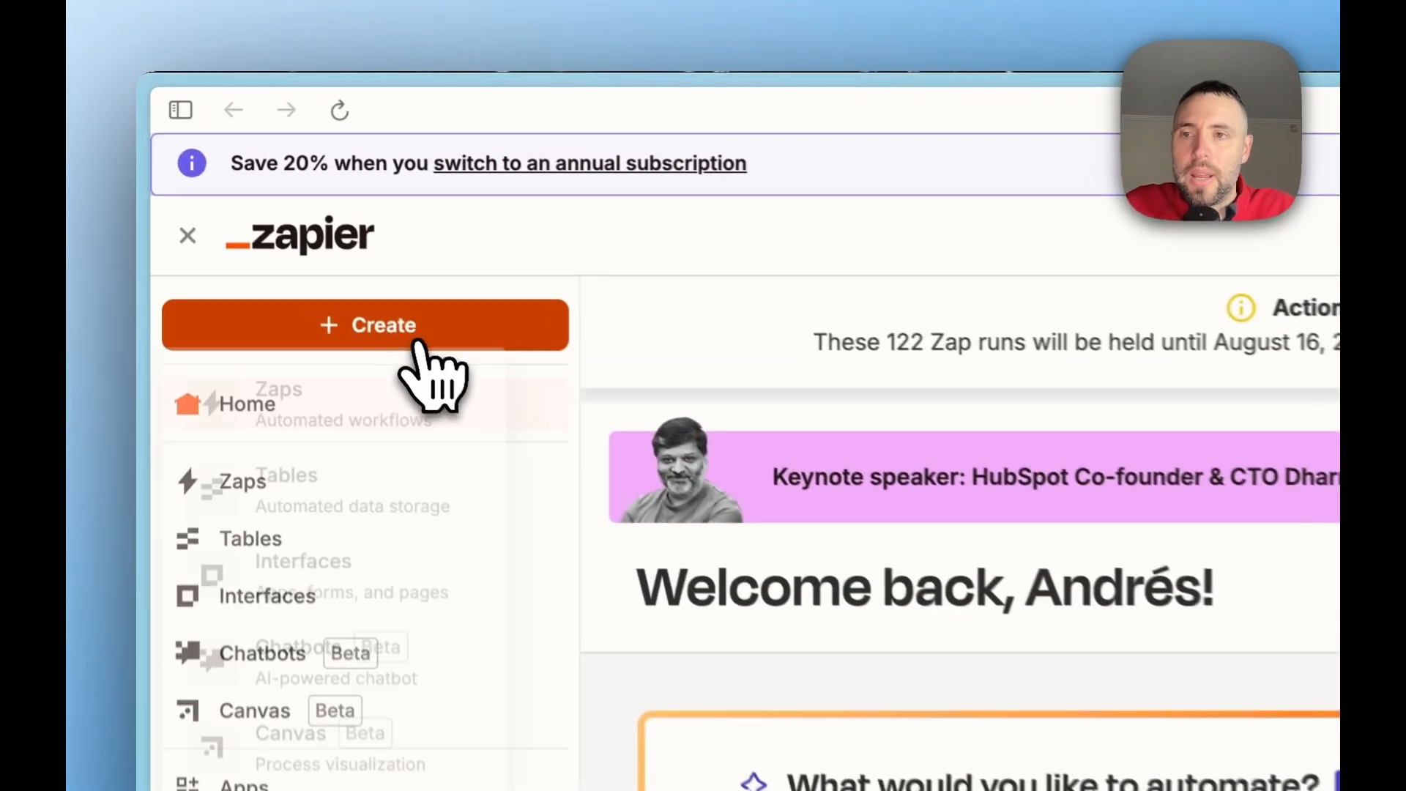
{"action": "left_click", "coordinate": [285, 209]}
{"action": "left_click", "coordinate": [408, 428]}
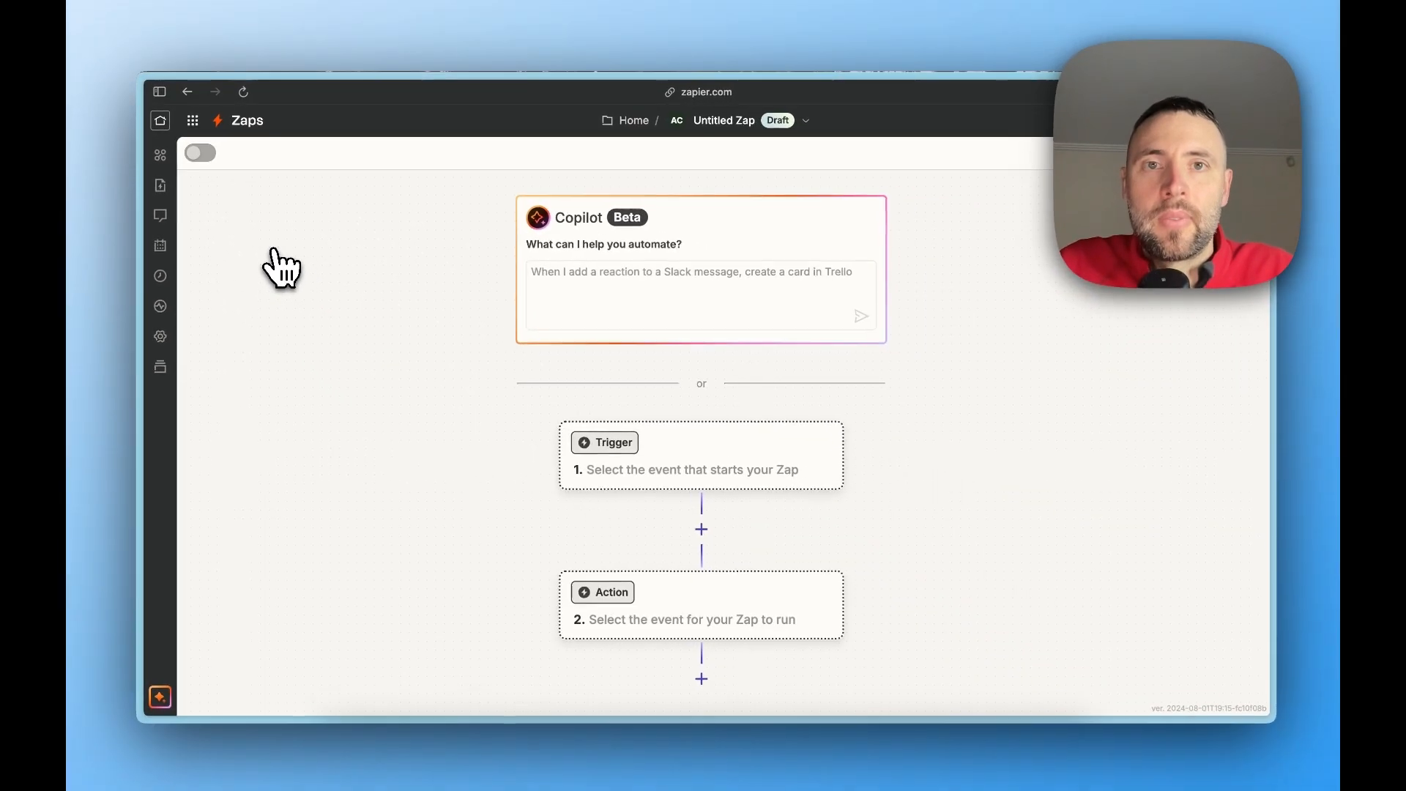
Set DocSend as the trigger app of the untitled Zap
{"action": "left_click_drag", "start_coordinate": [339, 392], "coordinate": [327, 188]}
{"action": "left_click_drag", "start_coordinate": [337, 271], "coordinate": [334, 261]}
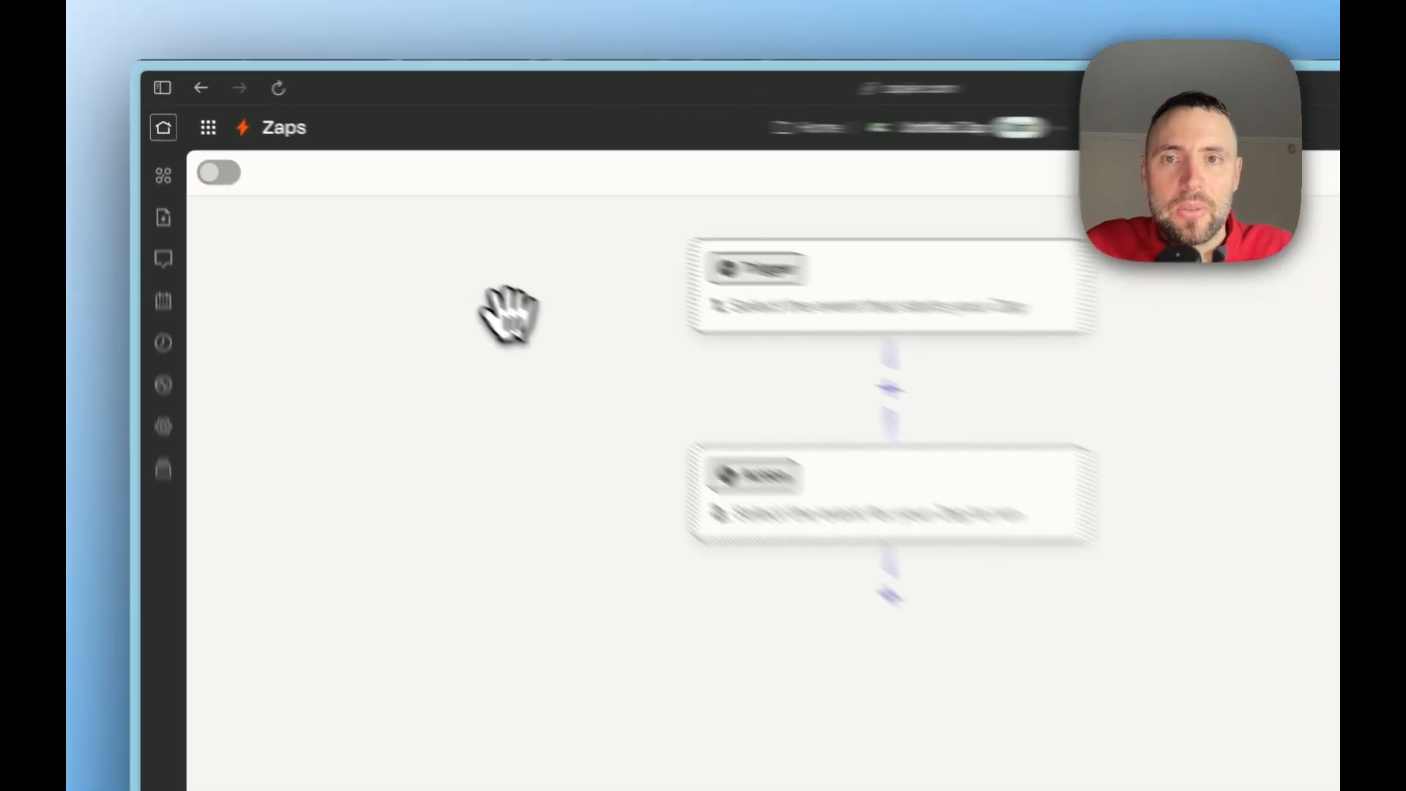
{"action": "left_click_drag", "start_coordinate": [435, 257], "coordinate": [294, 257]}
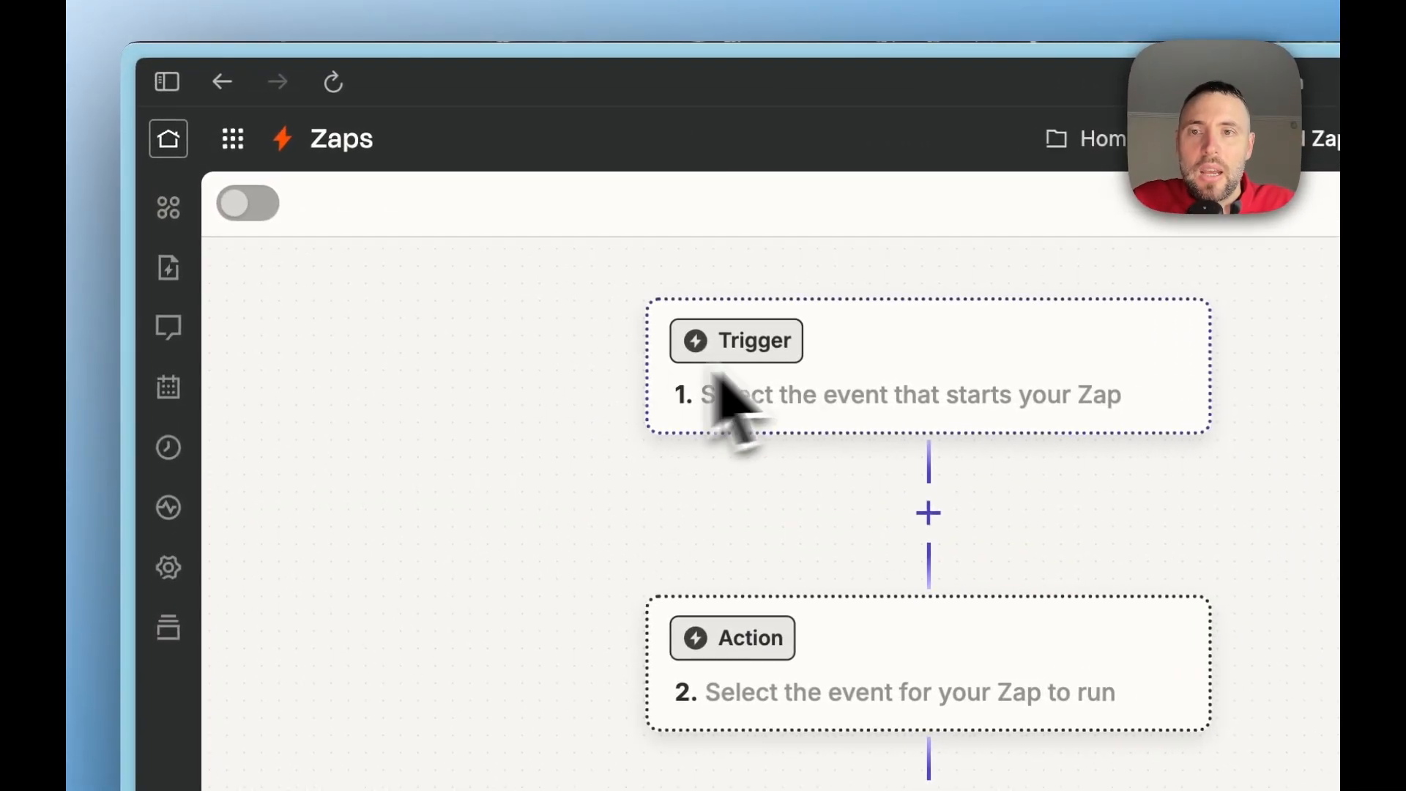
{"action": "left_click", "coordinate": [888, 384]}
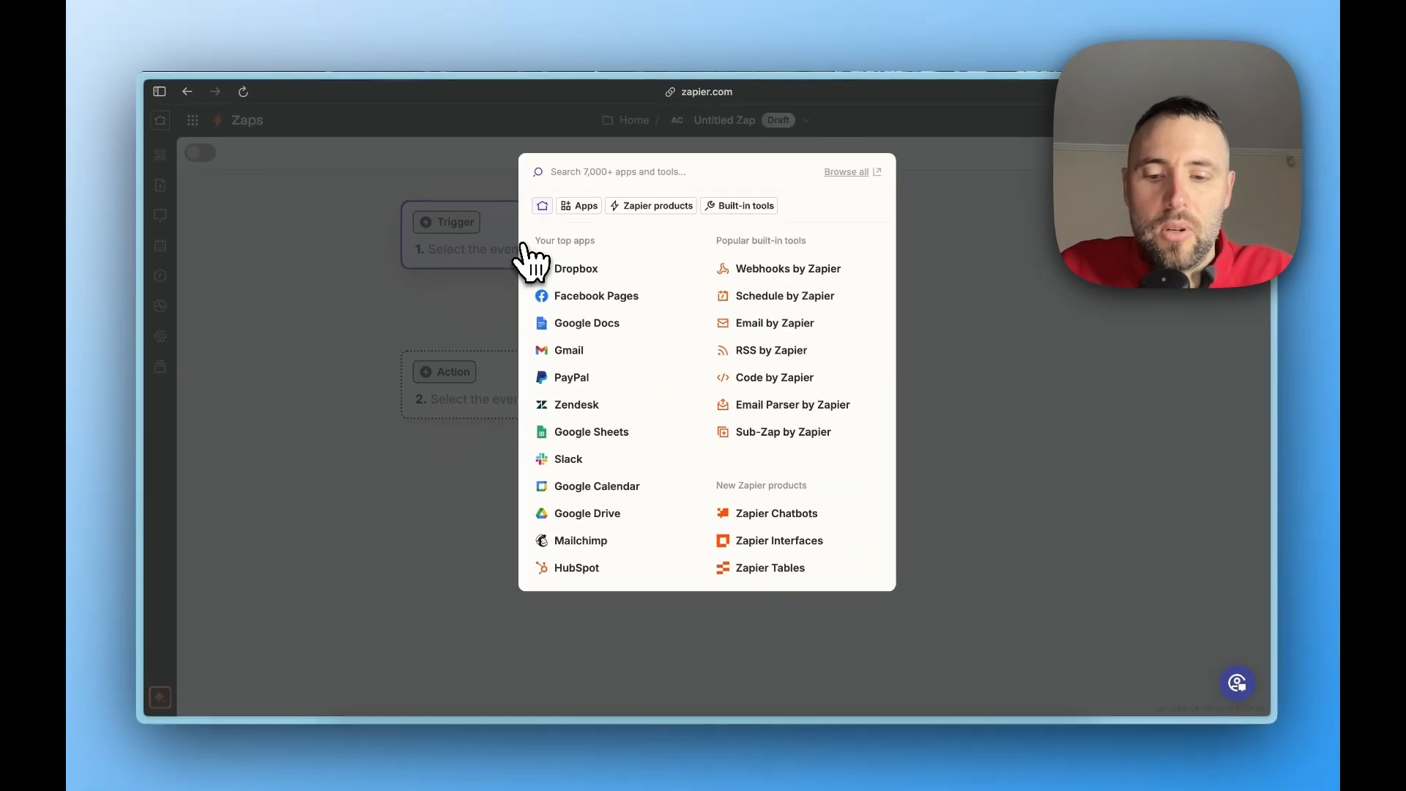
{"action": "type", "text": "docs"}
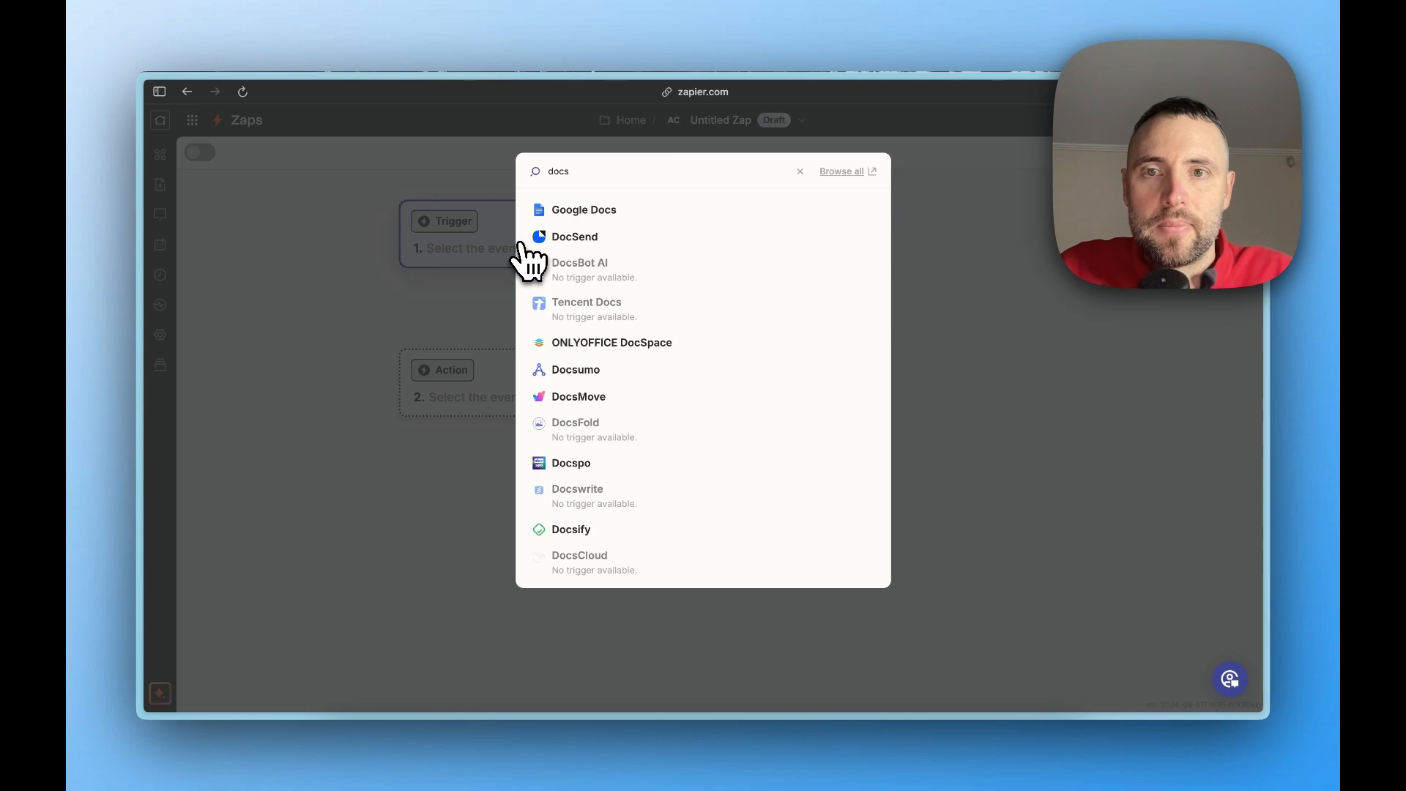
{"action": "left_click", "coordinate": [573, 235]}
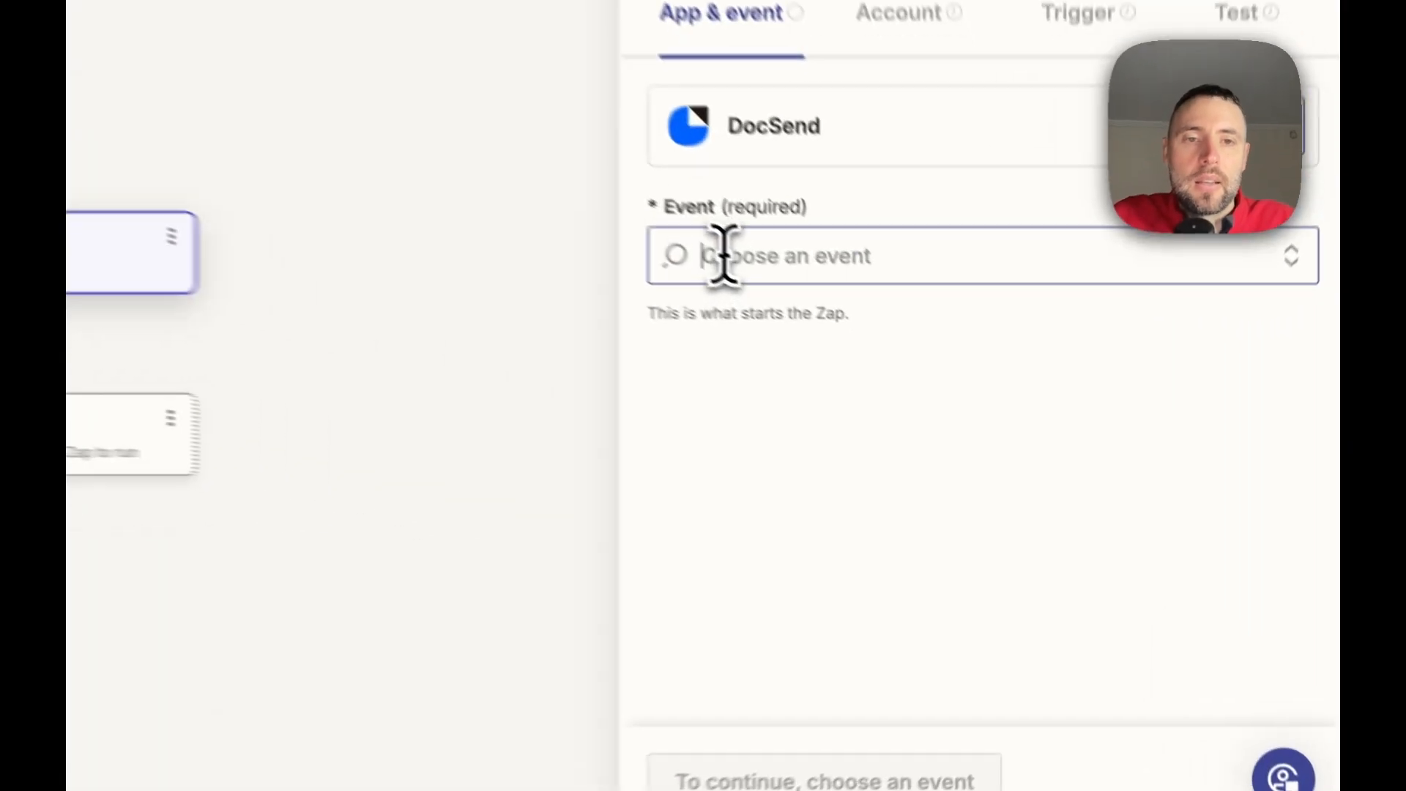
Set the trigger event to New Visit and accept the connected DocSend account
{"action": "left_click", "coordinate": [911, 381]}
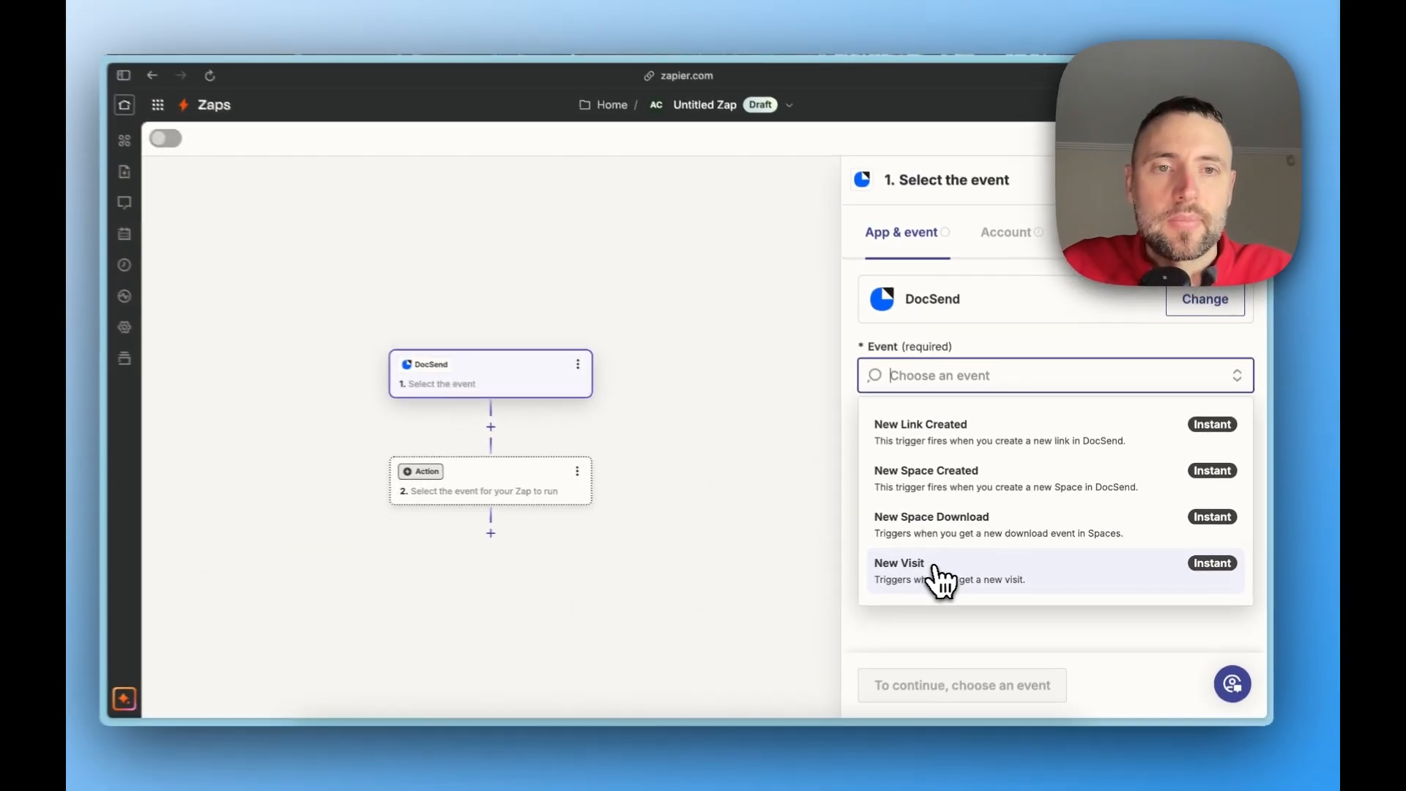
{"action": "left_click", "coordinate": [811, 586]}
{"action": "left_click", "coordinate": [912, 689]}
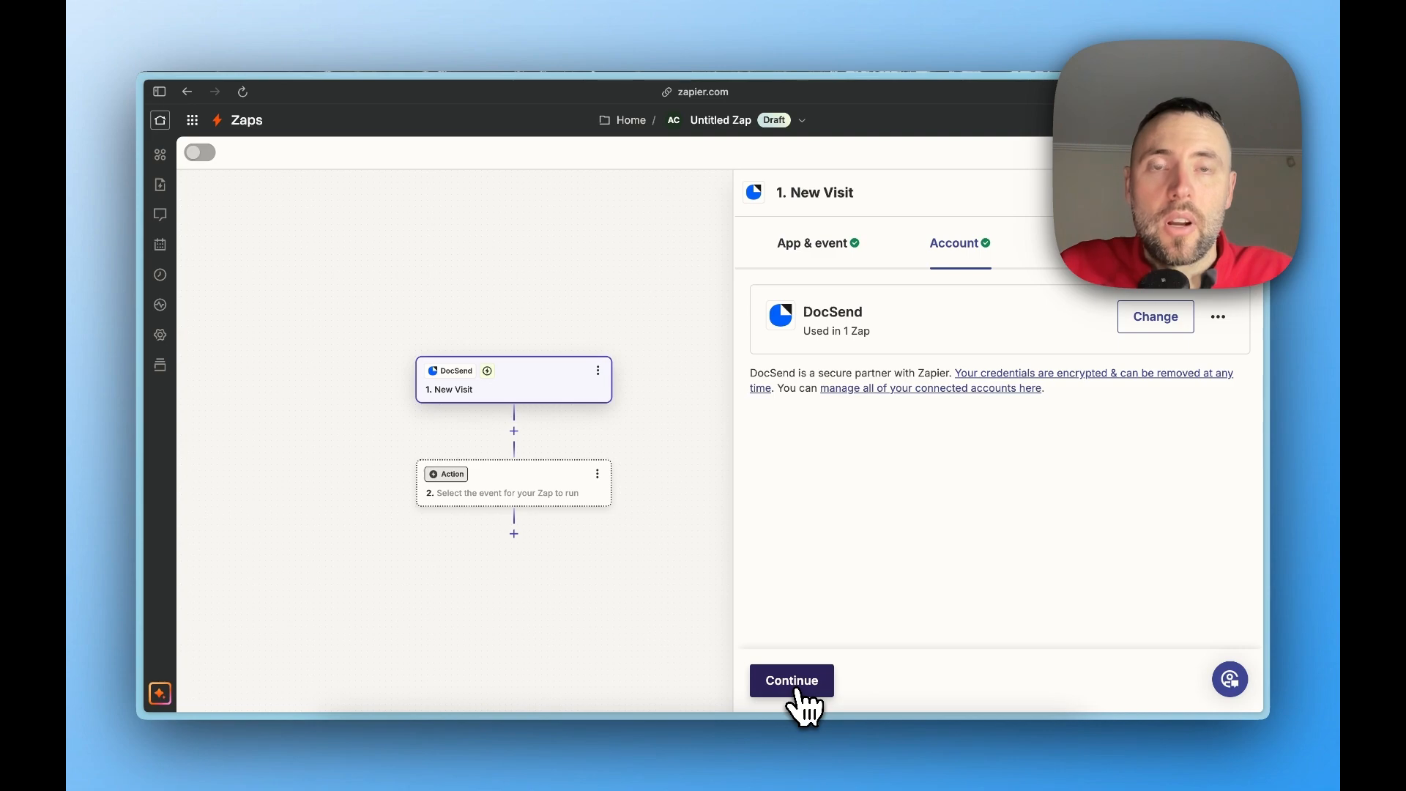
{"action": "left_click", "coordinate": [797, 692]}
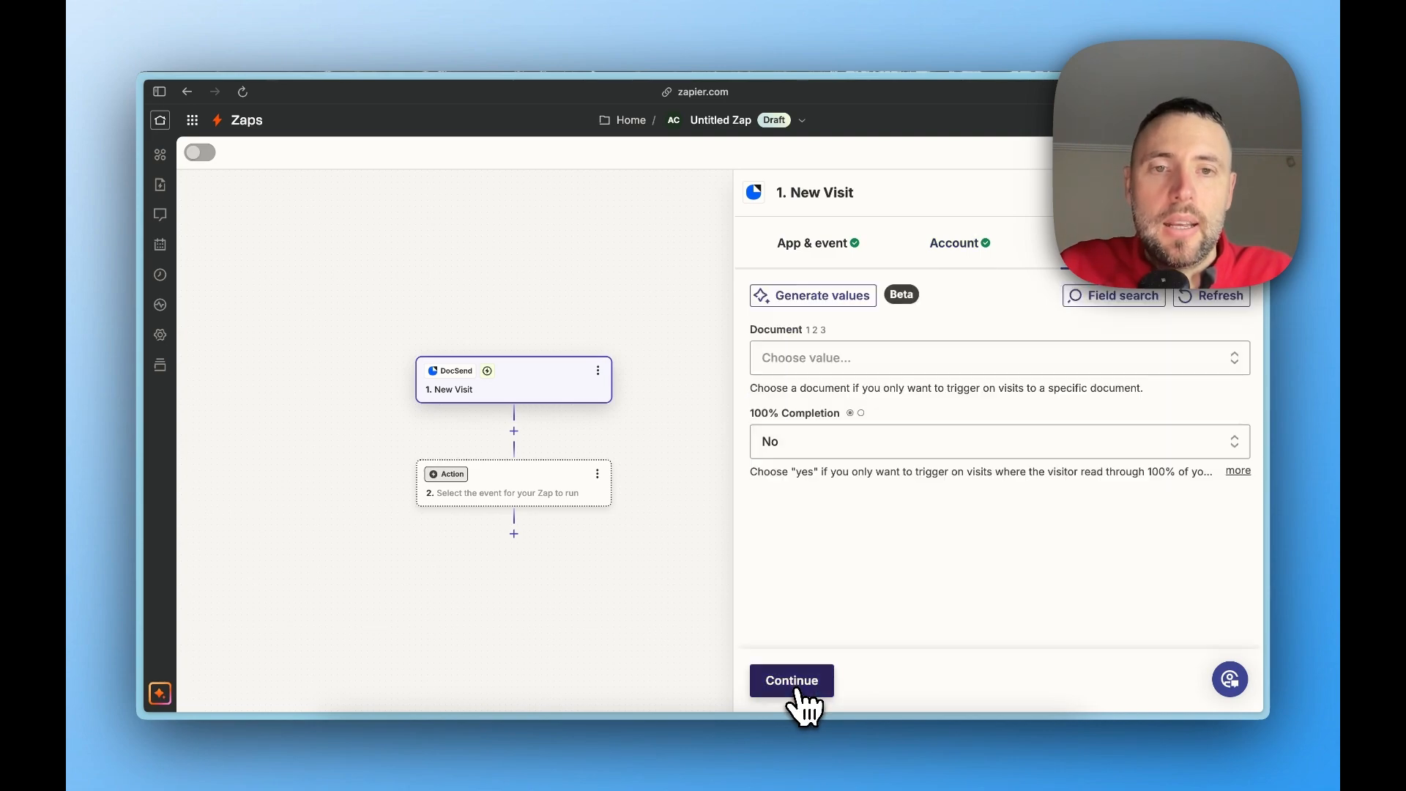
Leave the trigger's document filter empty with 100% Completion at No, and test the trigger
{"action": "left_click", "coordinate": [889, 359]}
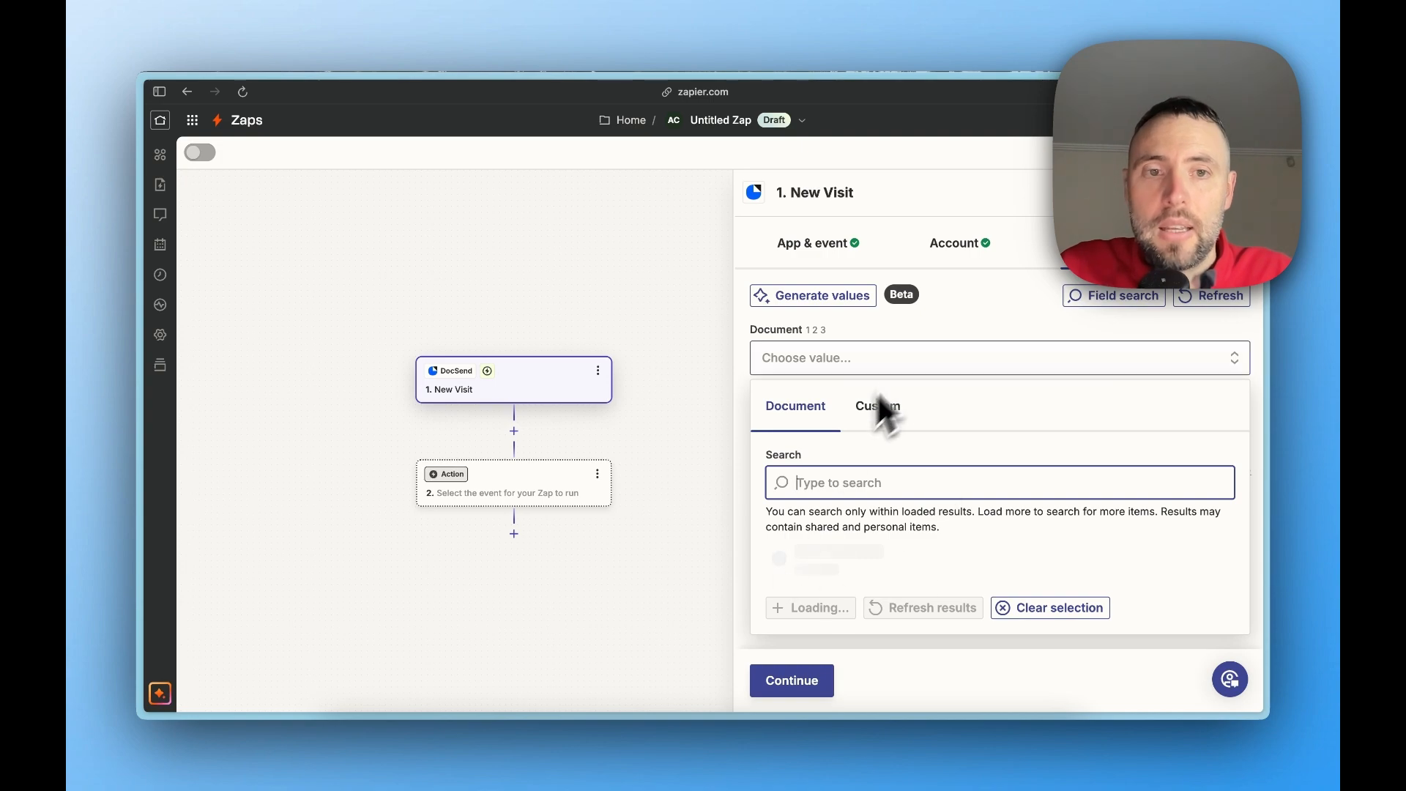
{"action": "left_click", "coordinate": [948, 356]}
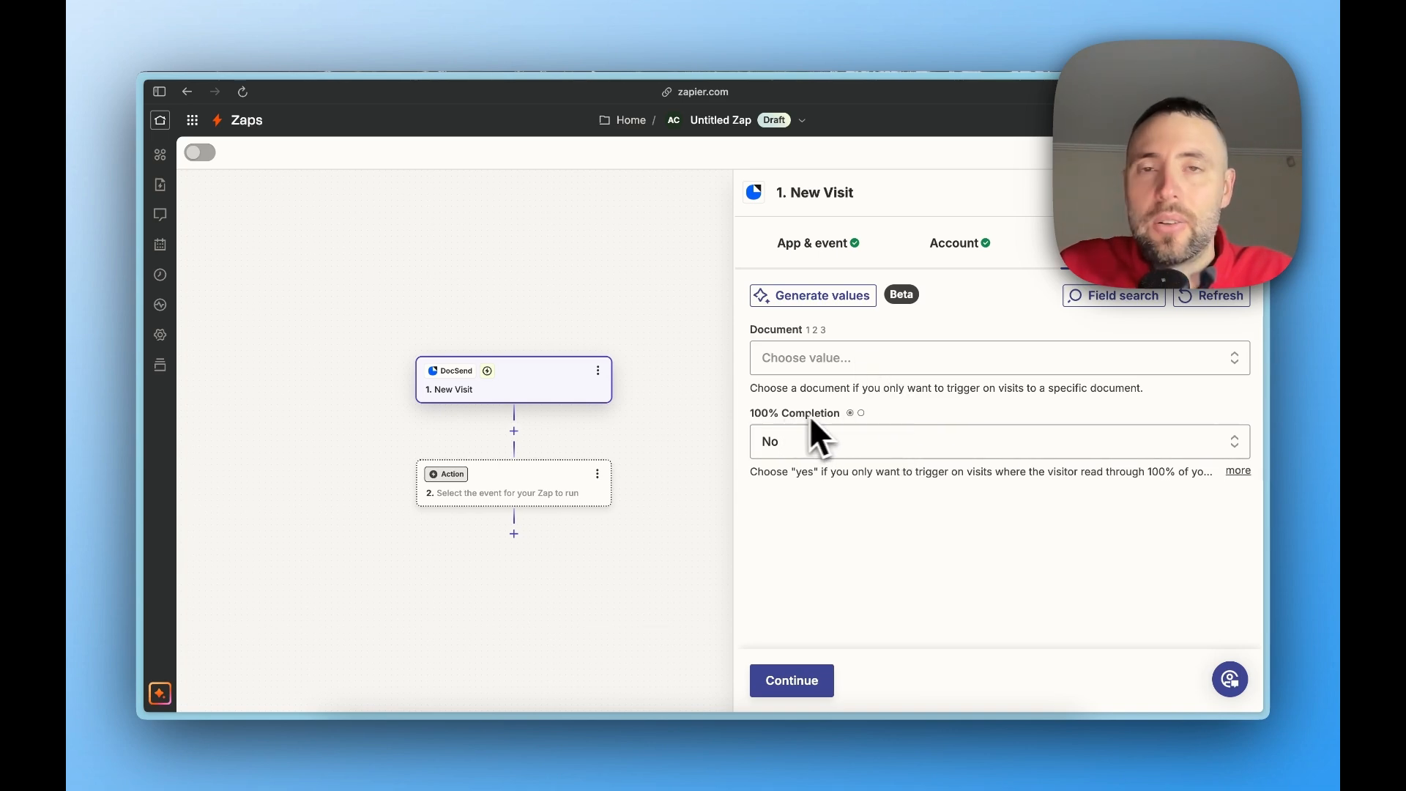
{"action": "left_click", "coordinate": [801, 685]}
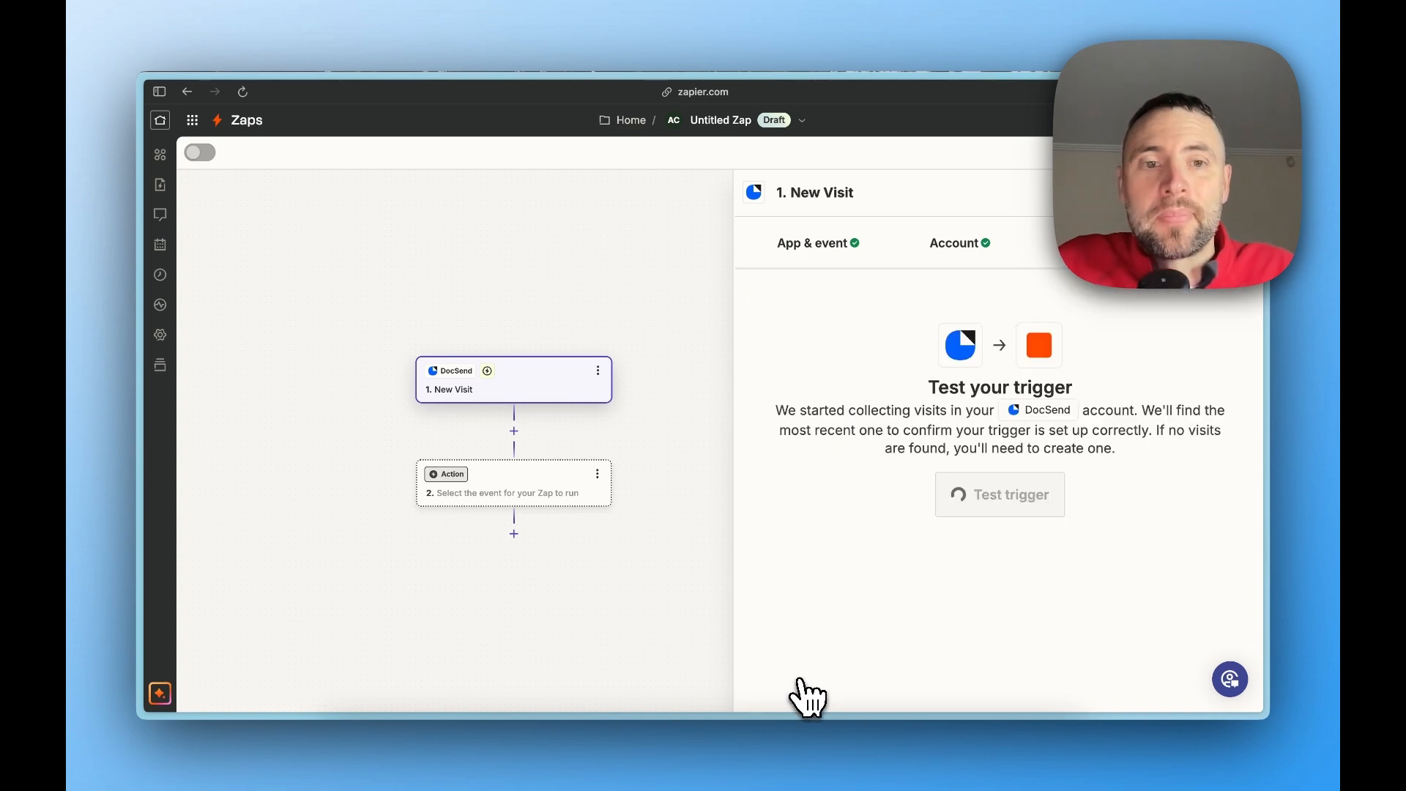
{"action": "left_click", "coordinate": [977, 509]}
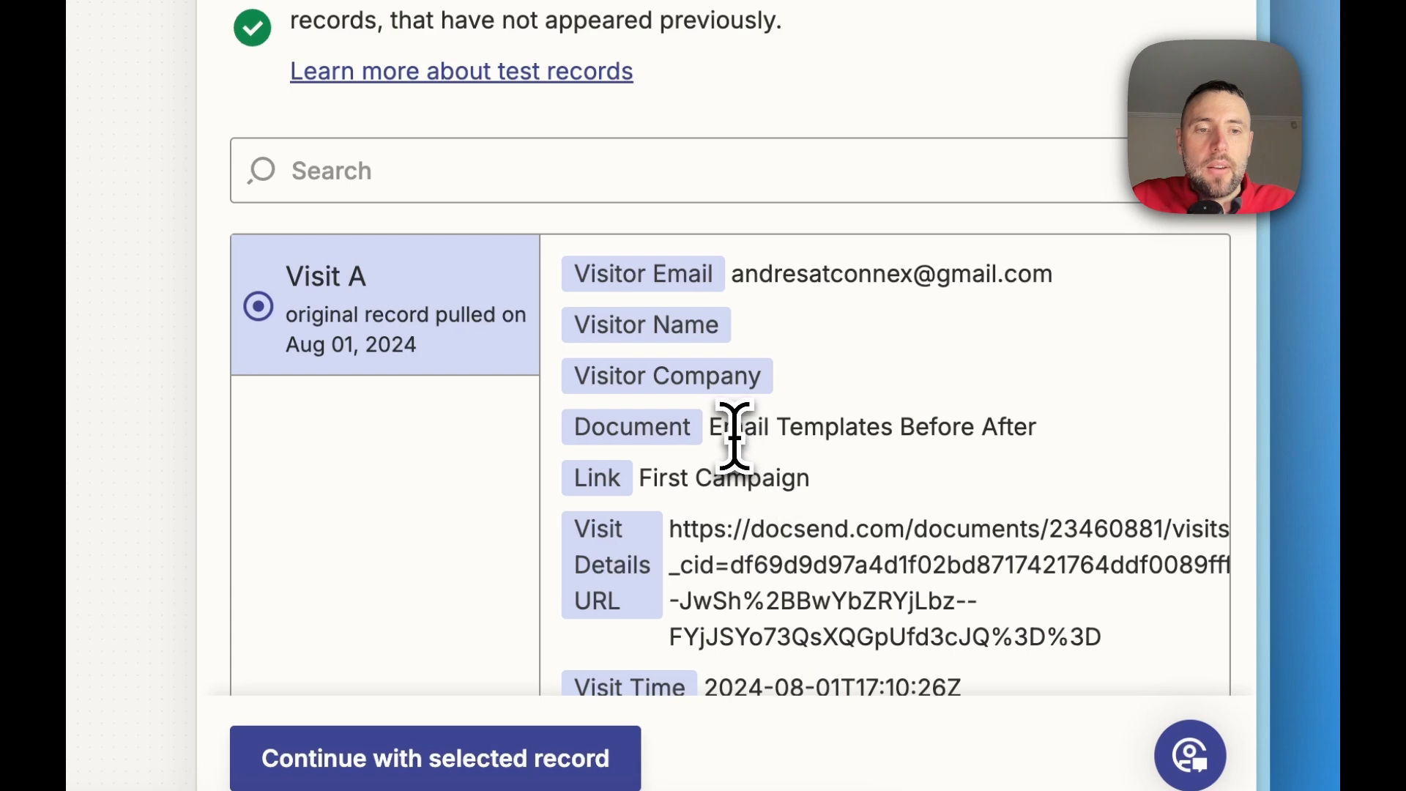
Review the document, link, visit details URL and visitor email in the Visit A test record and continue with that record
{"action": "left_click_drag", "start_coordinate": [709, 432], "coordinate": [1029, 426]}
{"action": "left_click", "coordinate": [605, 483]}
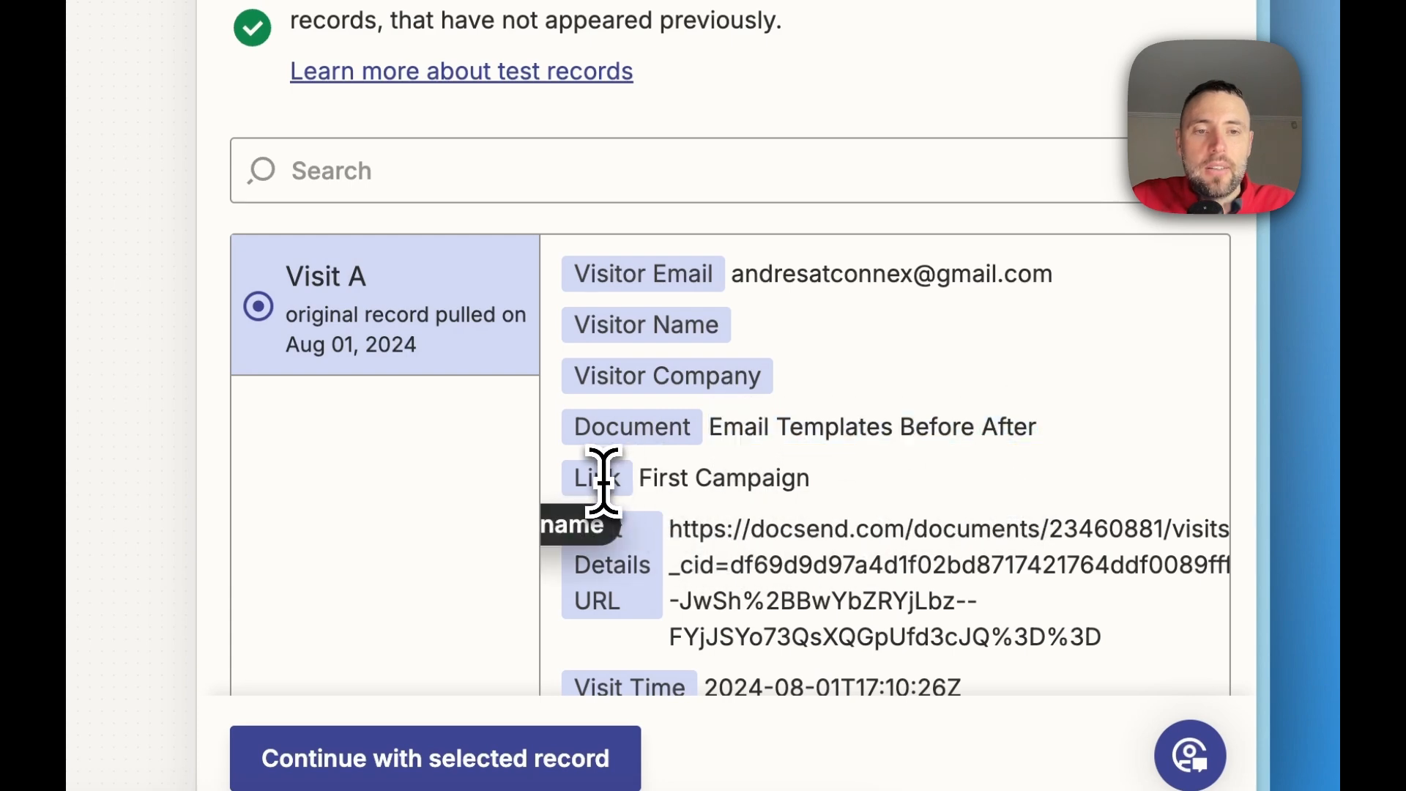
{"action": "left_click_drag", "start_coordinate": [641, 479], "coordinate": [749, 487]}
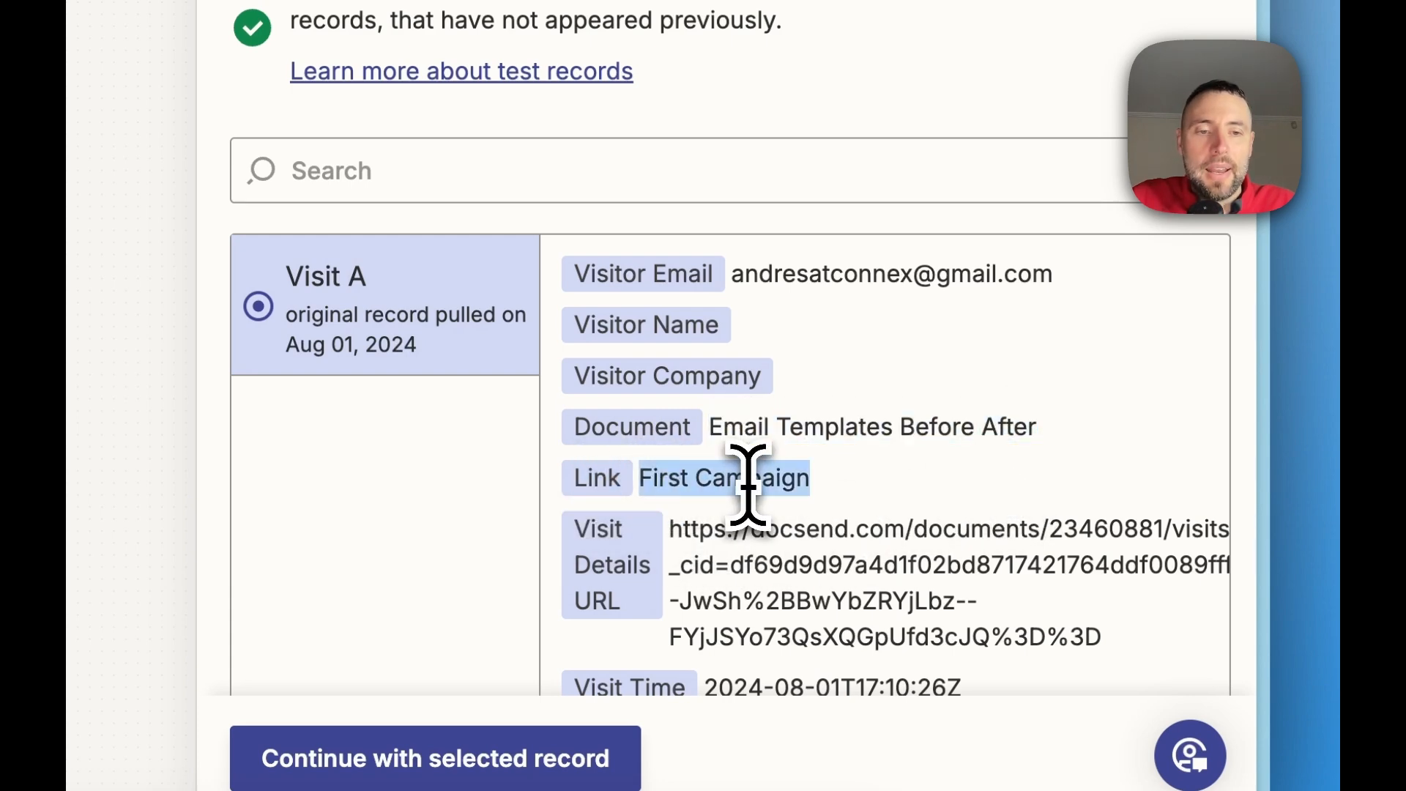
{"action": "scroll", "coordinate": [749, 487], "scroll_direction": "down", "scroll_amount": 5}
{"action": "triple_click", "coordinate": [732, 396]}
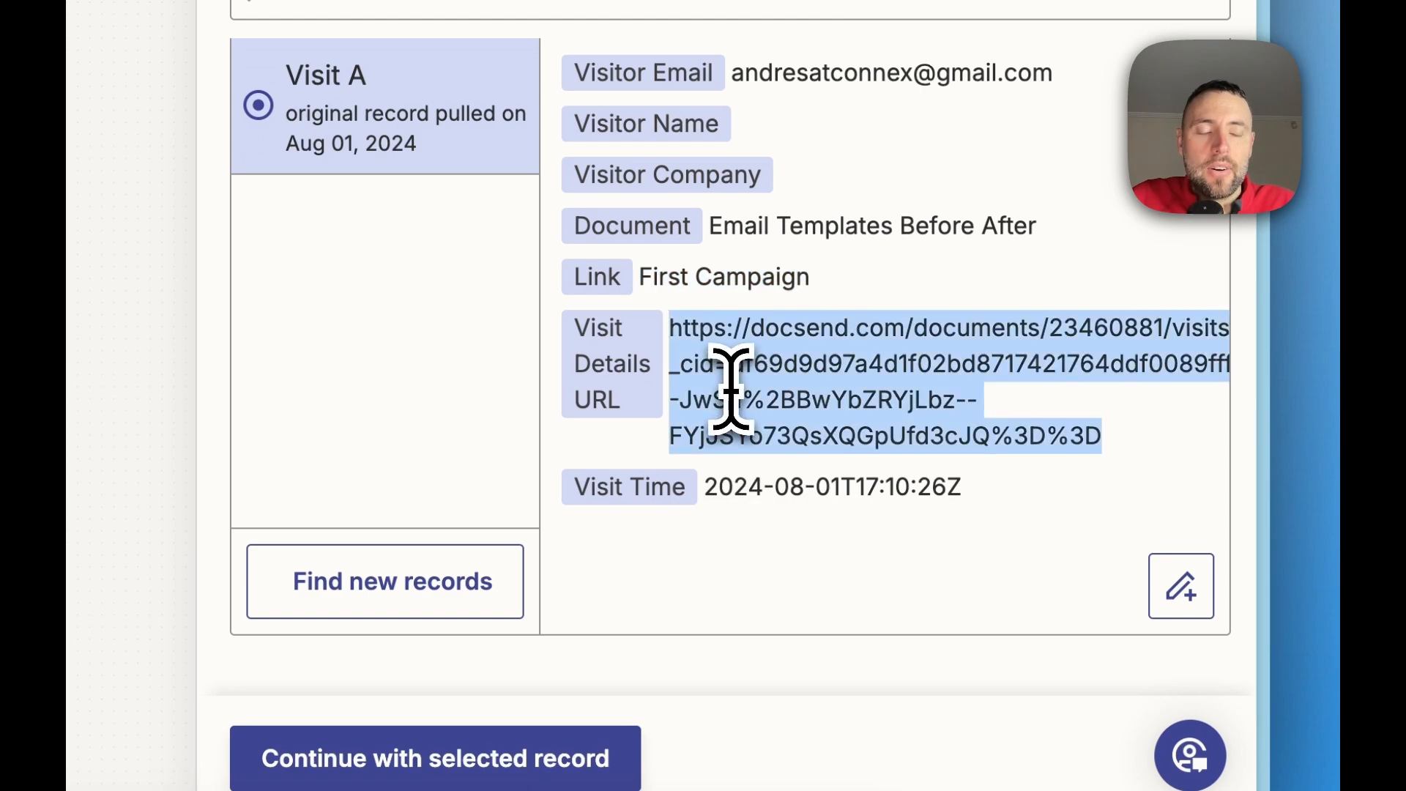
{"action": "triple_click", "coordinate": [762, 475]}
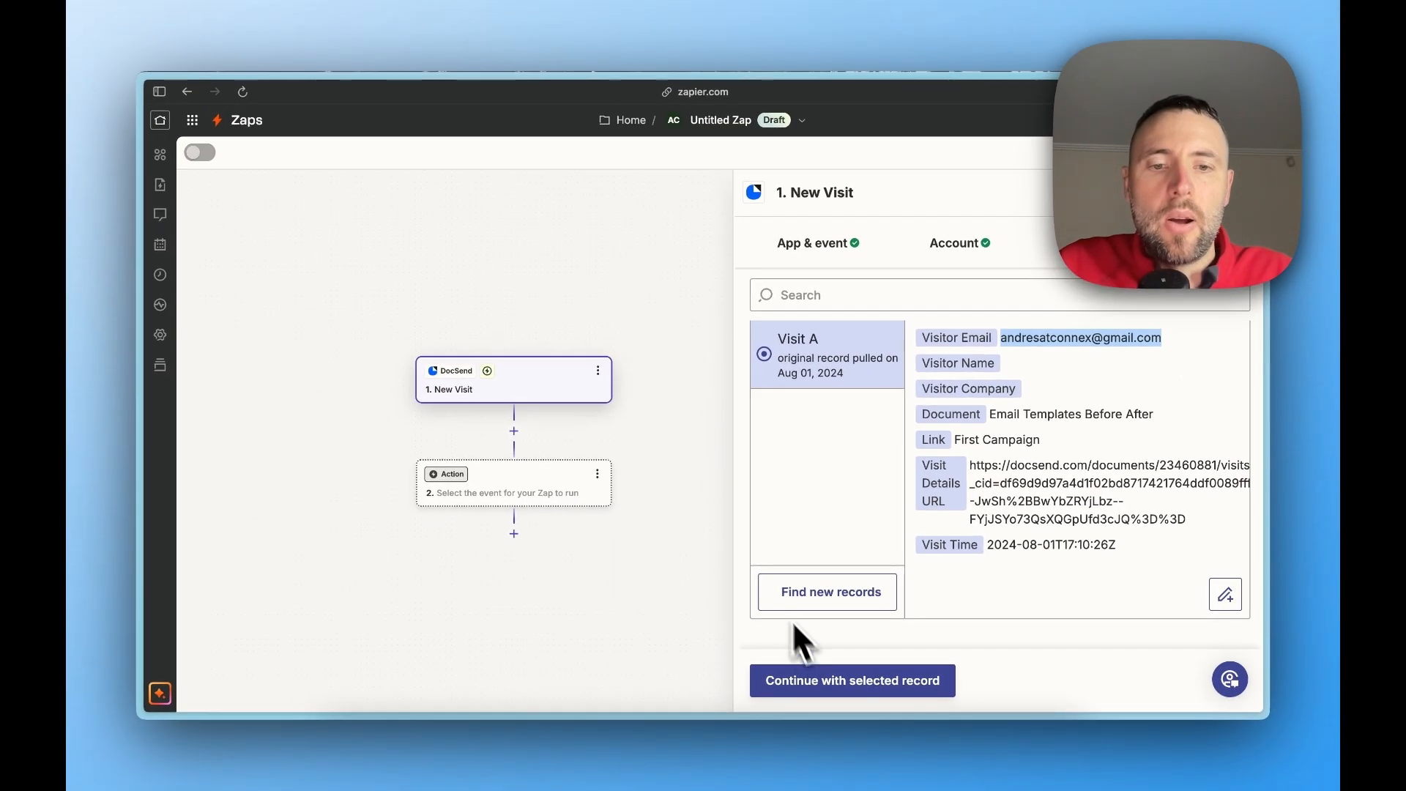
{"action": "left_click", "coordinate": [910, 685]}
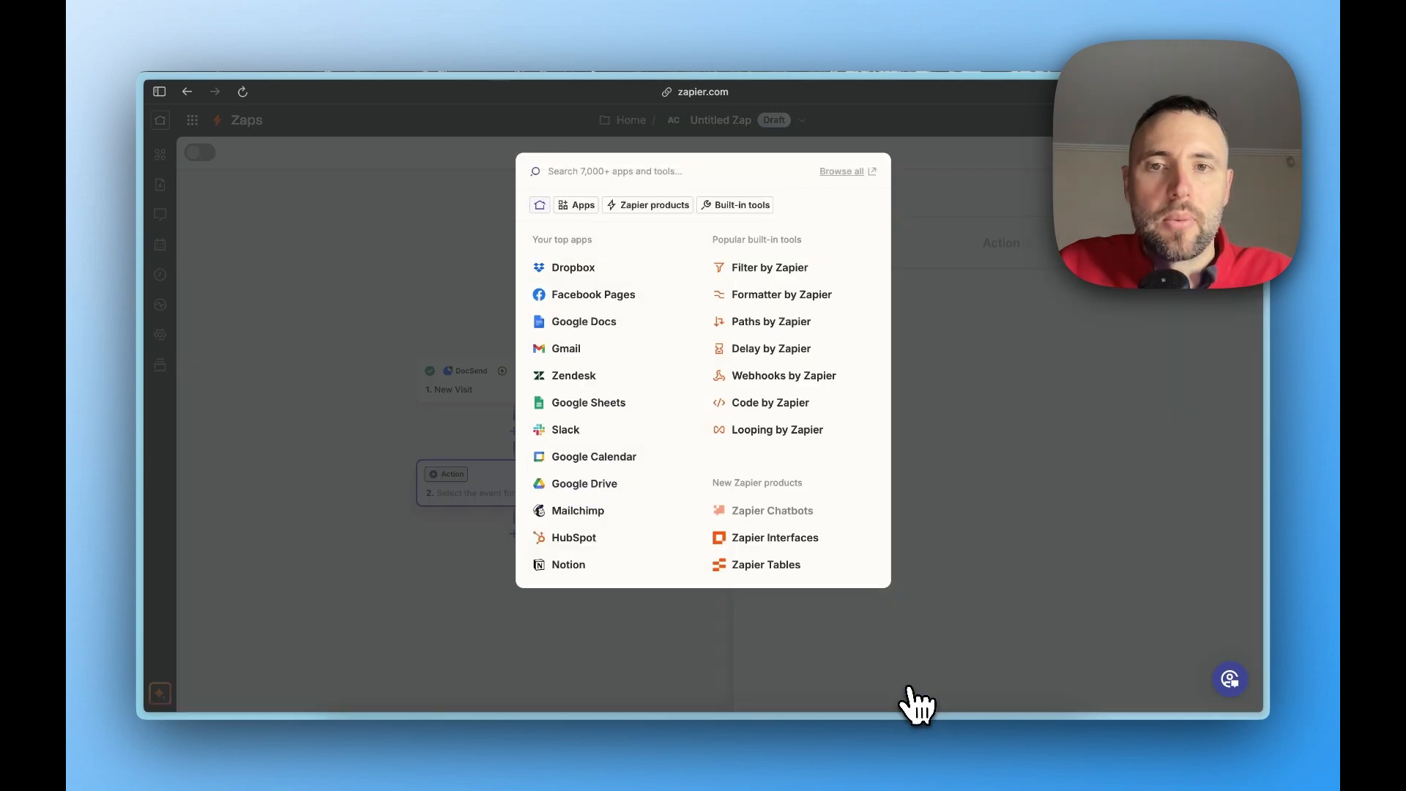
Set the Zap's action to HubSpot with the Find Contact event
{"action": "type", "text": "hu"}
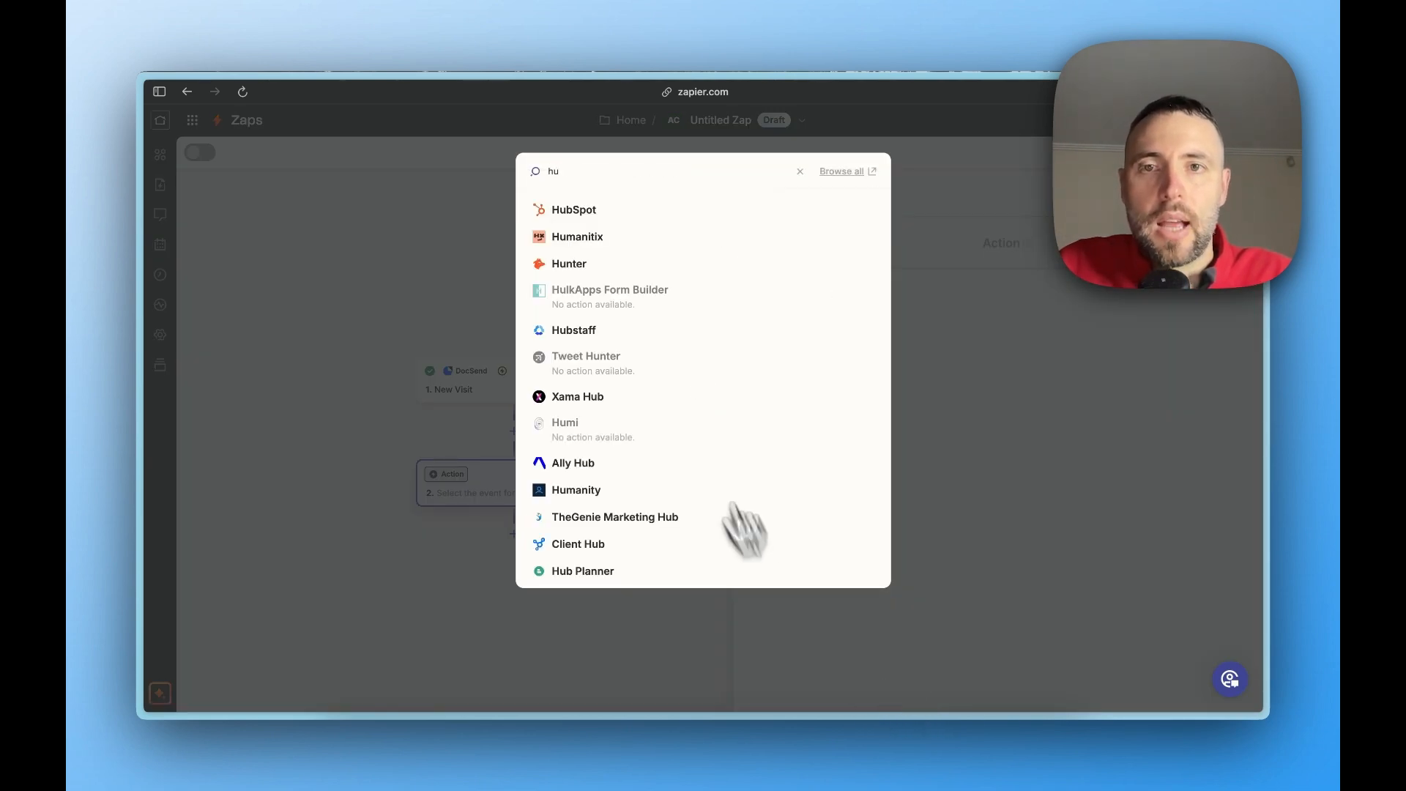
{"action": "left_click", "coordinate": [582, 212]}
{"action": "left_click", "coordinate": [887, 373]}
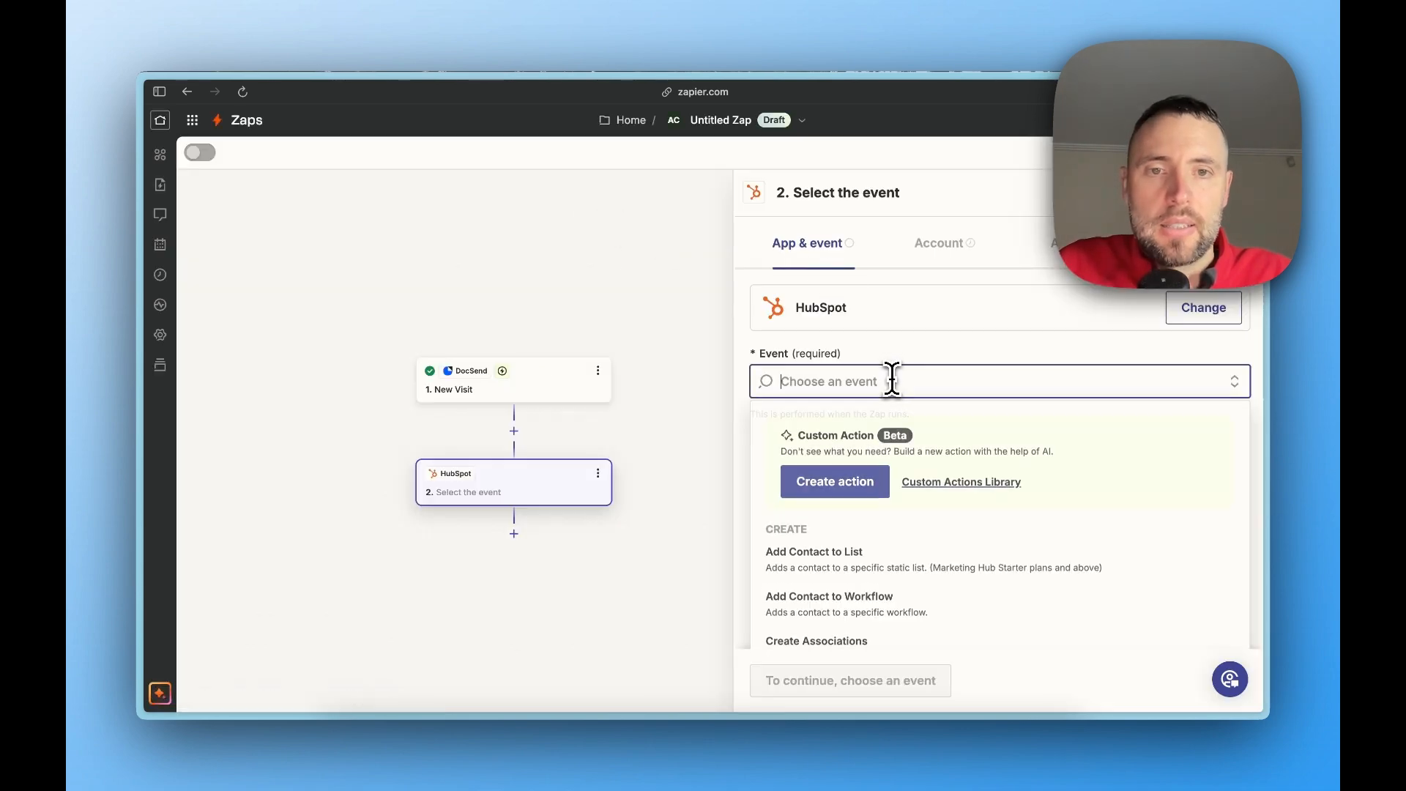
{"action": "type", "text": "find co"}
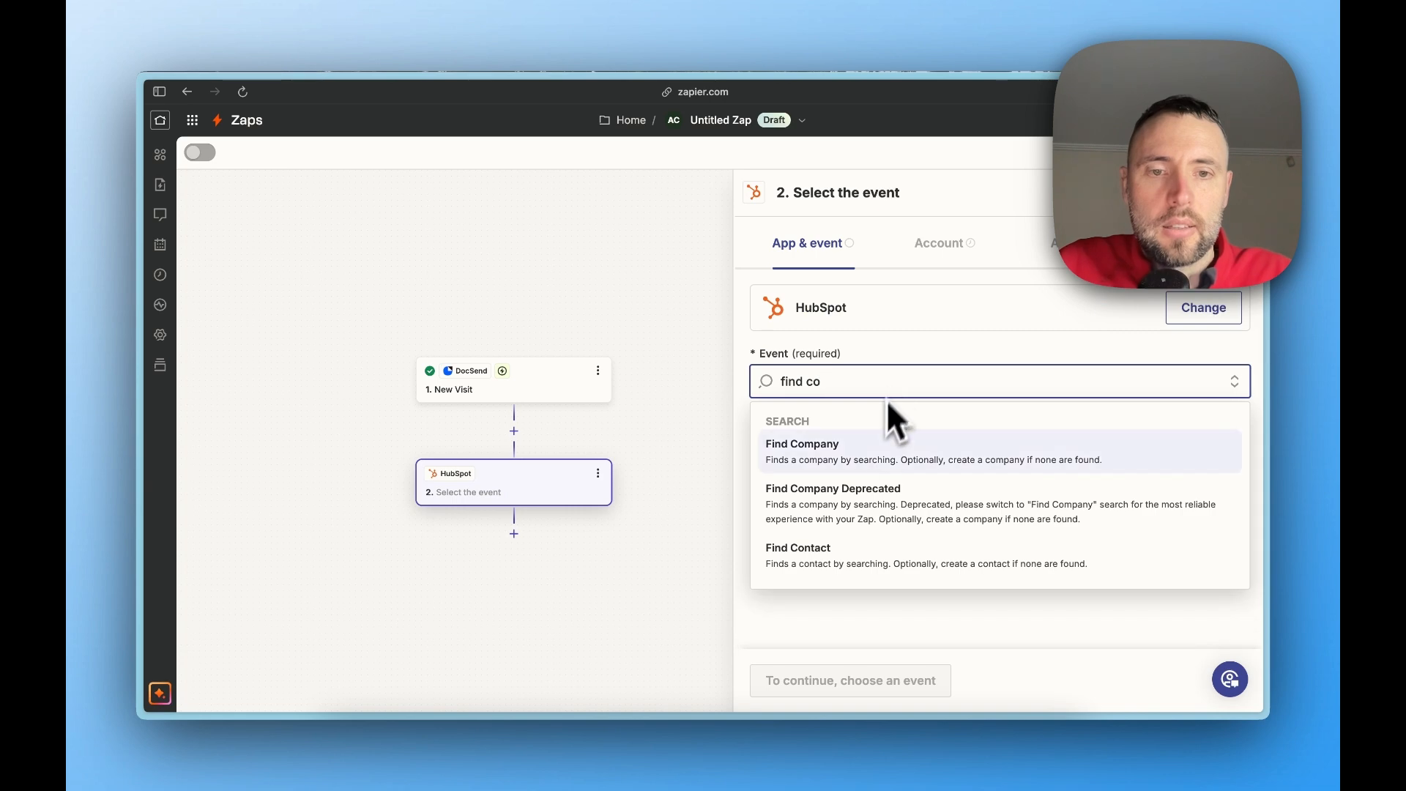
{"action": "left_click", "coordinate": [849, 555]}
{"action": "left_click", "coordinate": [806, 684]}
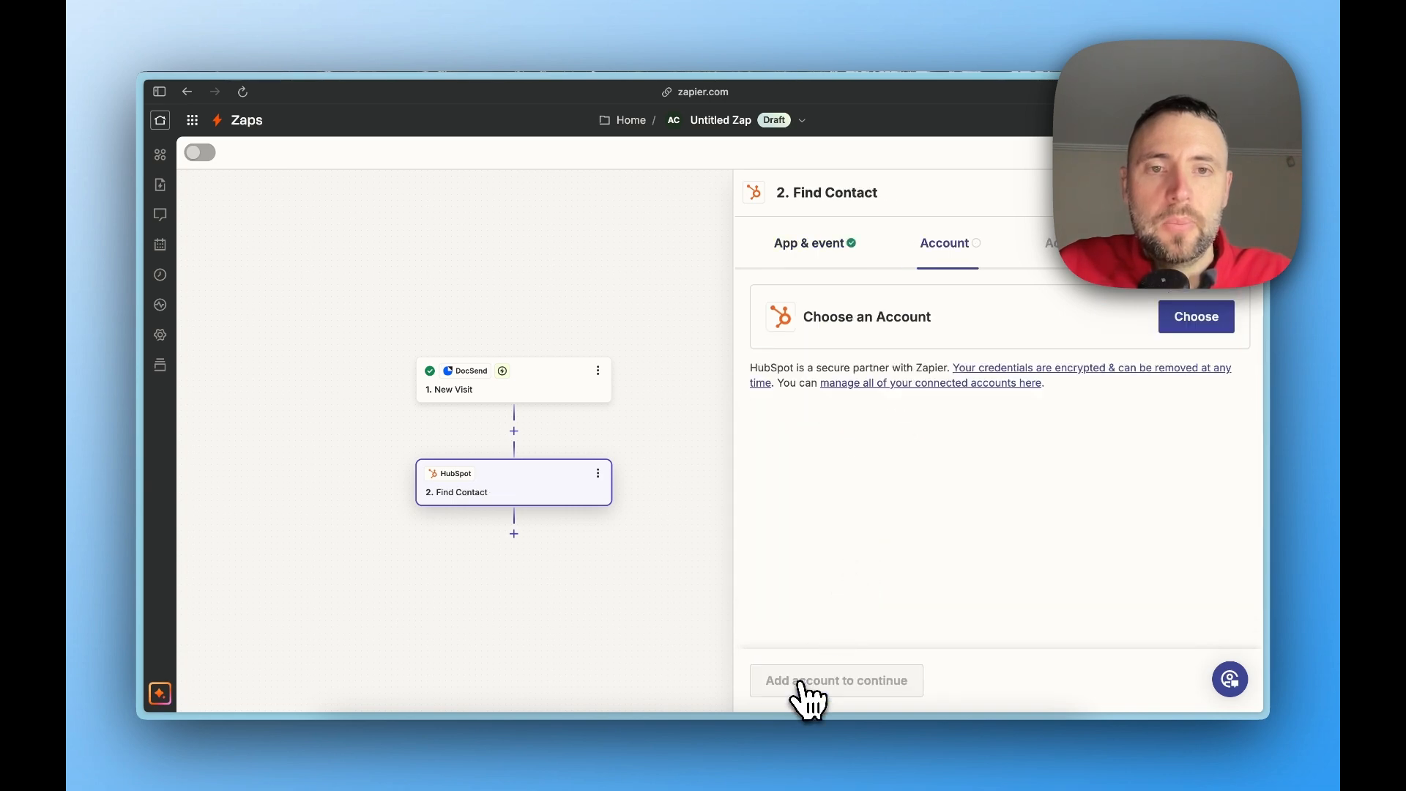
Choose the shared HubSpot Hub account without the #2 suffix for the Find Contact action
{"action": "left_click", "coordinate": [1187, 339]}
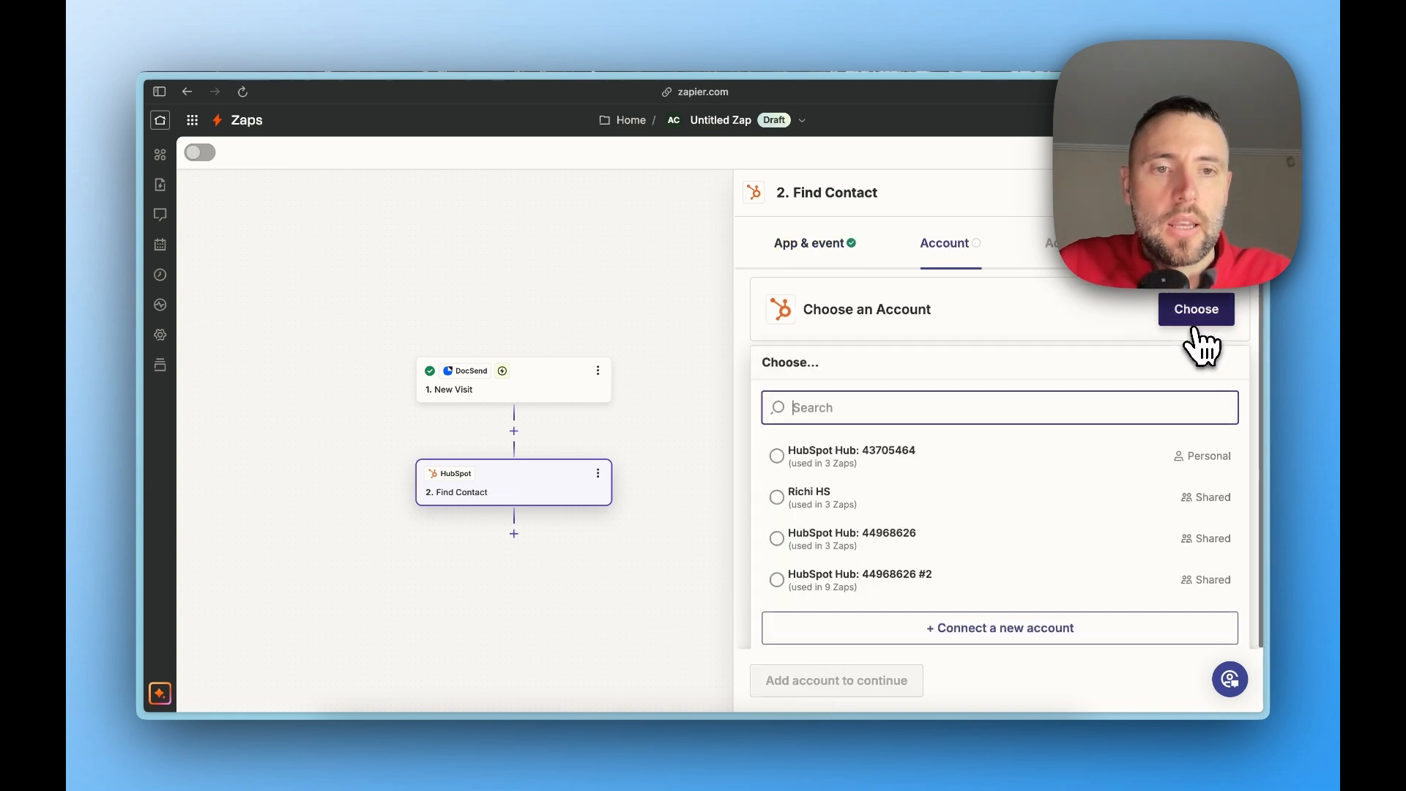
{"action": "left_click", "coordinate": [974, 542]}
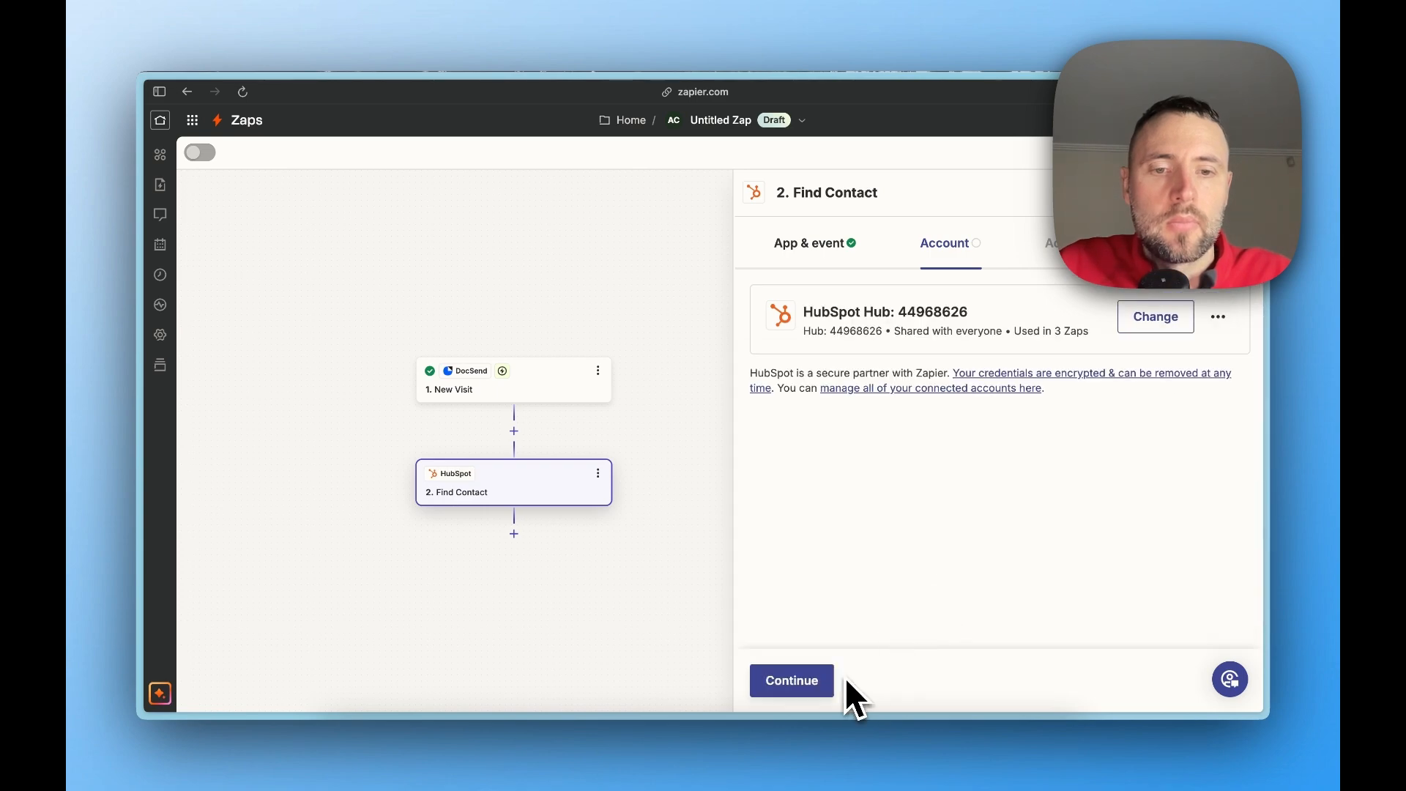
{"action": "left_click", "coordinate": [831, 684]}
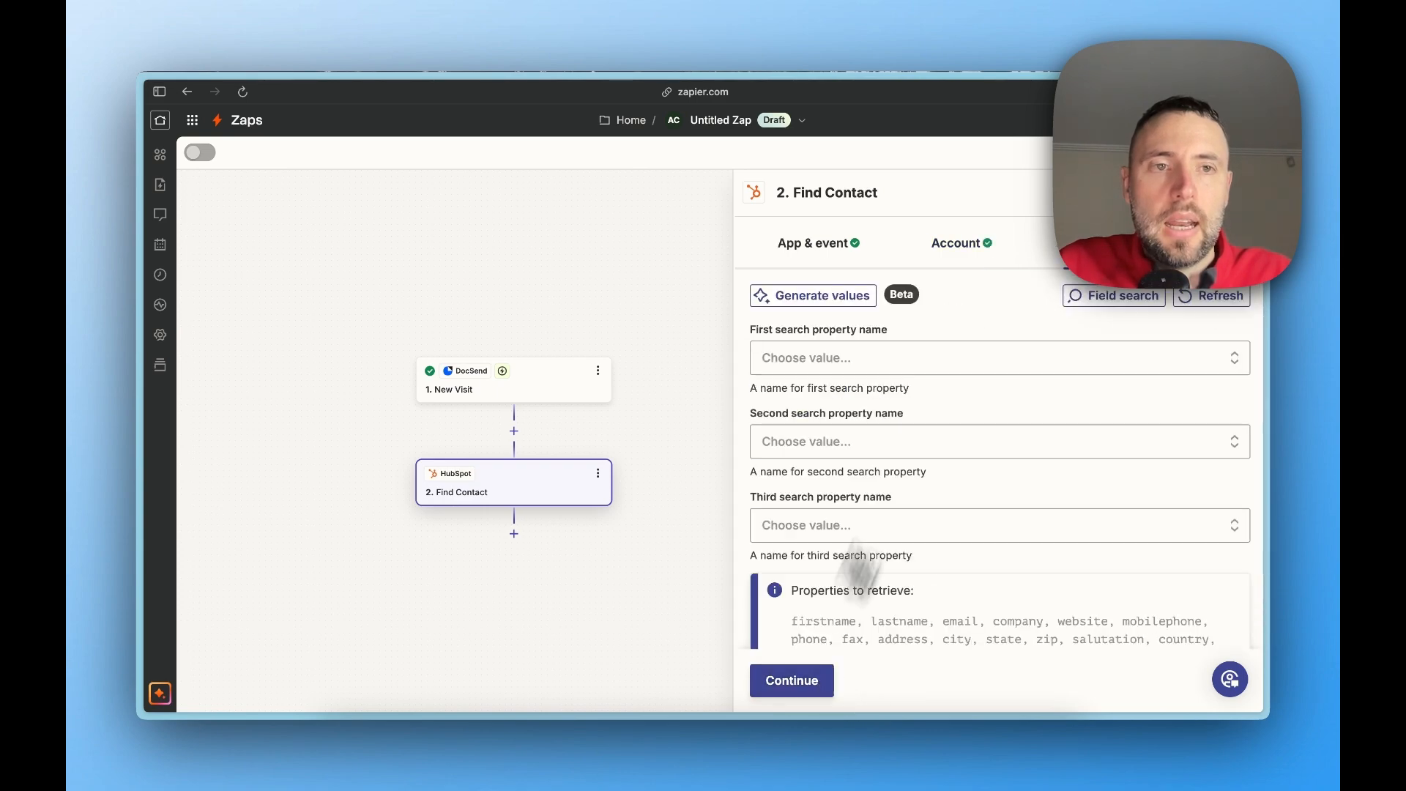
Set the first search property name to Contact information: Email
{"action": "left_click", "coordinate": [894, 366]}
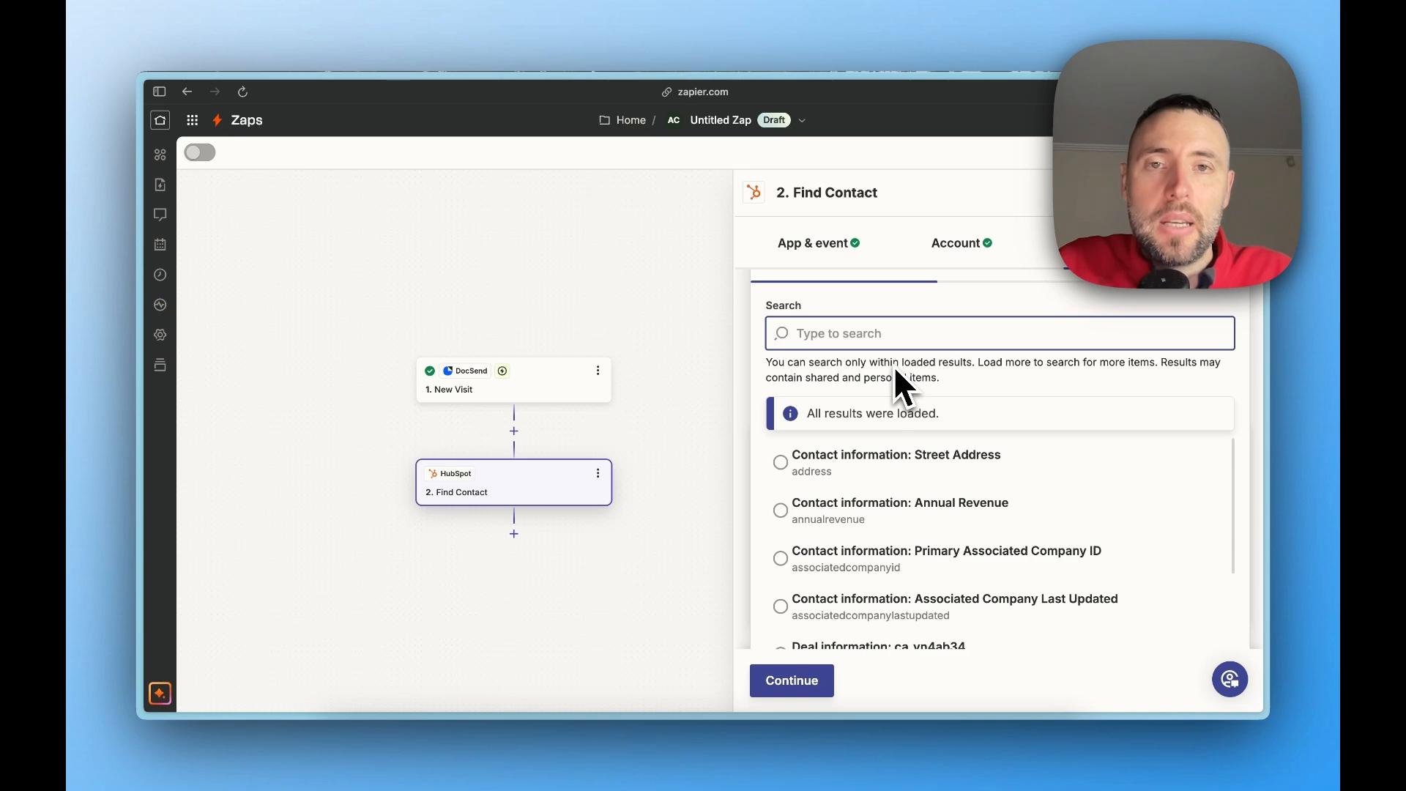
{"action": "type", "text": "email"}
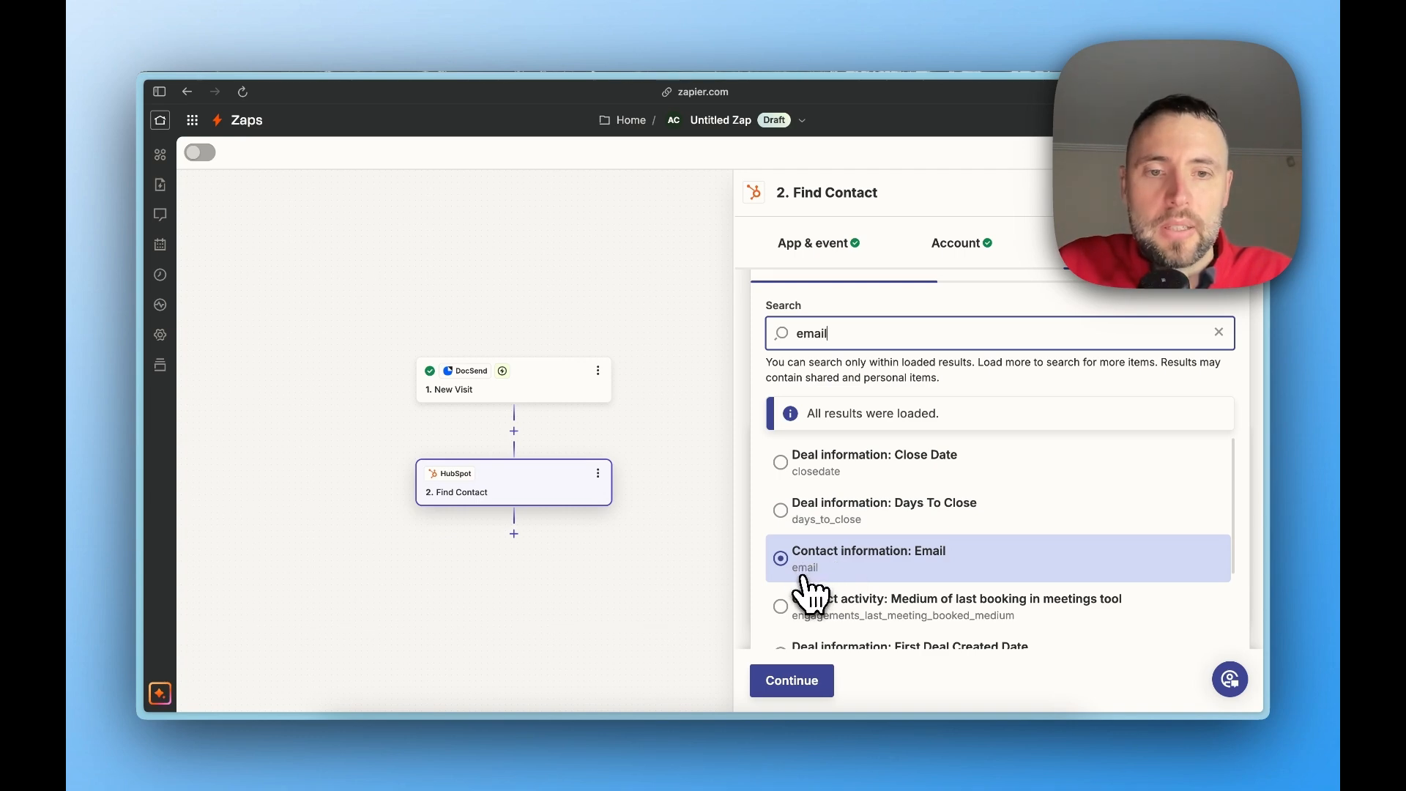
{"action": "left_click", "coordinate": [866, 566]}
{"action": "scroll", "coordinate": [895, 438], "scroll_direction": "up", "scroll_amount": 3}
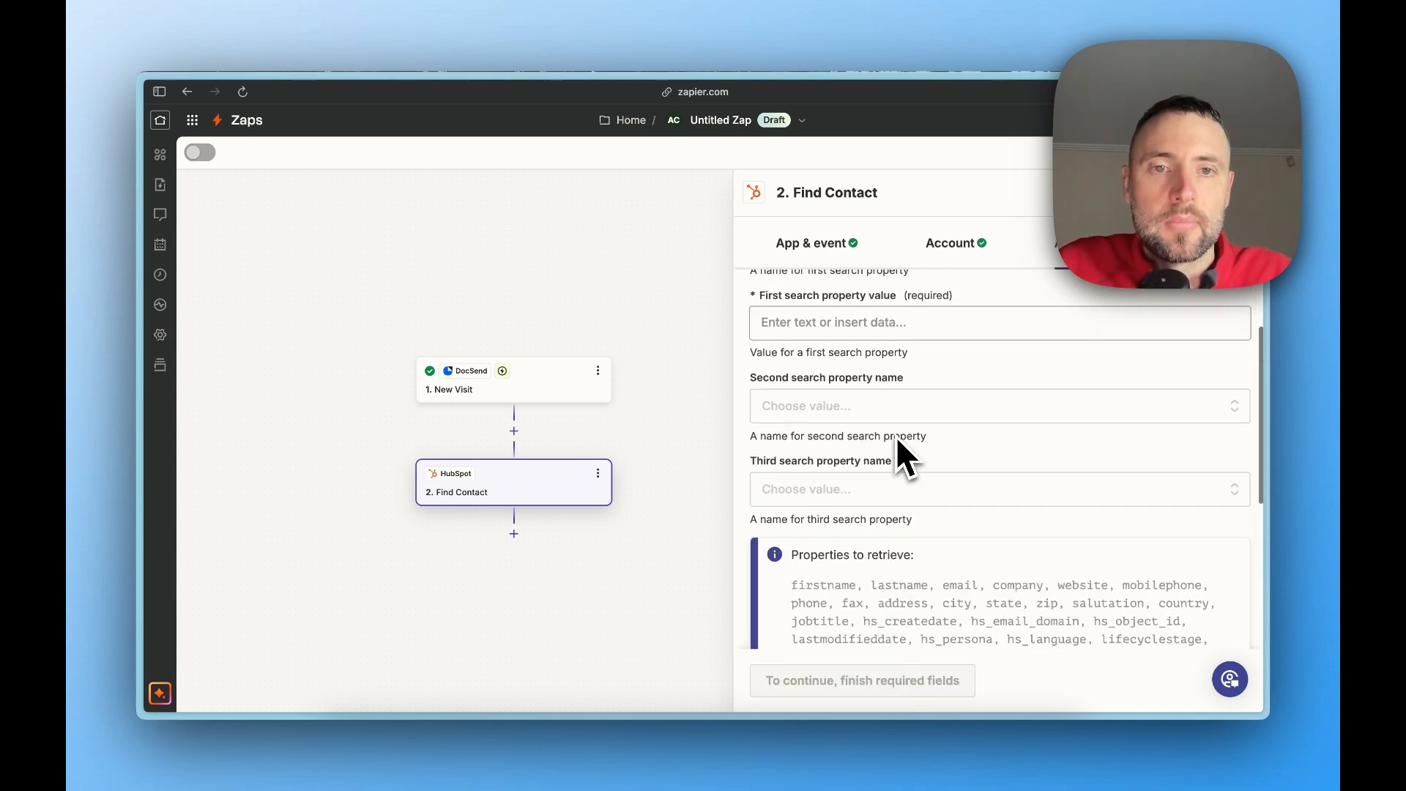
Map the first search property value to the Visitor Email from the New Visit trigger
{"action": "left_click", "coordinate": [830, 442]}
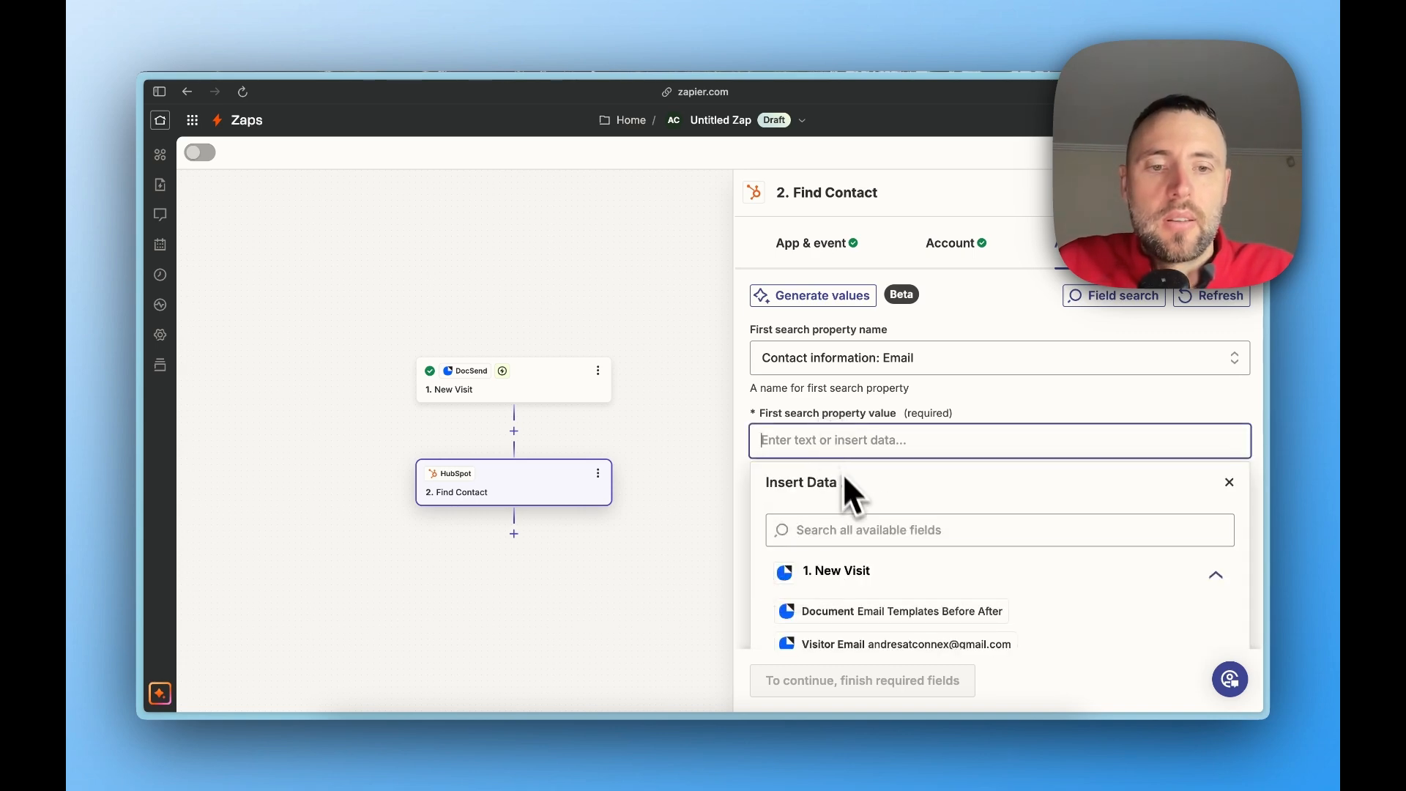
{"action": "scroll", "coordinate": [864, 556], "scroll_direction": "down", "scroll_amount": 2}
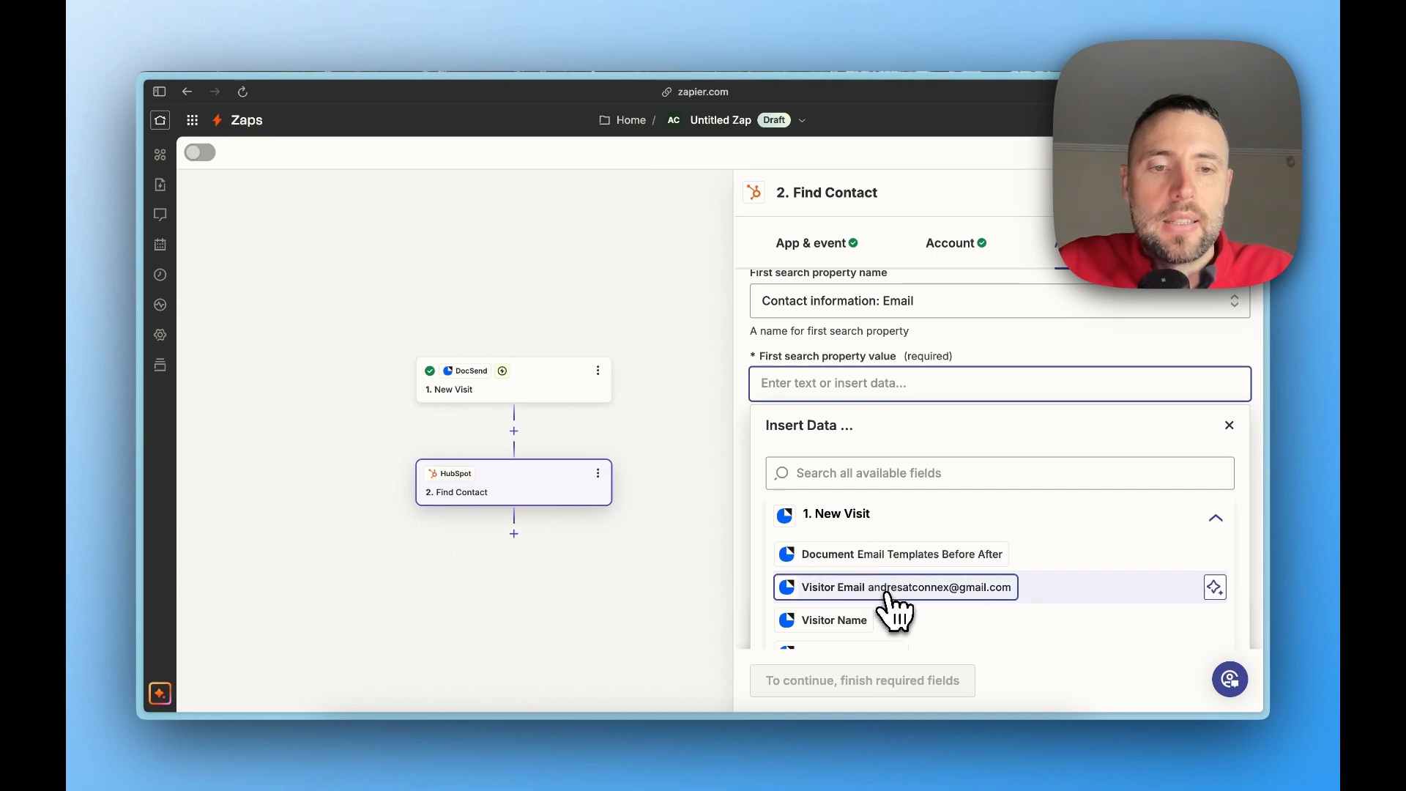
{"action": "left_click", "coordinate": [888, 587]}
{"action": "left_click", "coordinate": [1037, 360]}
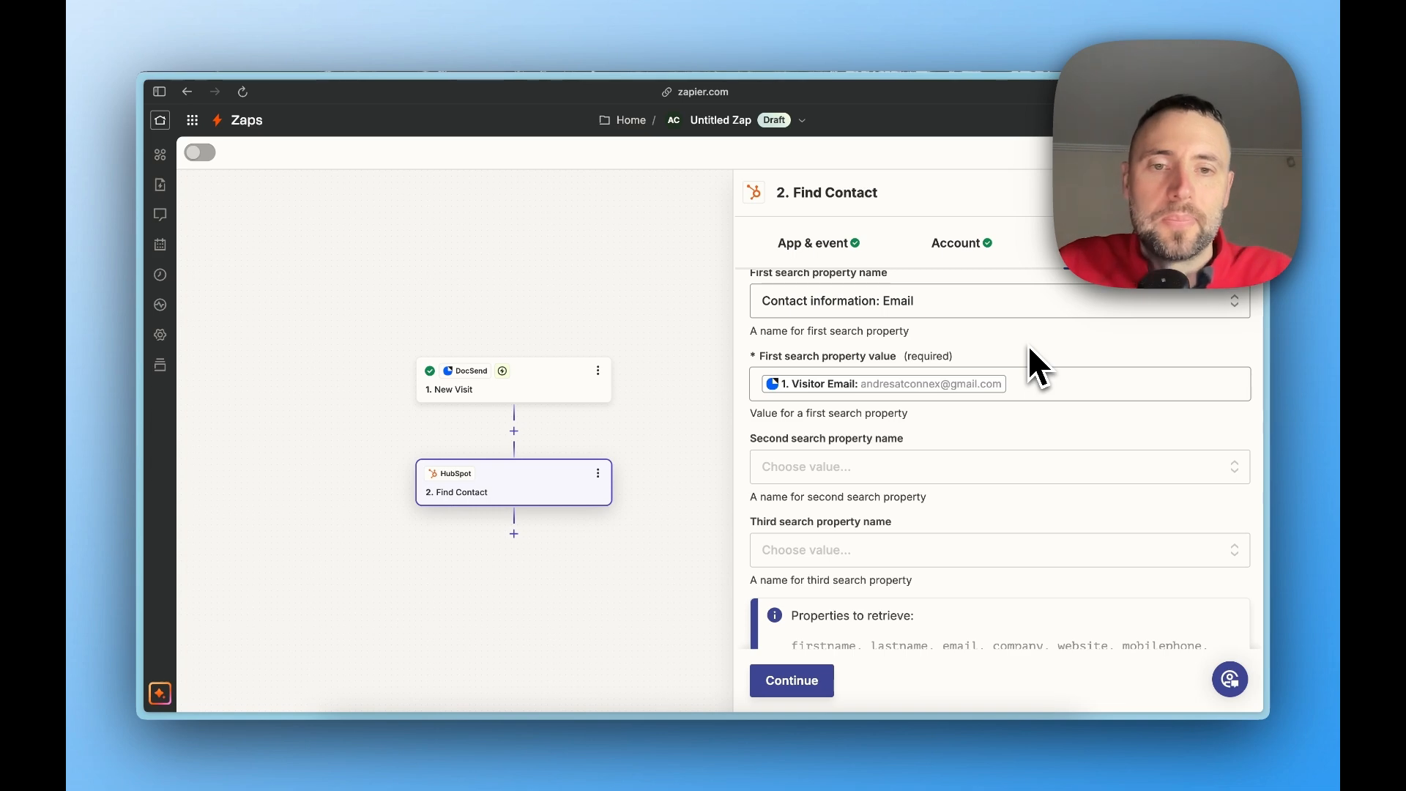
Enable creating the HubSpot contact if it doesn't exist yet in the Find Contact step and continue to its test
{"action": "scroll", "coordinate": [1027, 345], "scroll_direction": "down", "scroll_amount": 5}
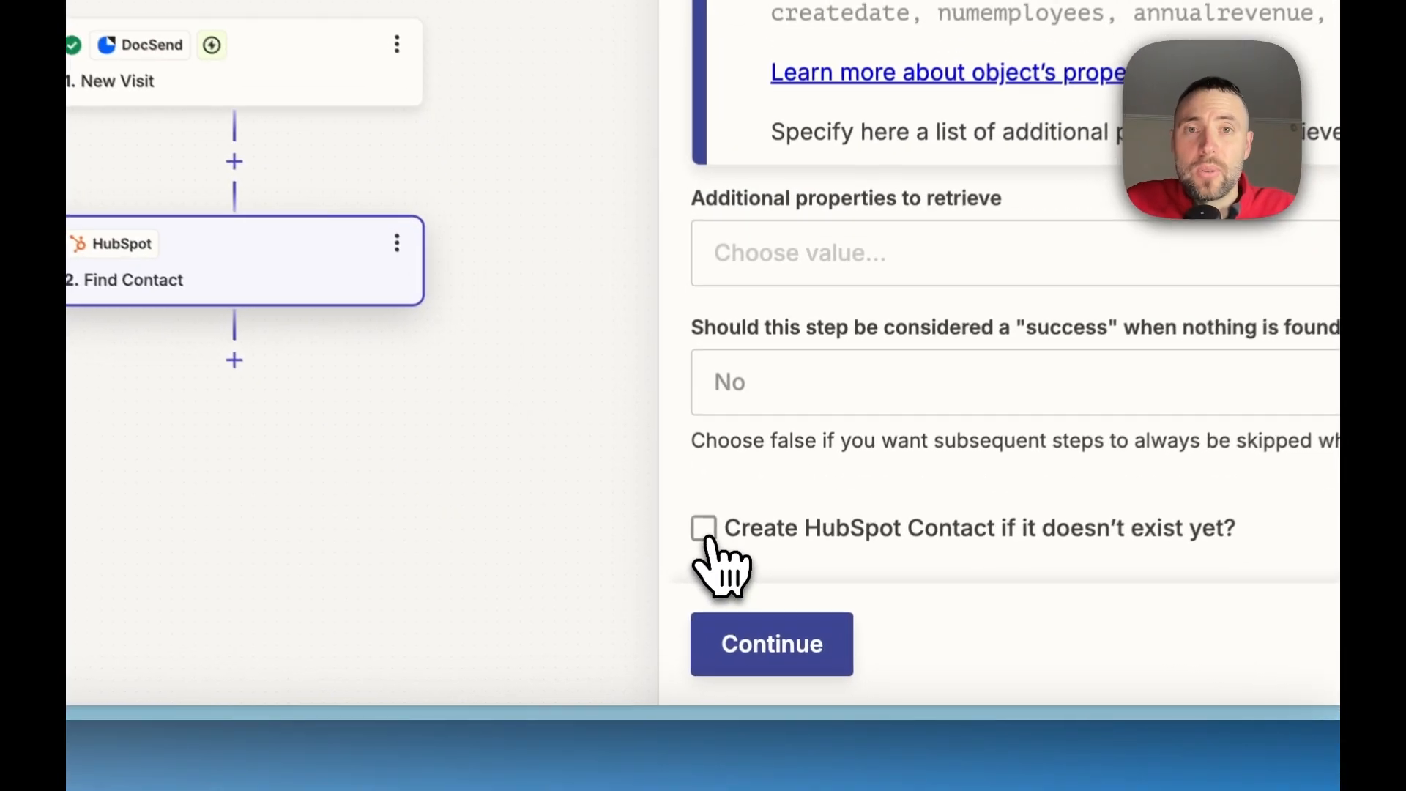
{"action": "left_click", "coordinate": [758, 623]}
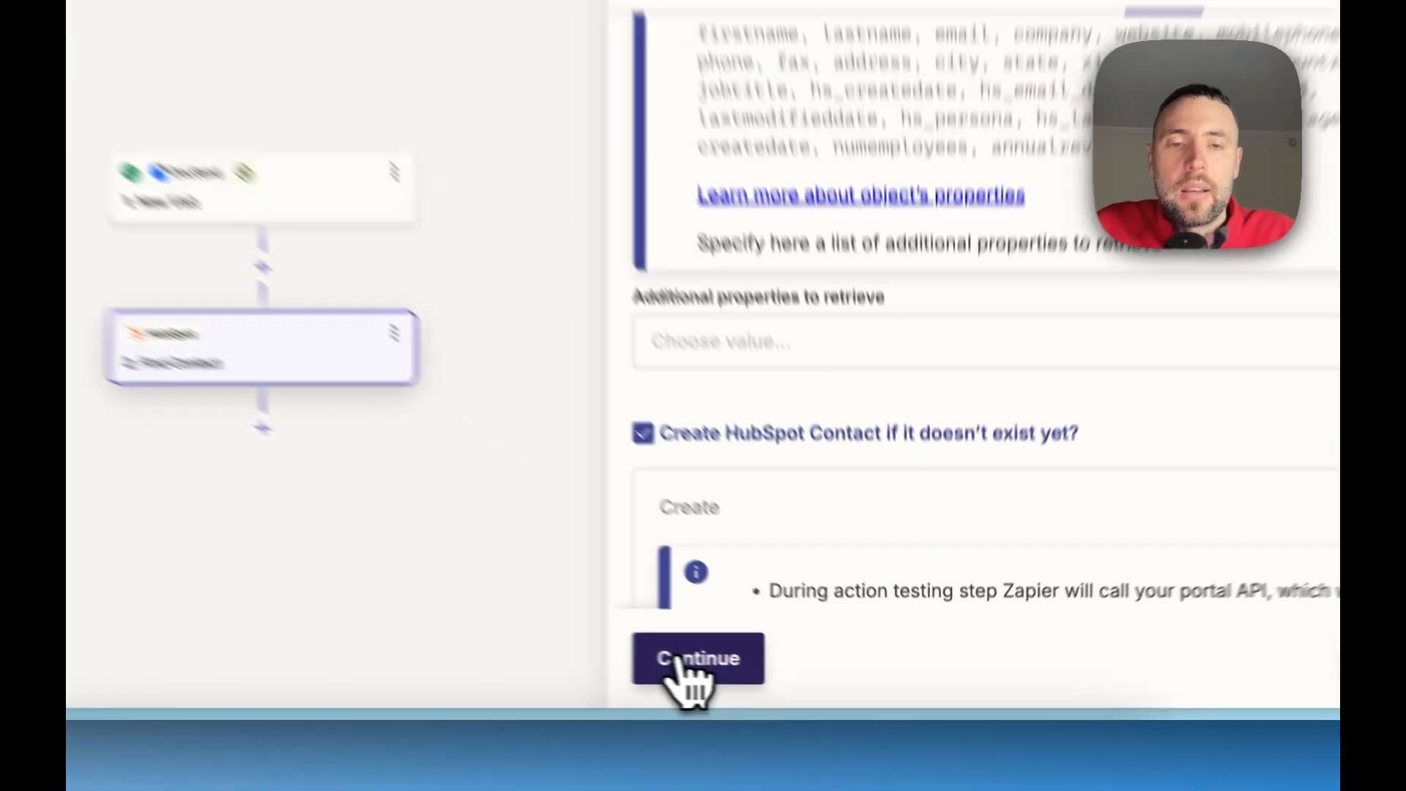
{"action": "left_click", "coordinate": [779, 682]}
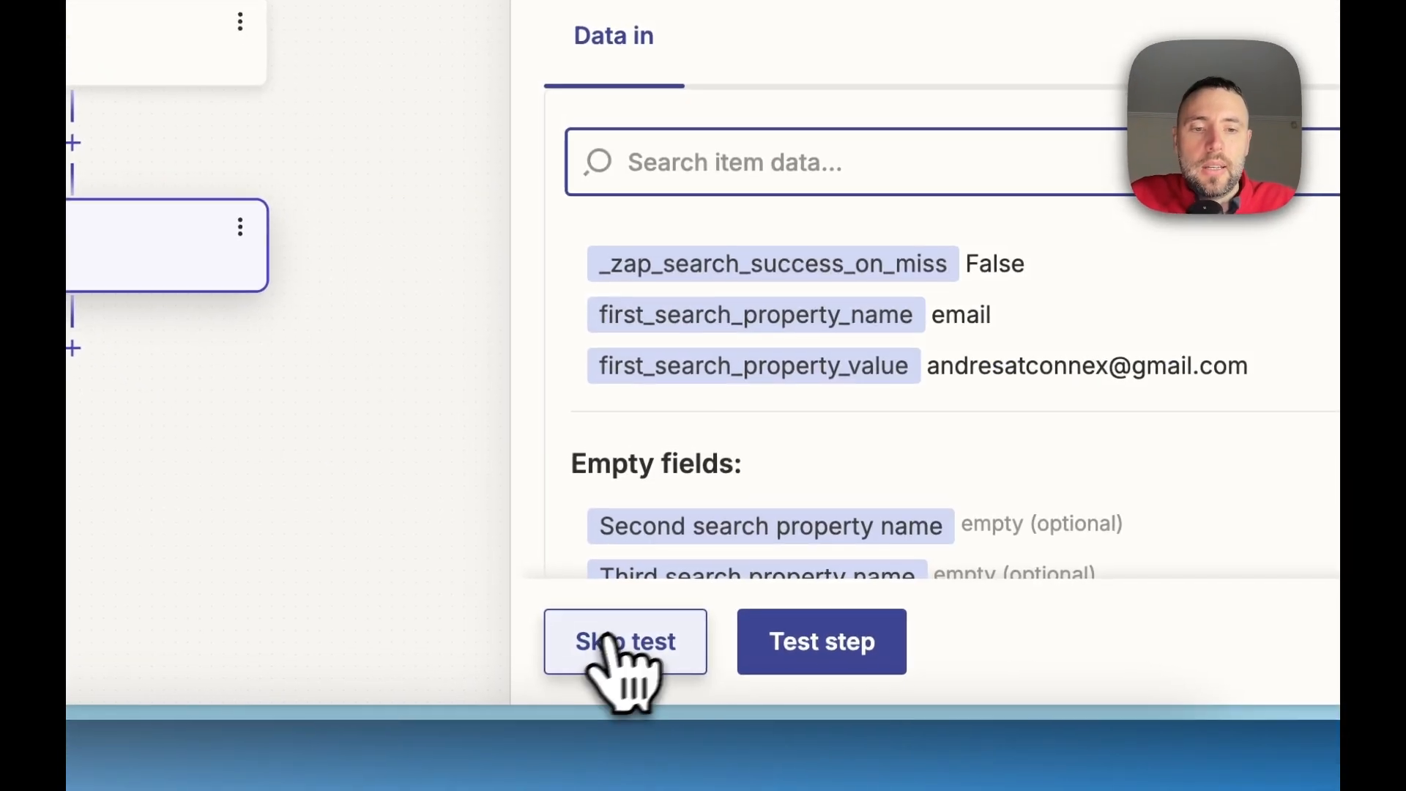
Test the Find Contact step and examine the contact ID and other data it returns
{"action": "left_click", "coordinate": [605, 644]}
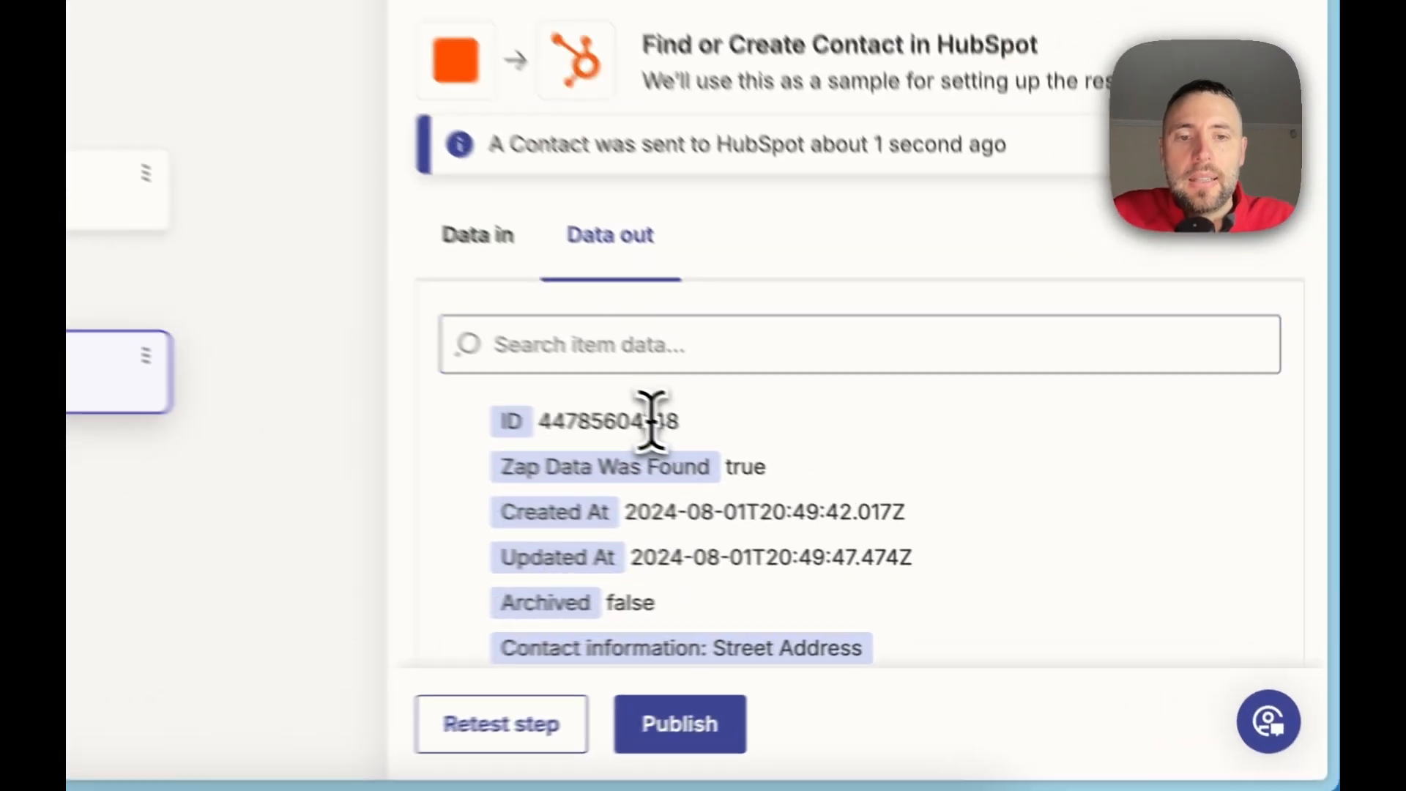
{"action": "double_click", "coordinate": [879, 509]}
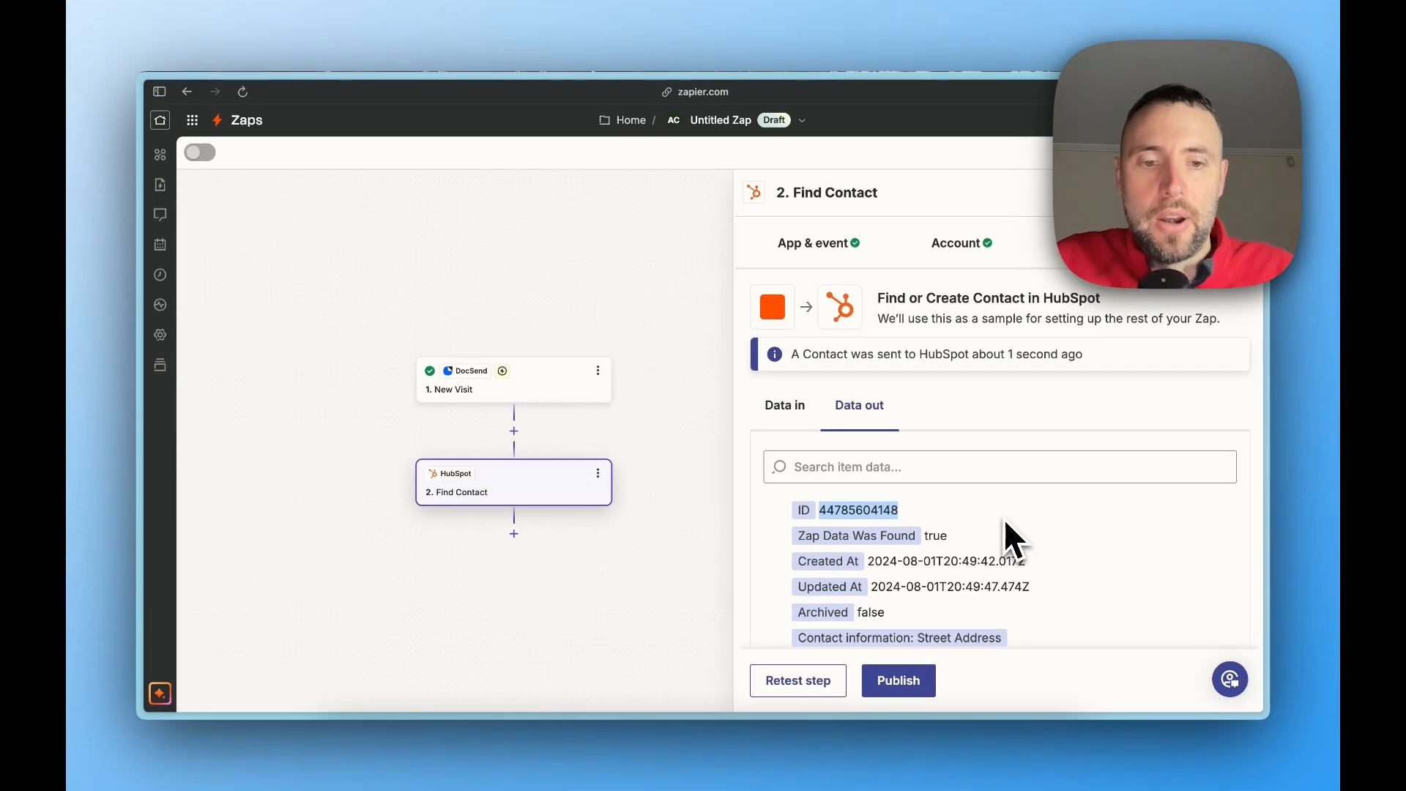
{"action": "scroll", "coordinate": [1005, 521], "scroll_direction": "down", "scroll_amount": 5}
{"action": "scroll", "coordinate": [1004, 522], "scroll_direction": "down", "scroll_amount": 3}
{"action": "scroll", "coordinate": [1005, 521], "scroll_direction": "up", "scroll_amount": 10}
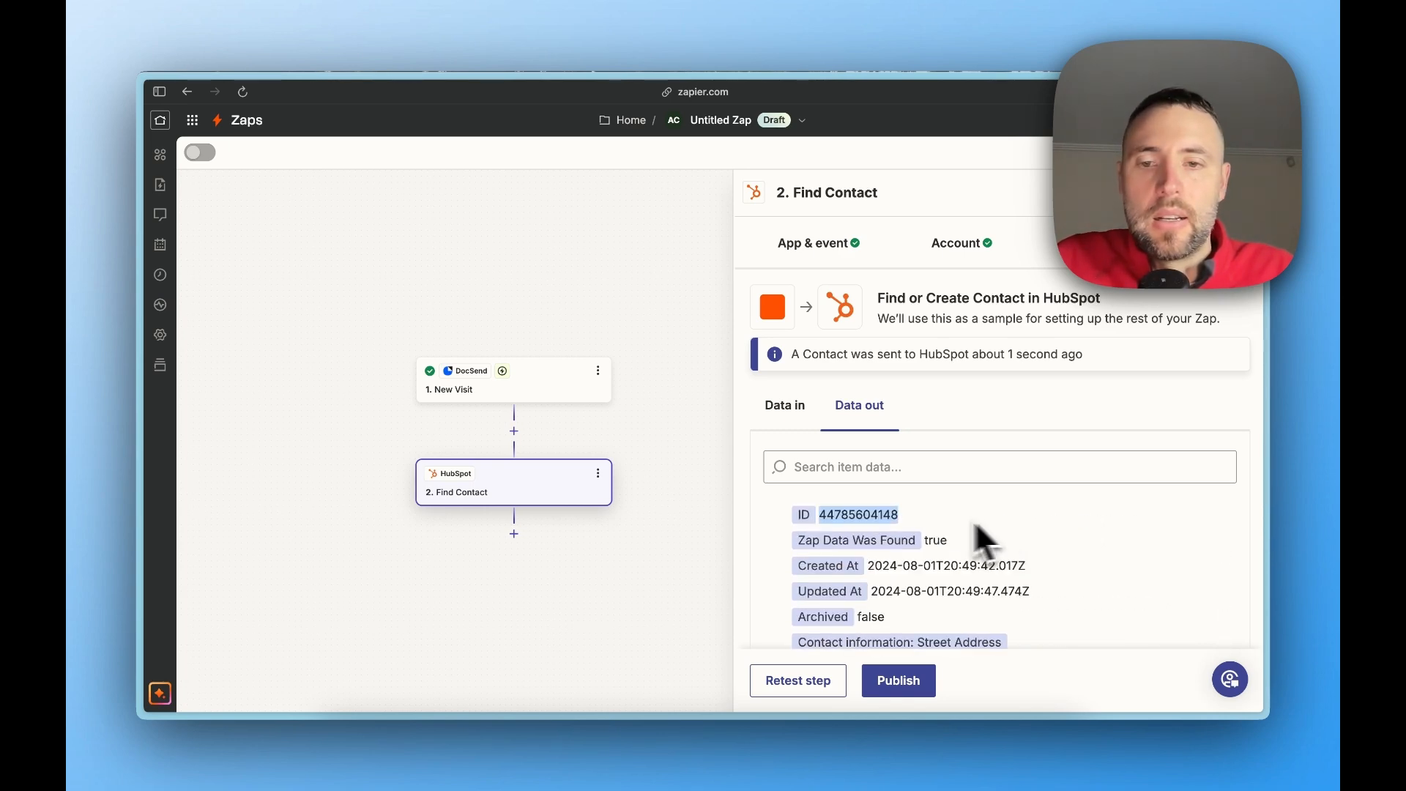
Add a HubSpot action after Find Contact with the Create Engagement event, keeping the preselected account
{"action": "left_click", "coordinate": [516, 535]}
{"action": "type", "text": "hu"}
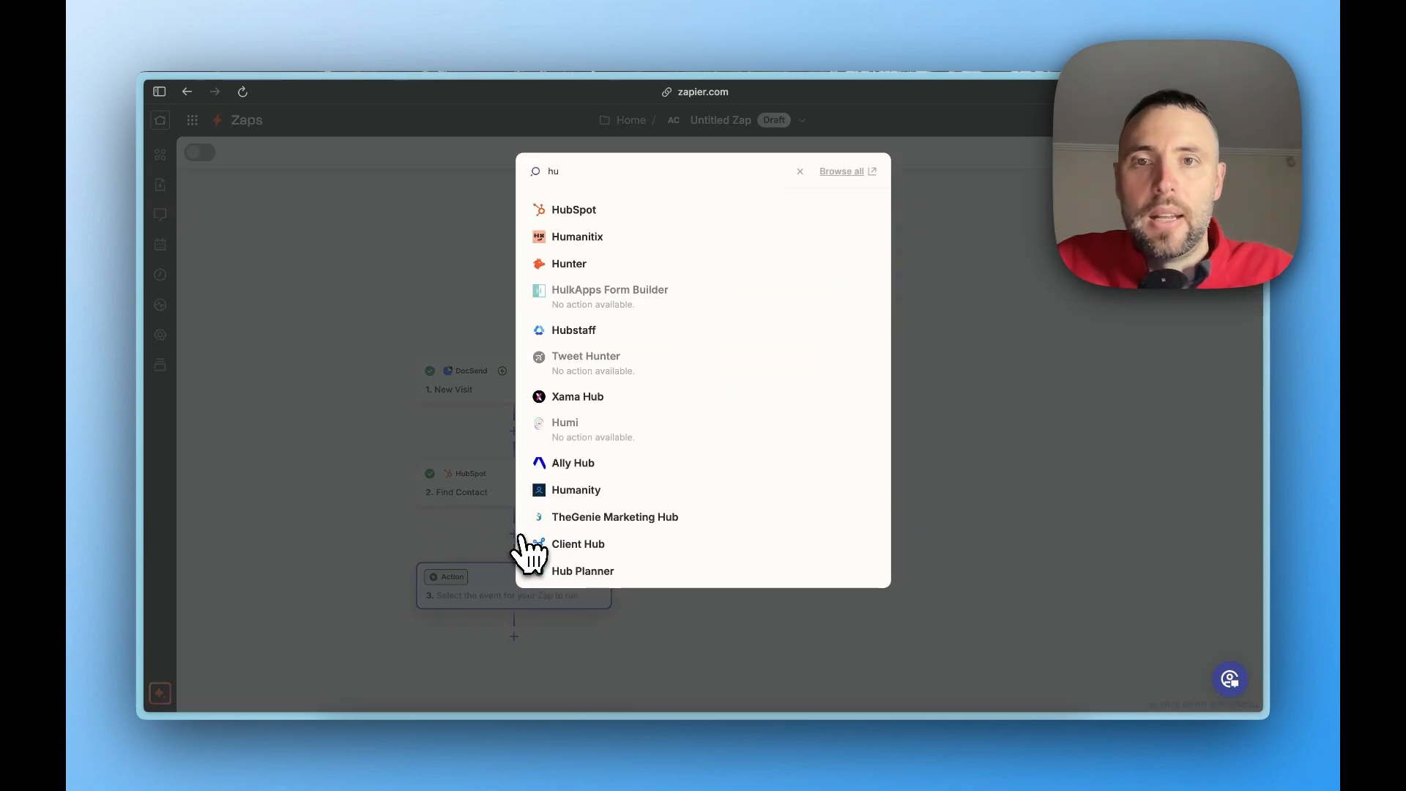
{"action": "left_click", "coordinate": [582, 212]}
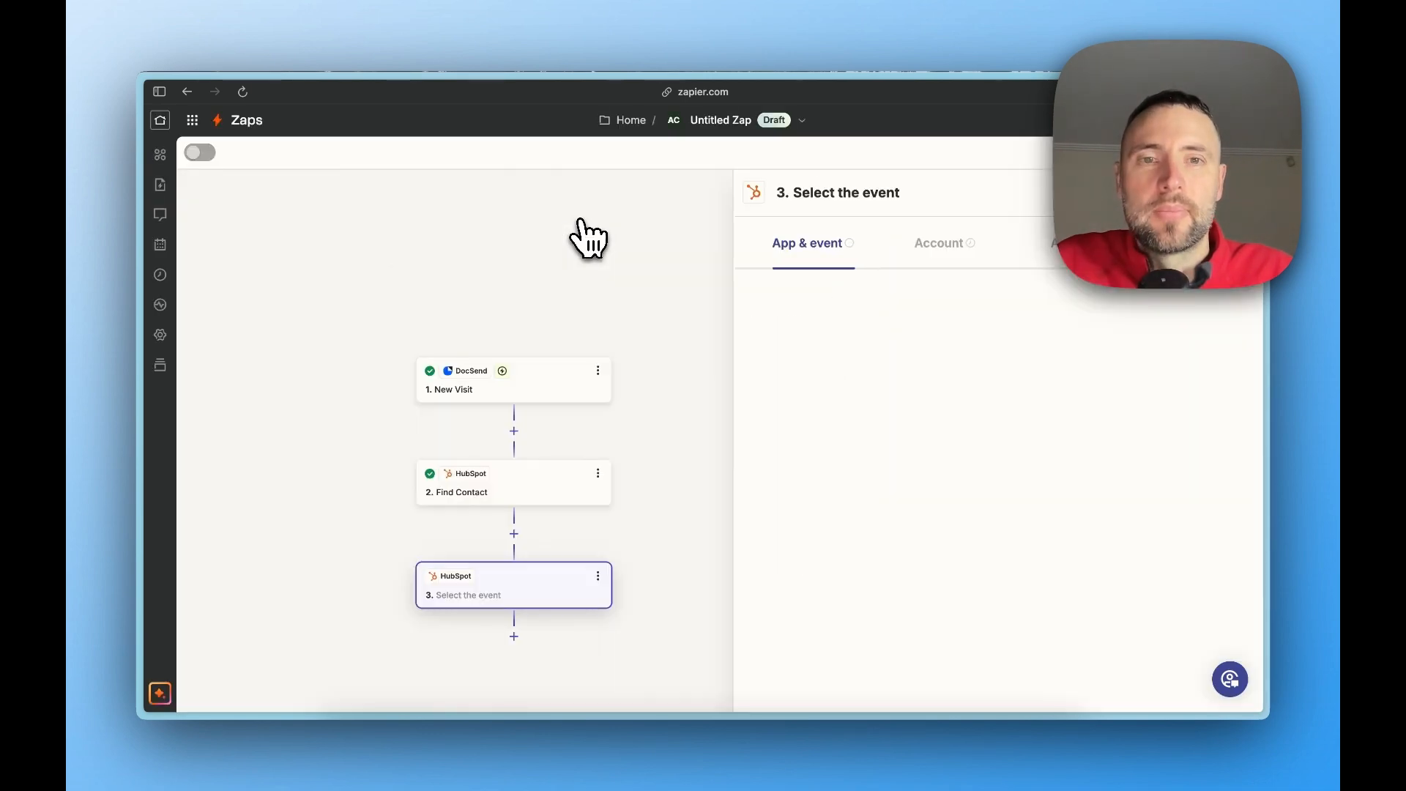
{"action": "left_click", "coordinate": [889, 380]}
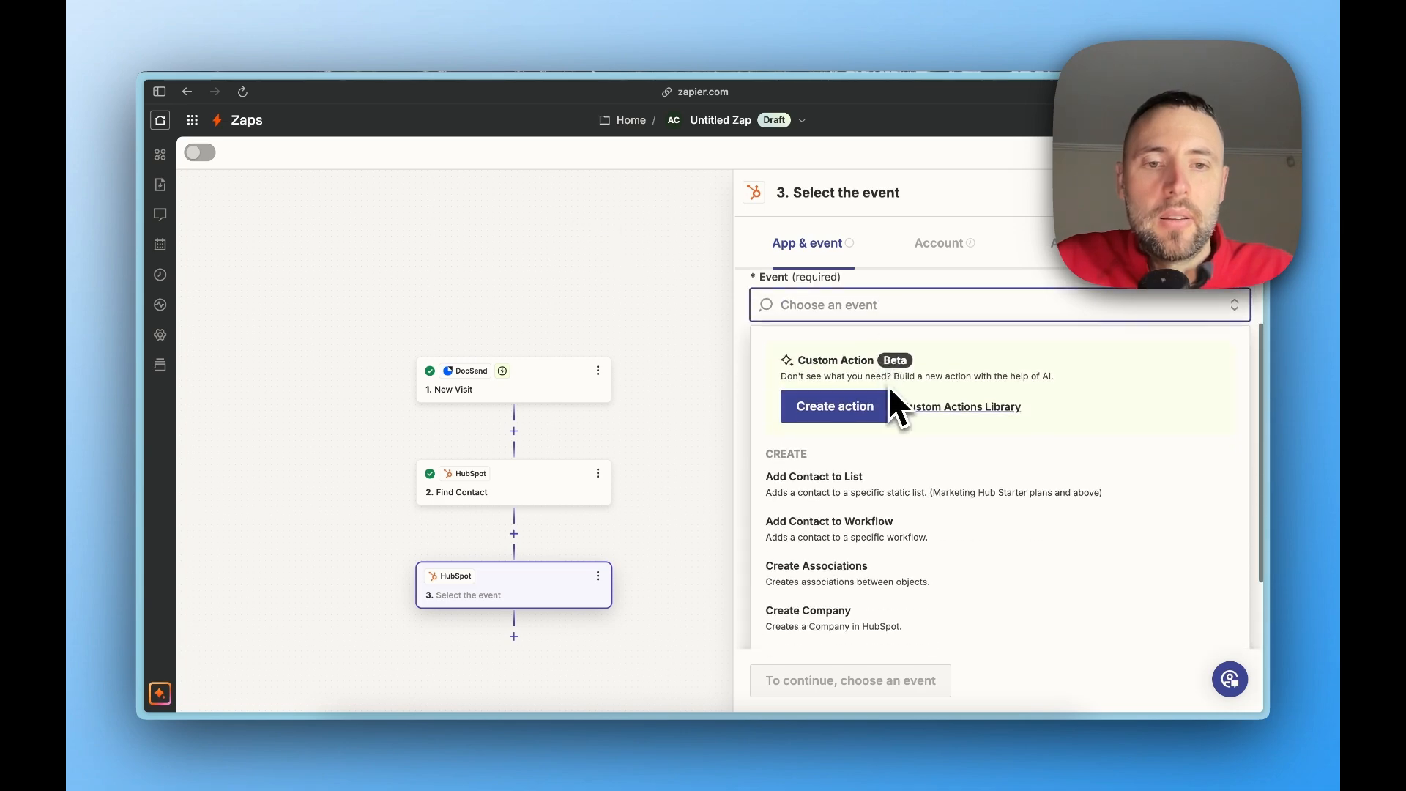
{"action": "scroll", "coordinate": [869, 591], "scroll_direction": "down", "scroll_amount": 4}
{"action": "scroll", "coordinate": [868, 590], "scroll_direction": "down", "scroll_amount": 5}
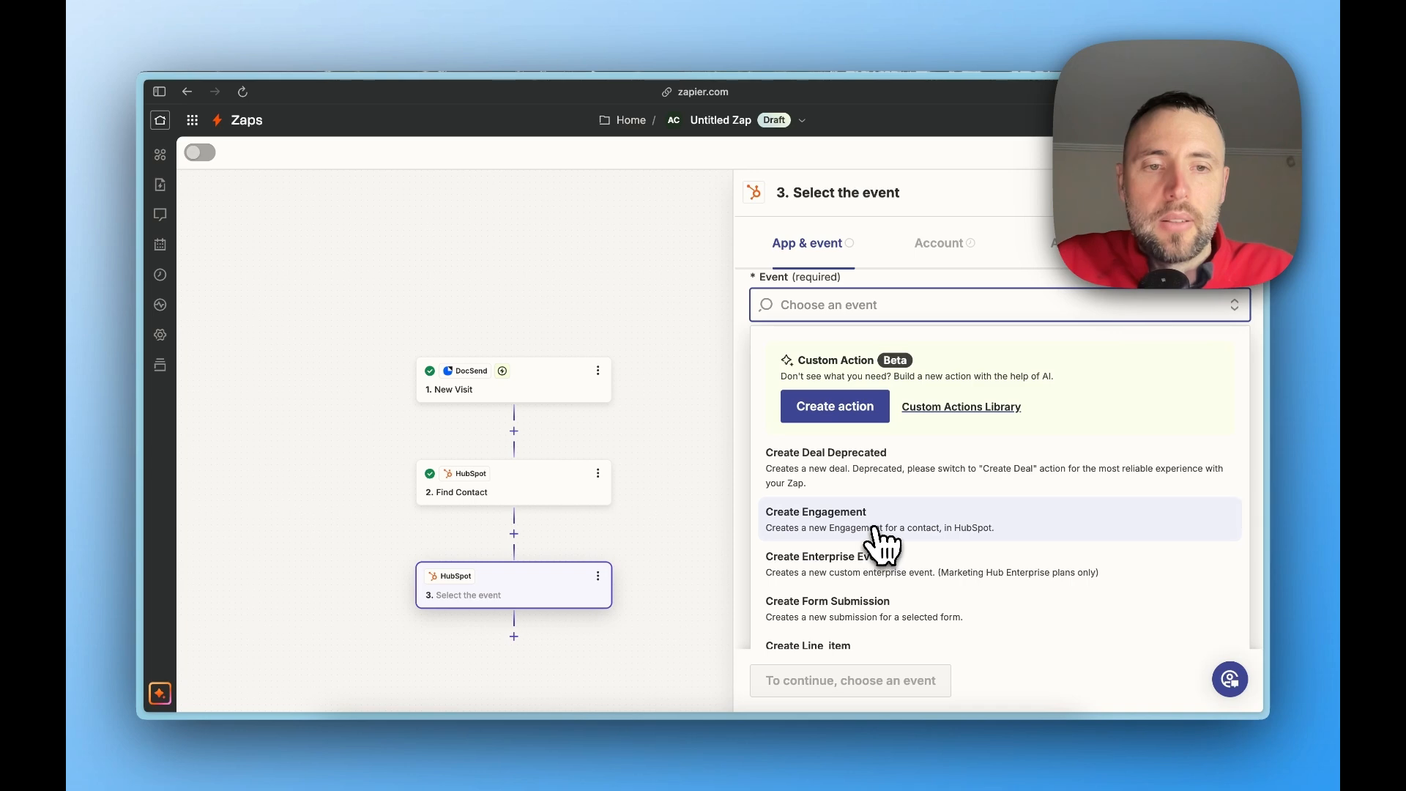
{"action": "left_click", "coordinate": [948, 533]}
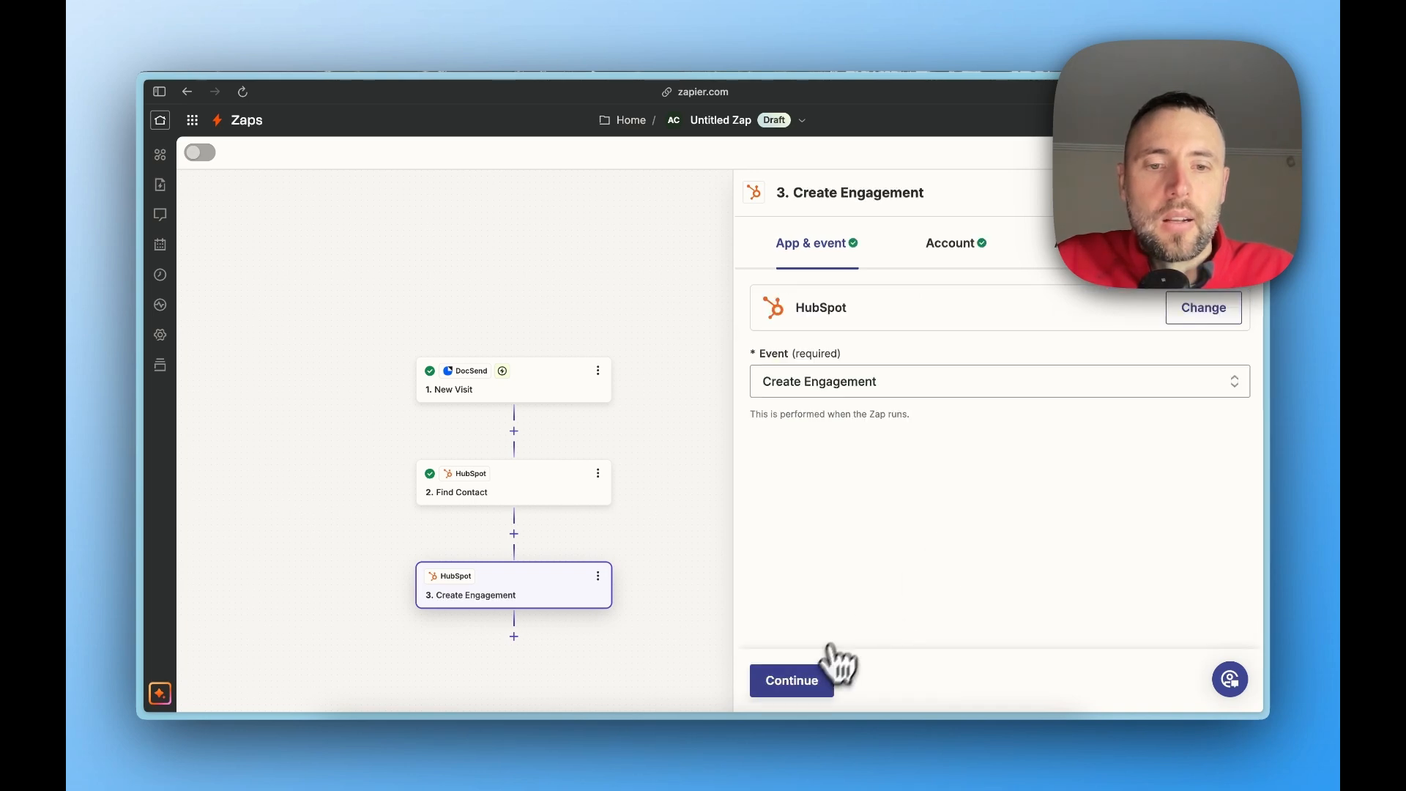
{"action": "left_click", "coordinate": [807, 685]}
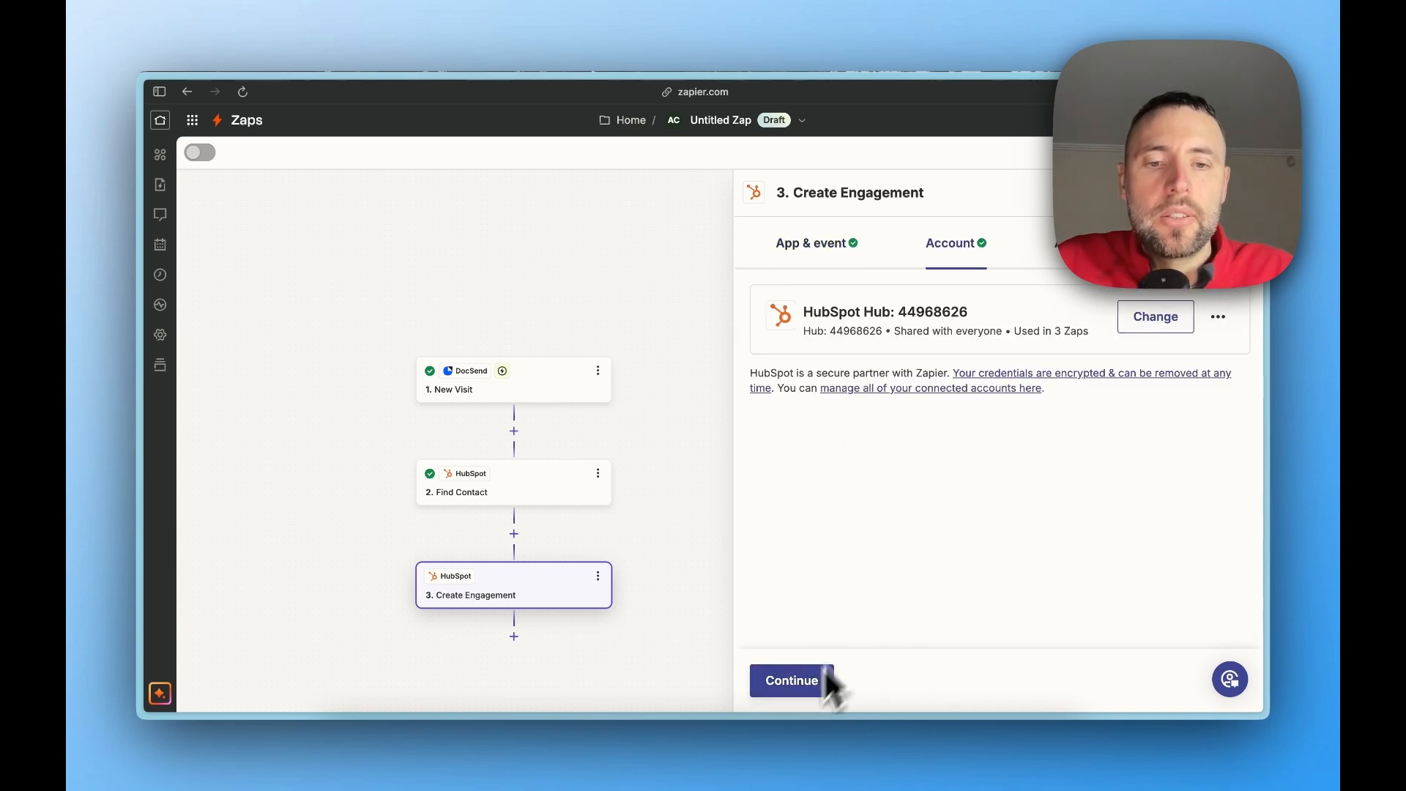
{"action": "left_click", "coordinate": [798, 687]}
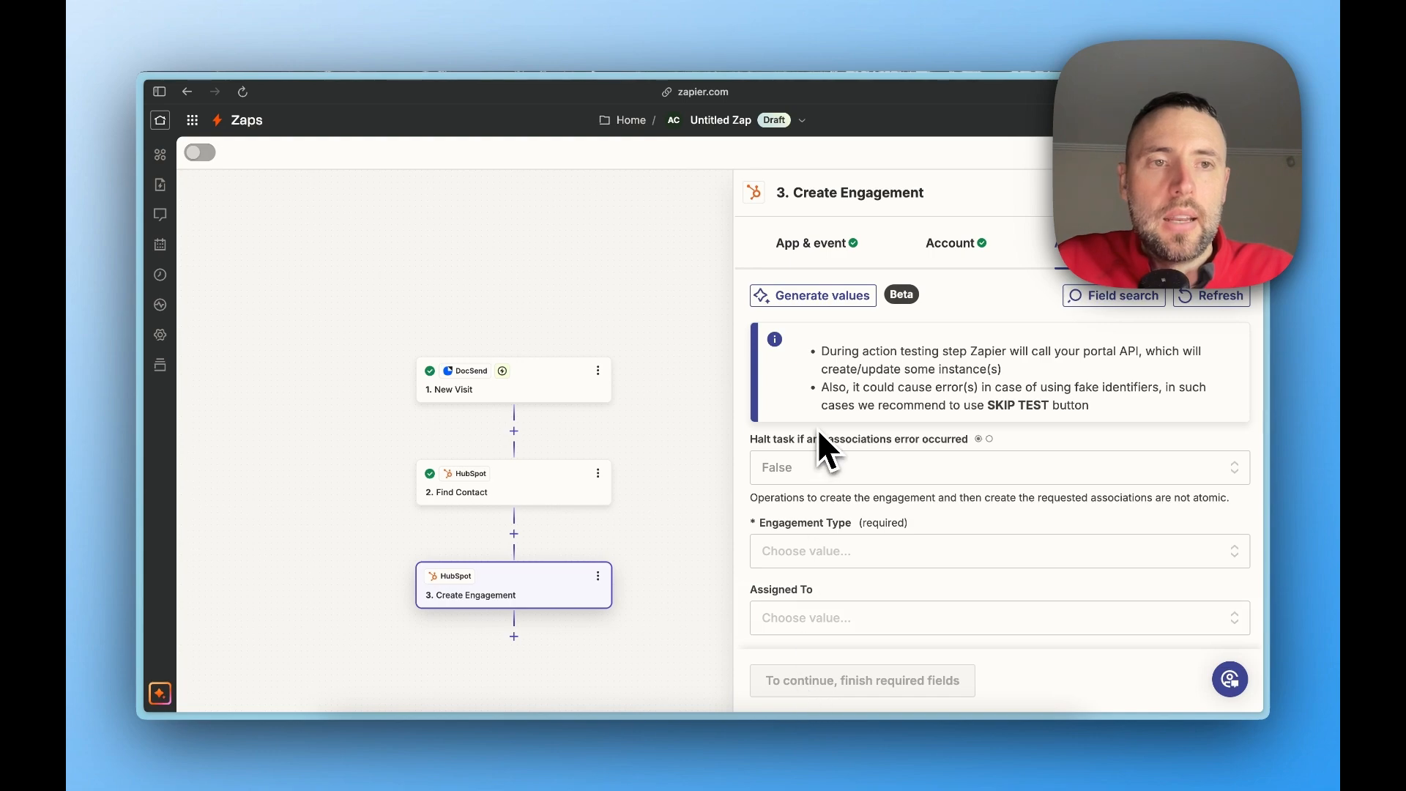
Set the Engagement Type of the Create Engagement step to Note
{"action": "scroll", "coordinate": [817, 407], "scroll_direction": "down", "scroll_amount": 3}
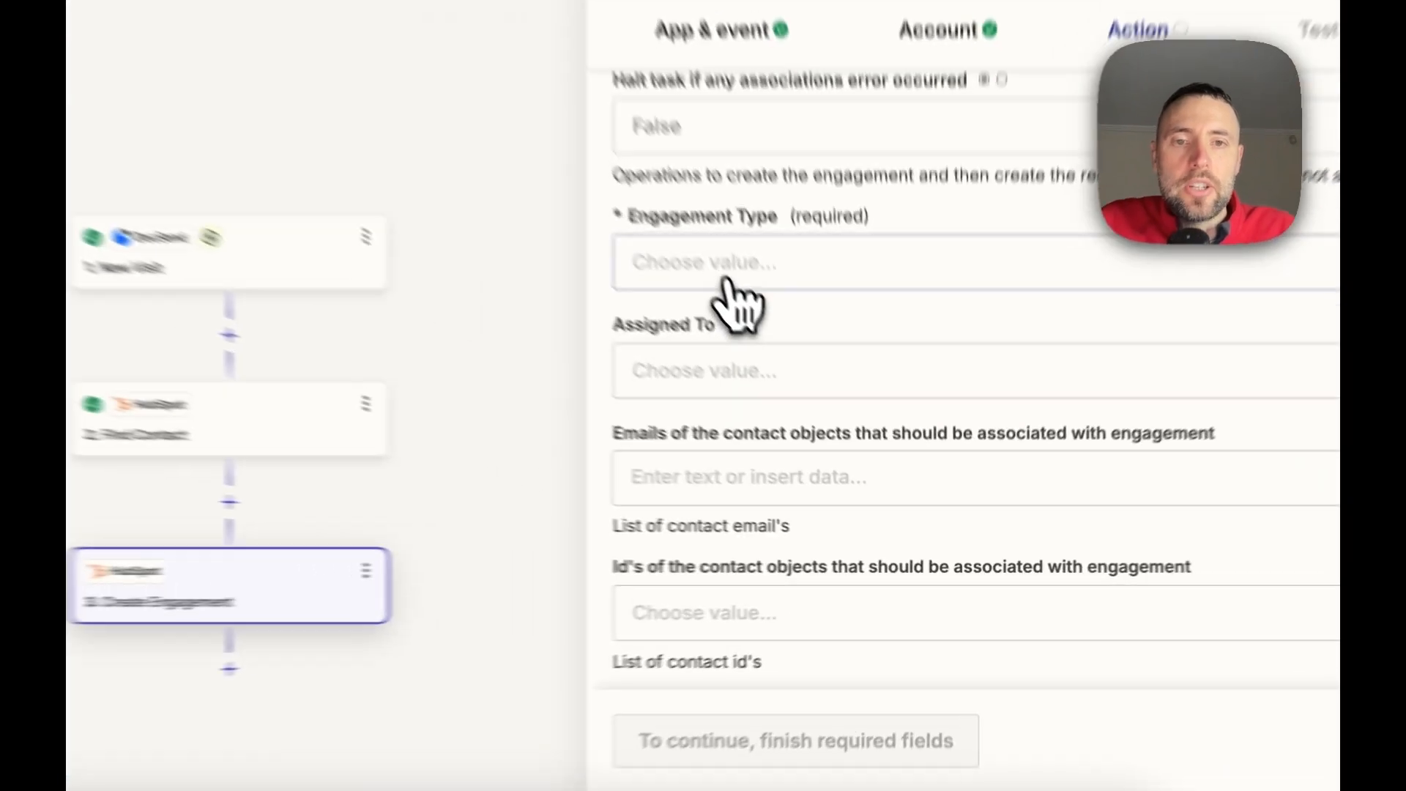
{"action": "left_click", "coordinate": [820, 397]}
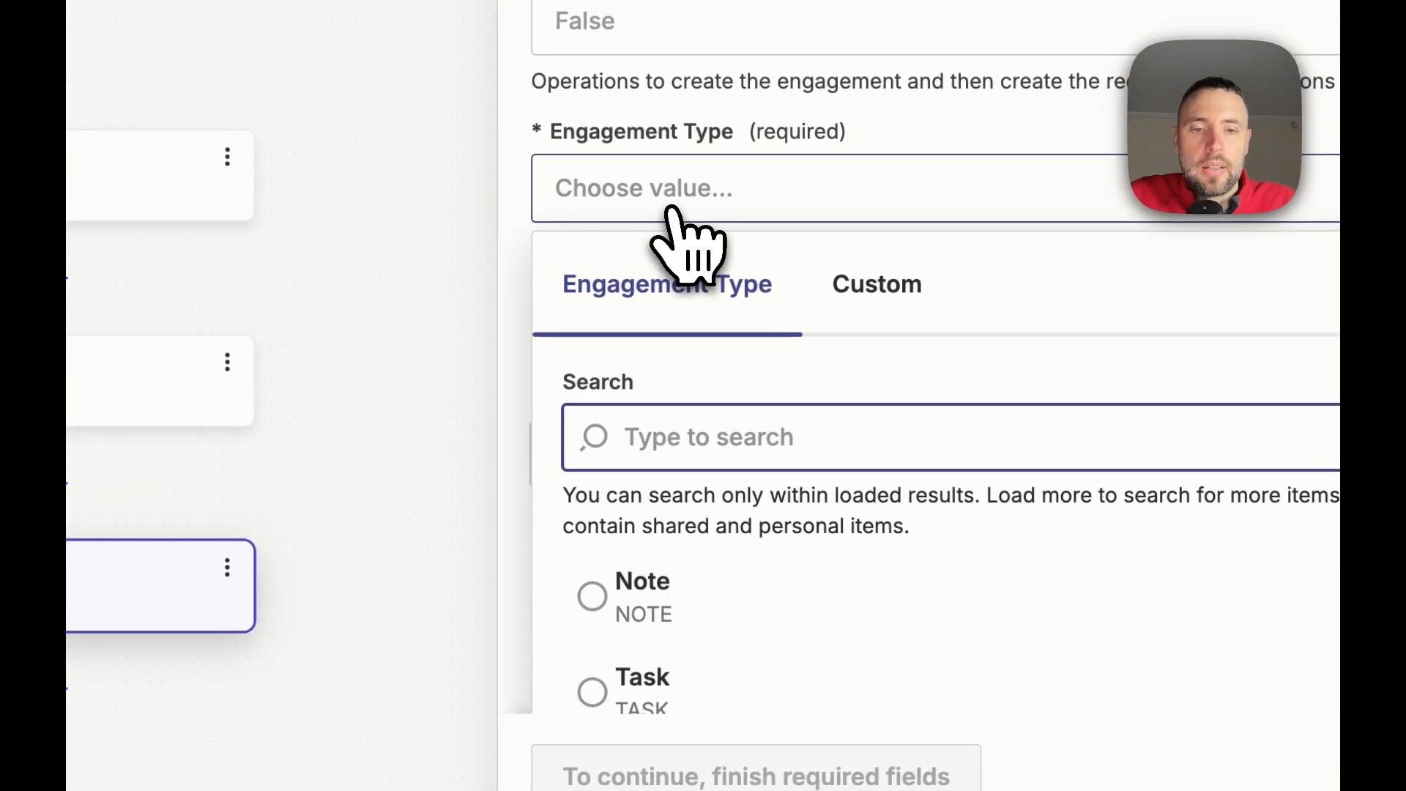
{"action": "left_click", "coordinate": [725, 593]}
{"action": "scroll", "coordinate": [842, 591], "scroll_direction": "down", "scroll_amount": 1}
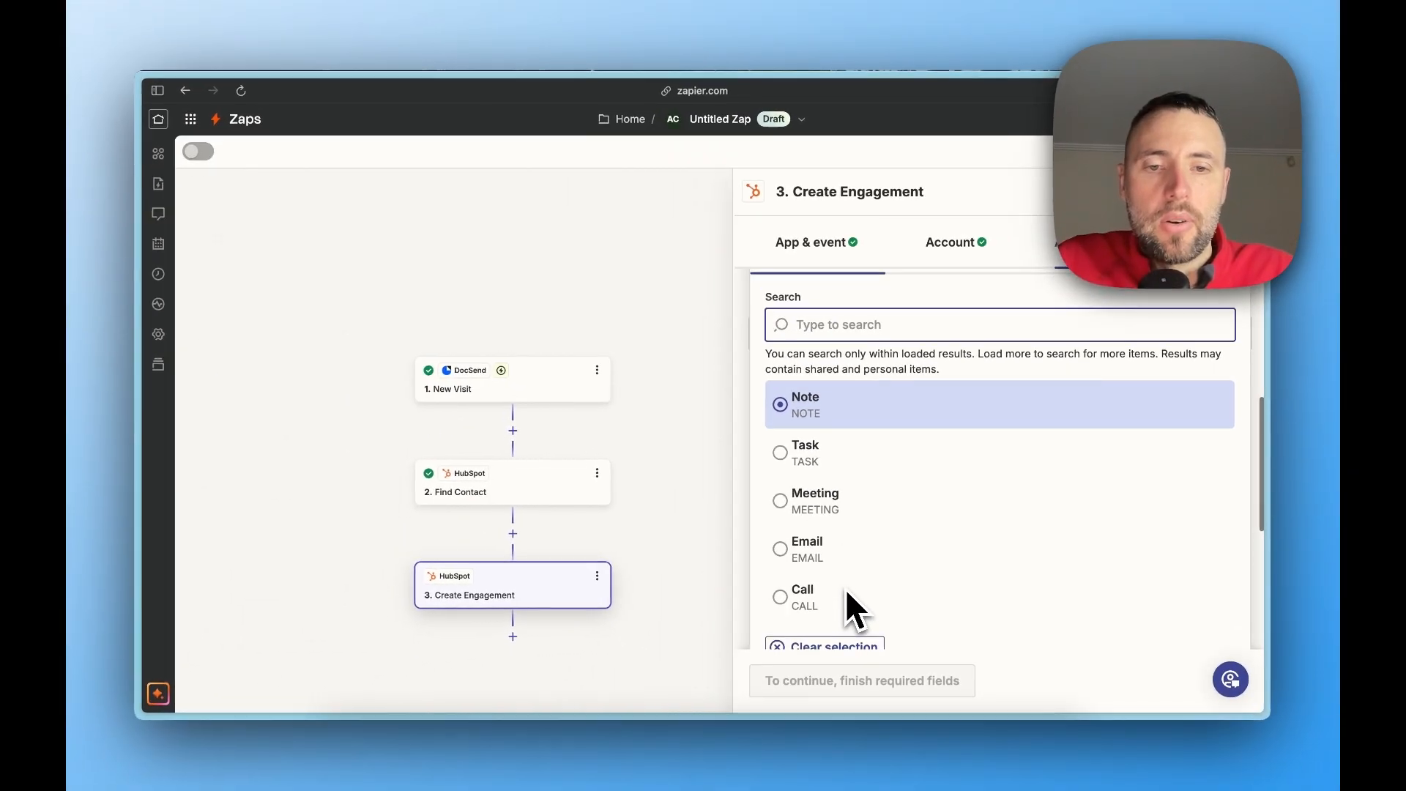
{"action": "left_click", "coordinate": [849, 419]}
{"action": "scroll", "coordinate": [850, 419], "scroll_direction": "up", "scroll_amount": 4}
{"action": "scroll", "coordinate": [849, 419], "scroll_direction": "down", "scroll_amount": 2}
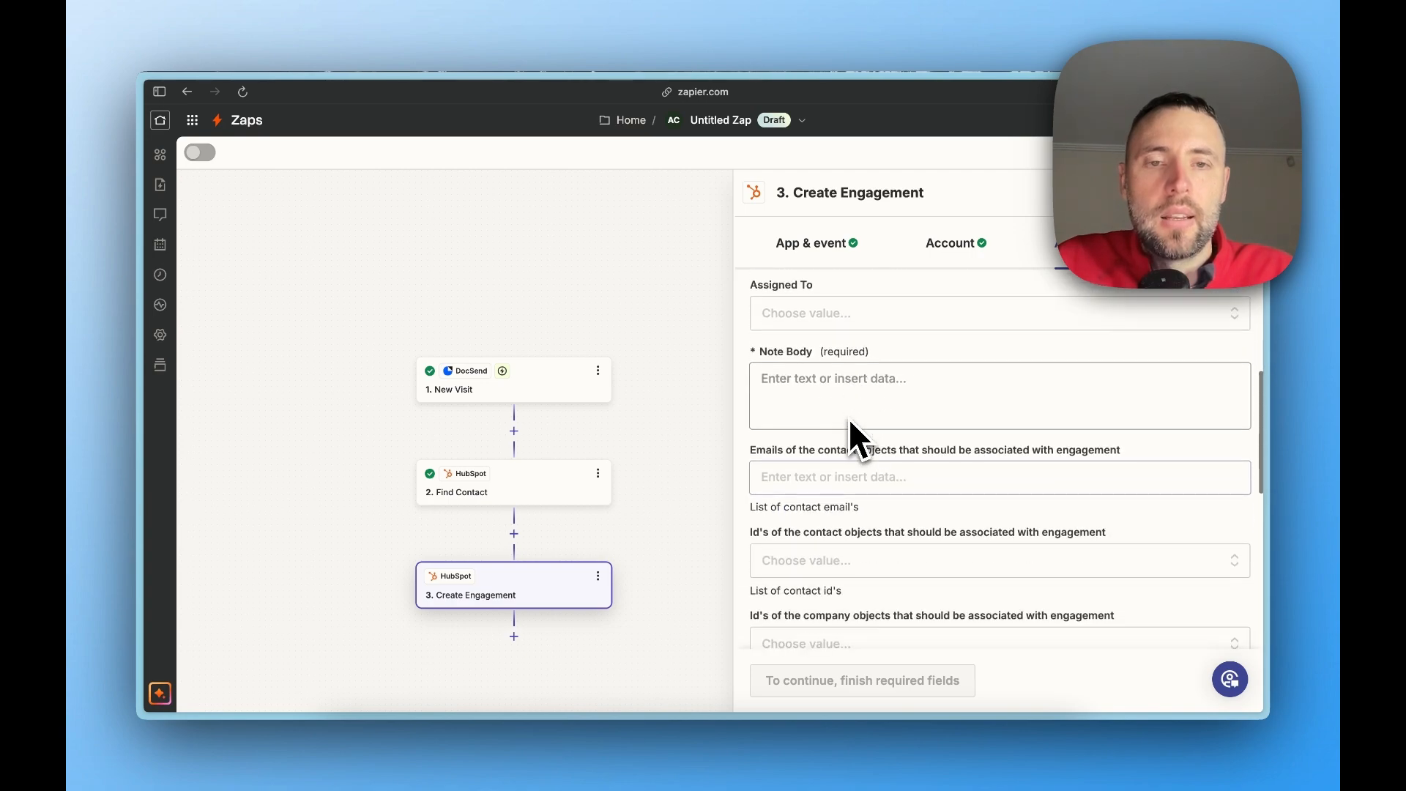
Insert the Document, Link, Visit Time and Visitor Email fields from the New Visit trigger into the Note Body
{"action": "left_click", "coordinate": [856, 399]}
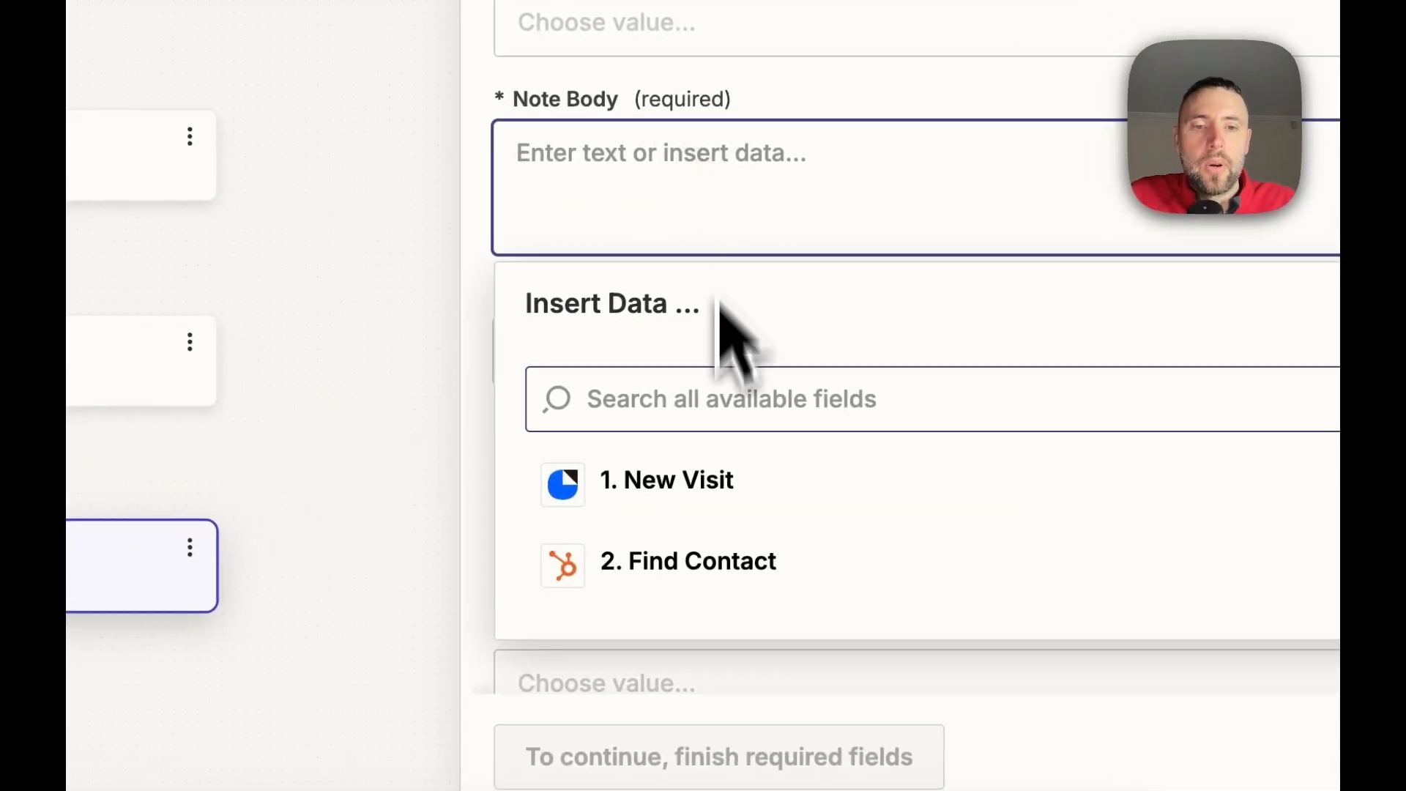
{"action": "left_click", "coordinate": [727, 489]}
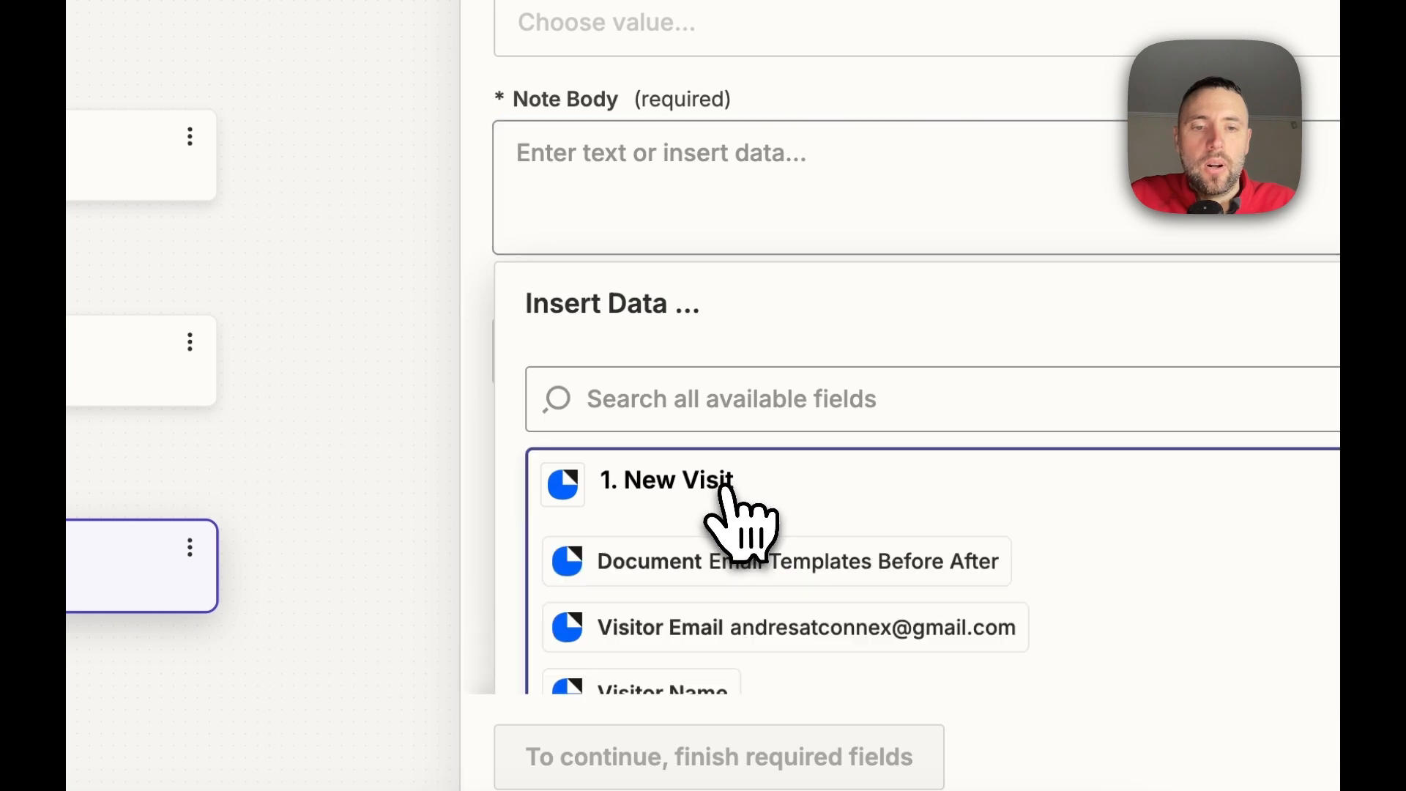
{"action": "scroll", "coordinate": [727, 490], "scroll_direction": "down", "scroll_amount": 4}
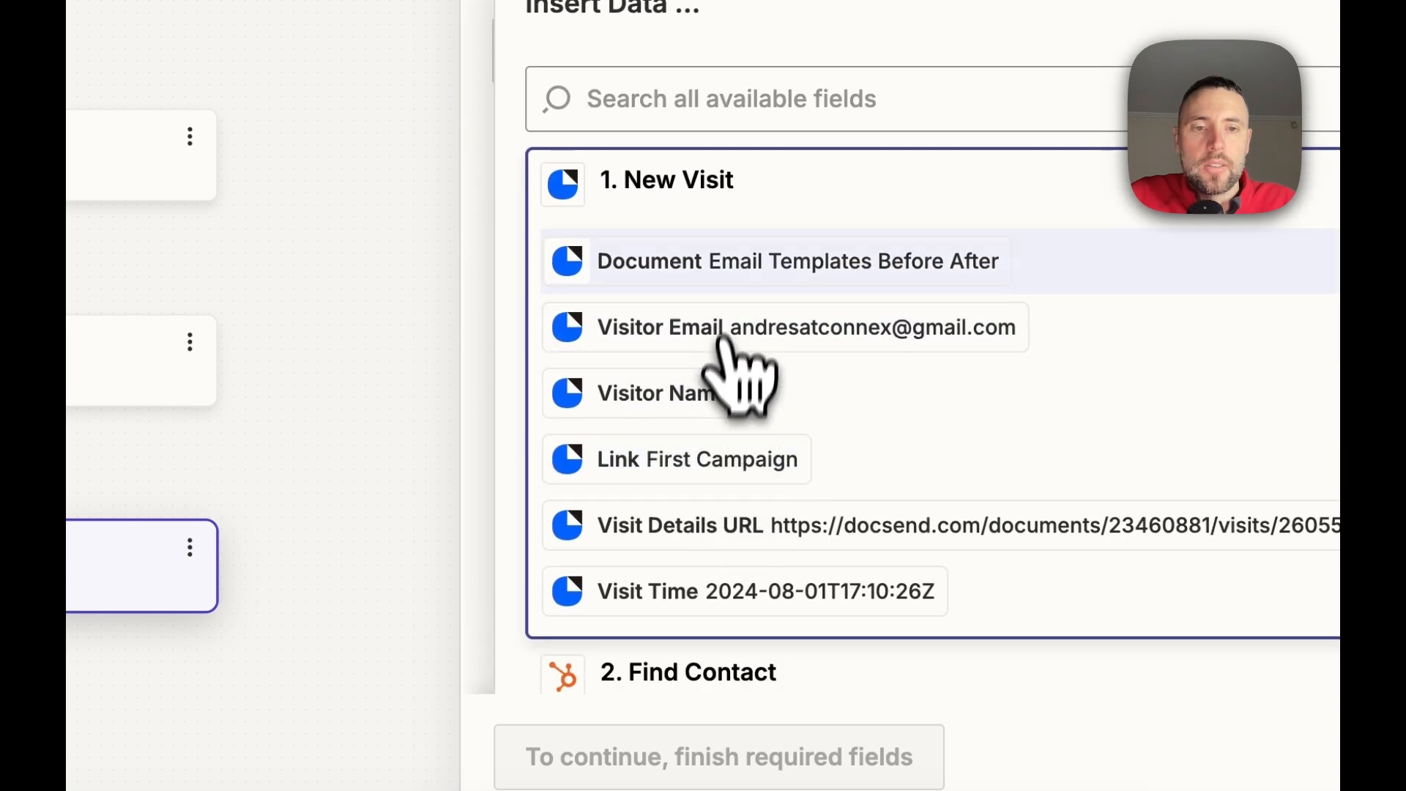
{"action": "left_click", "coordinate": [708, 287]}
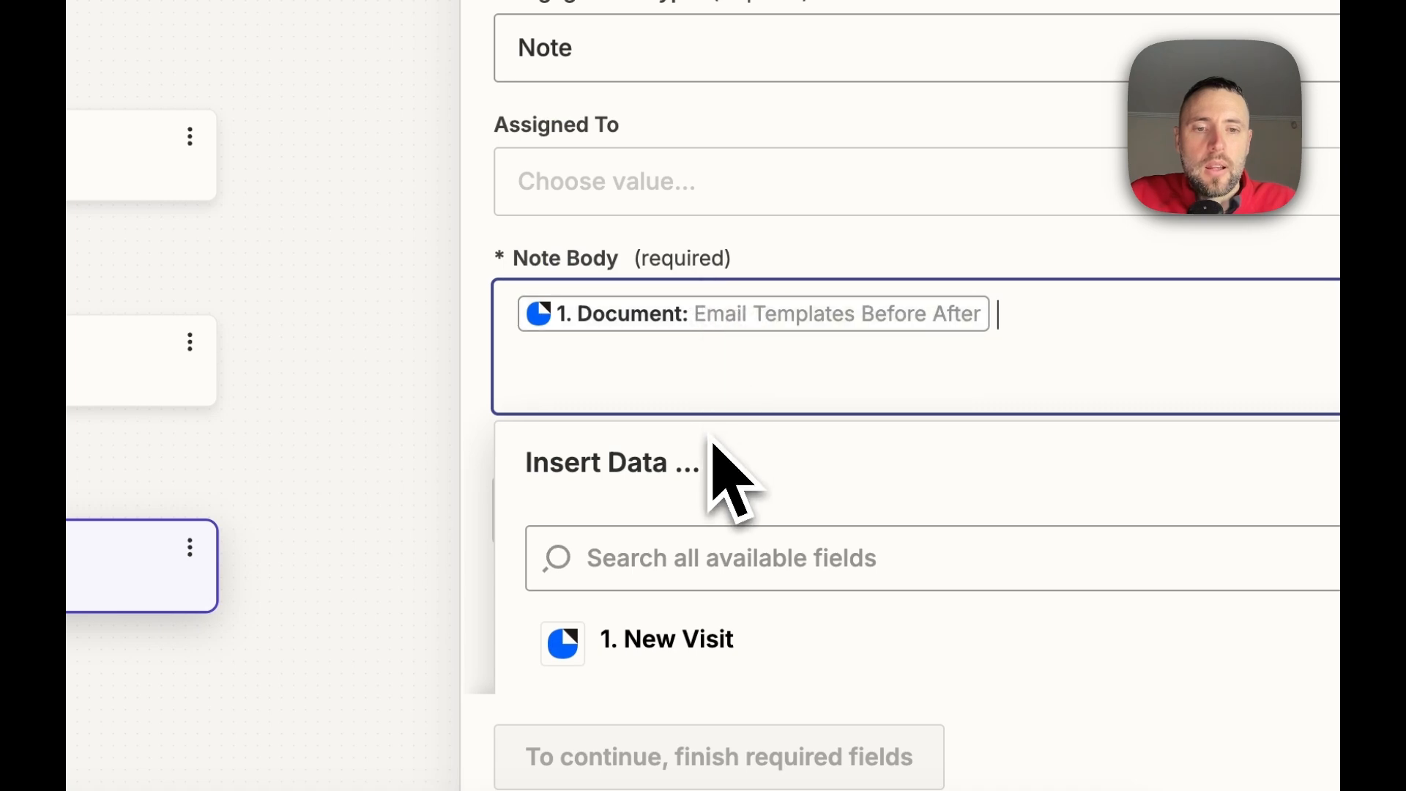
{"action": "left_click", "coordinate": [696, 639]}
{"action": "left_click", "coordinate": [695, 495]}
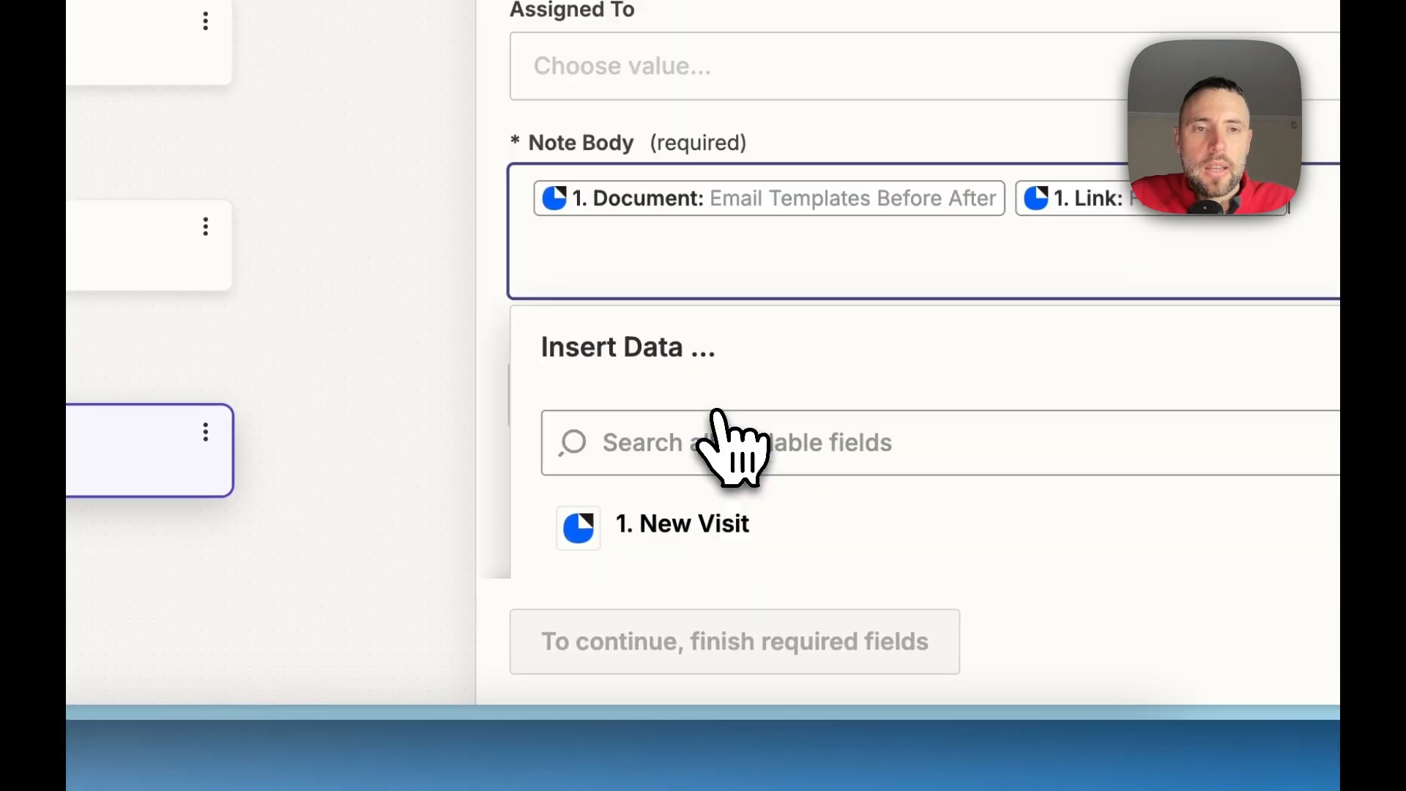
{"action": "scroll", "coordinate": [717, 410], "scroll_direction": "down", "scroll_amount": 3}
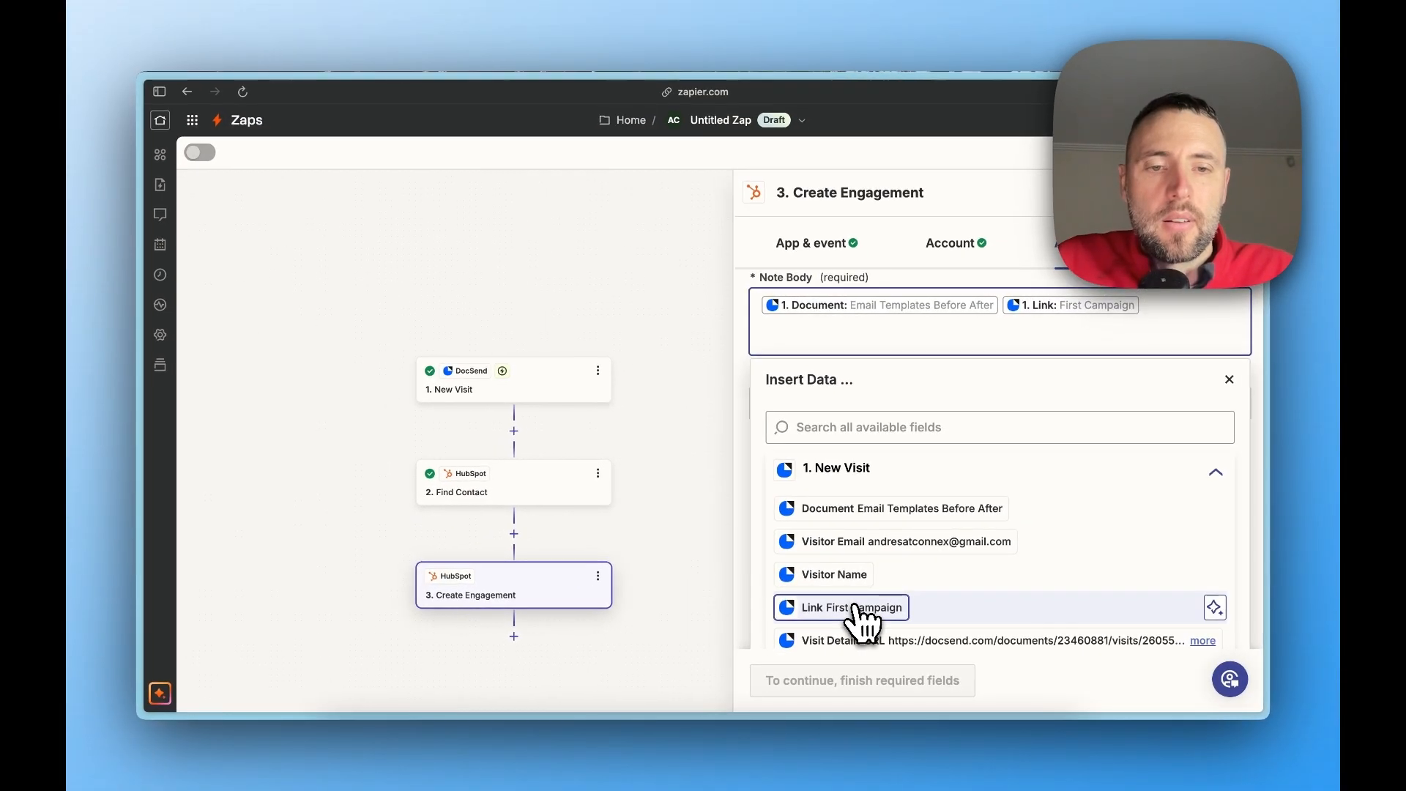
{"action": "scroll", "coordinate": [862, 621], "scroll_direction": "down", "scroll_amount": 2}
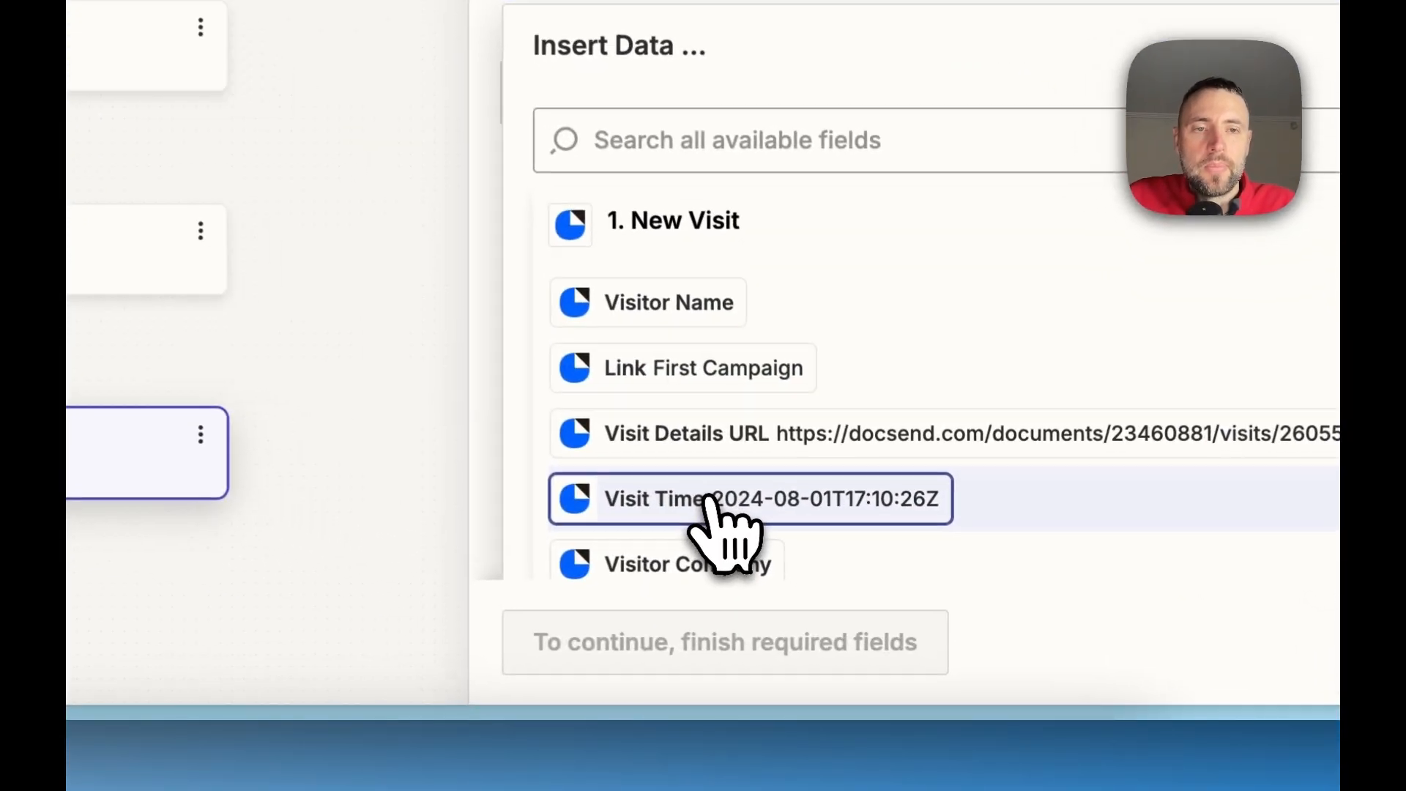
{"action": "left_click", "coordinate": [709, 501]}
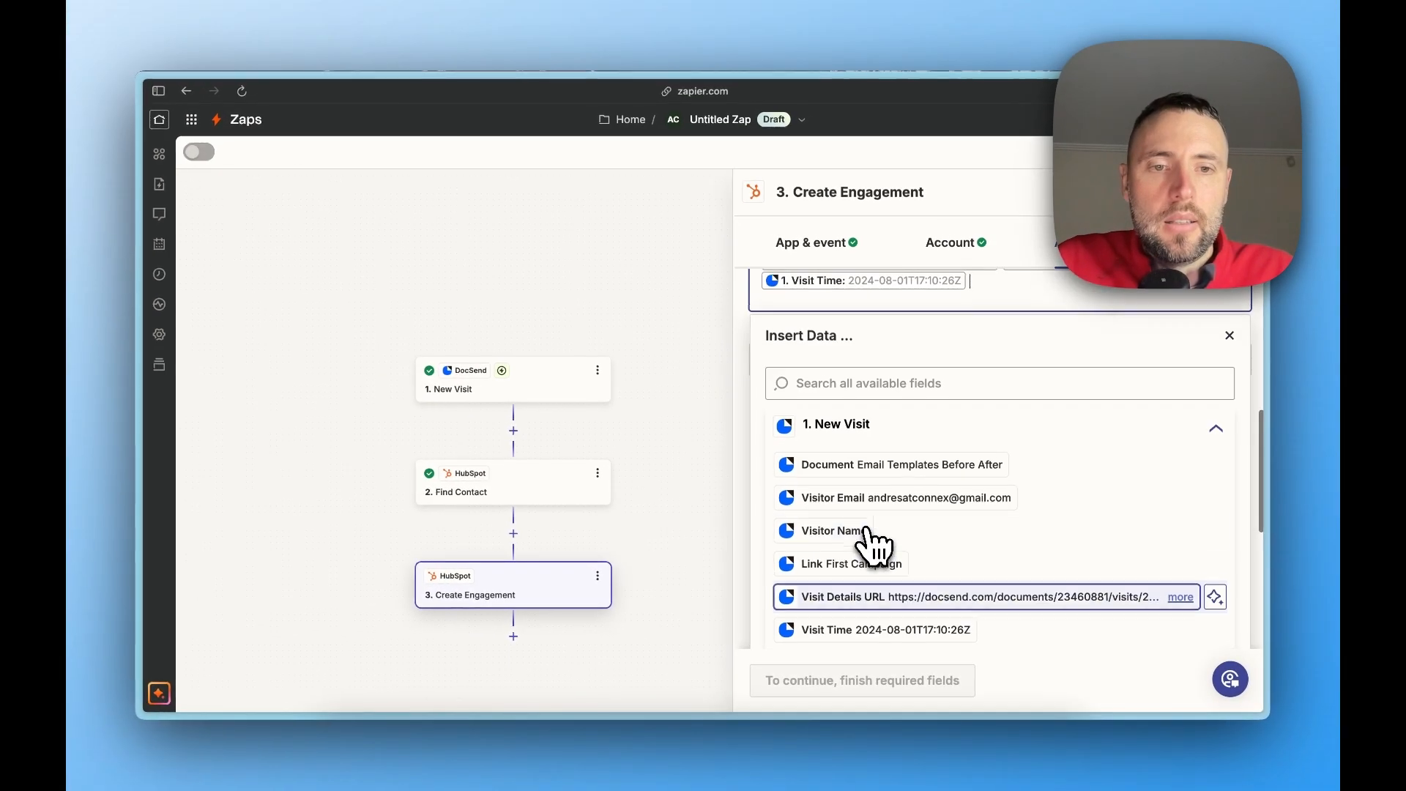
{"action": "left_click", "coordinate": [873, 496]}
{"action": "scroll", "coordinate": [876, 513], "scroll_direction": "up", "scroll_amount": 2}
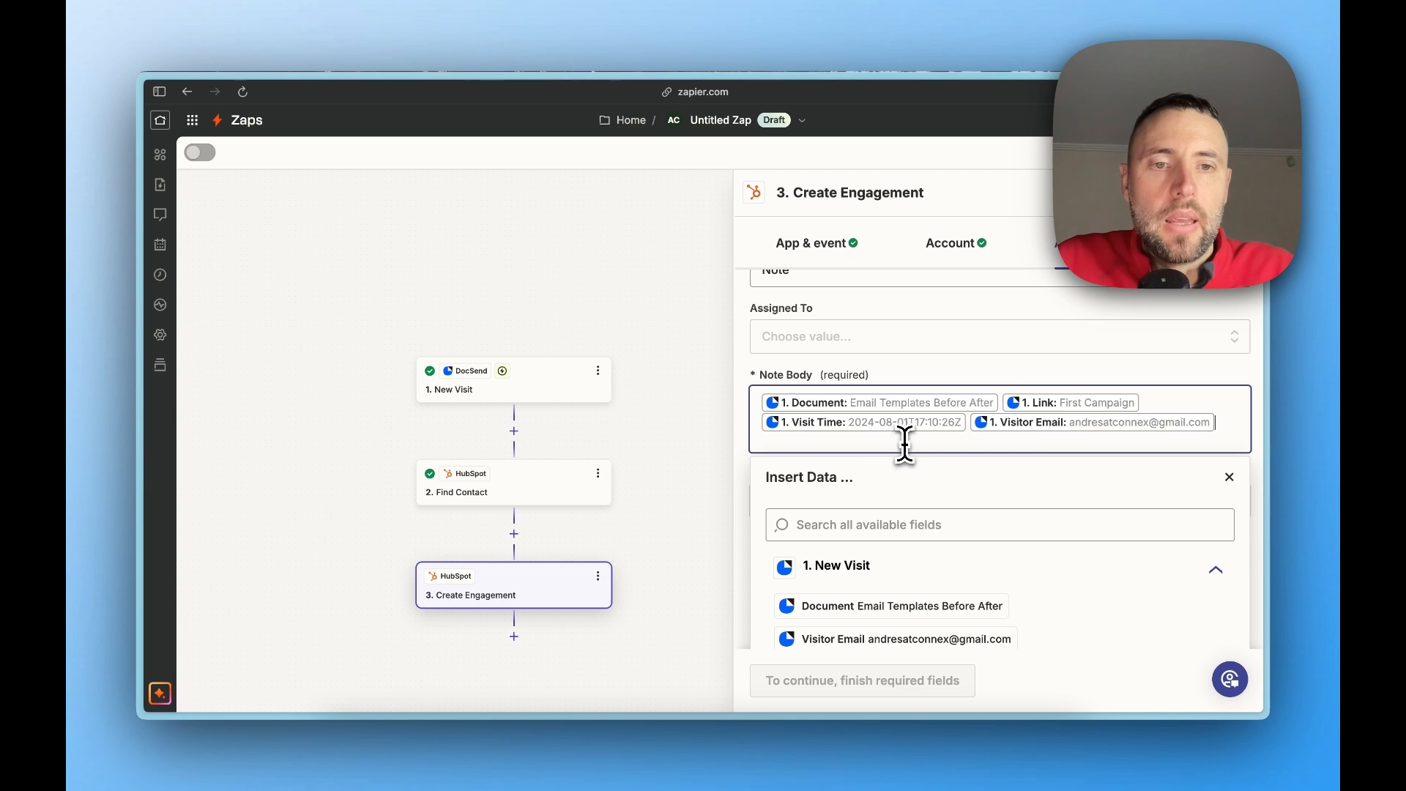
Add a "Docsend" heading and the labels "Document:", "Campaign:", "Time:" and "Email:" to the Note Body fields, with emojis for heading, document and campaign
{"action": "type", "text": "Docsend"}
{"action": "type", "text": "📁 Document"}
{"action": "key", "text": "ctrl+super+space"}
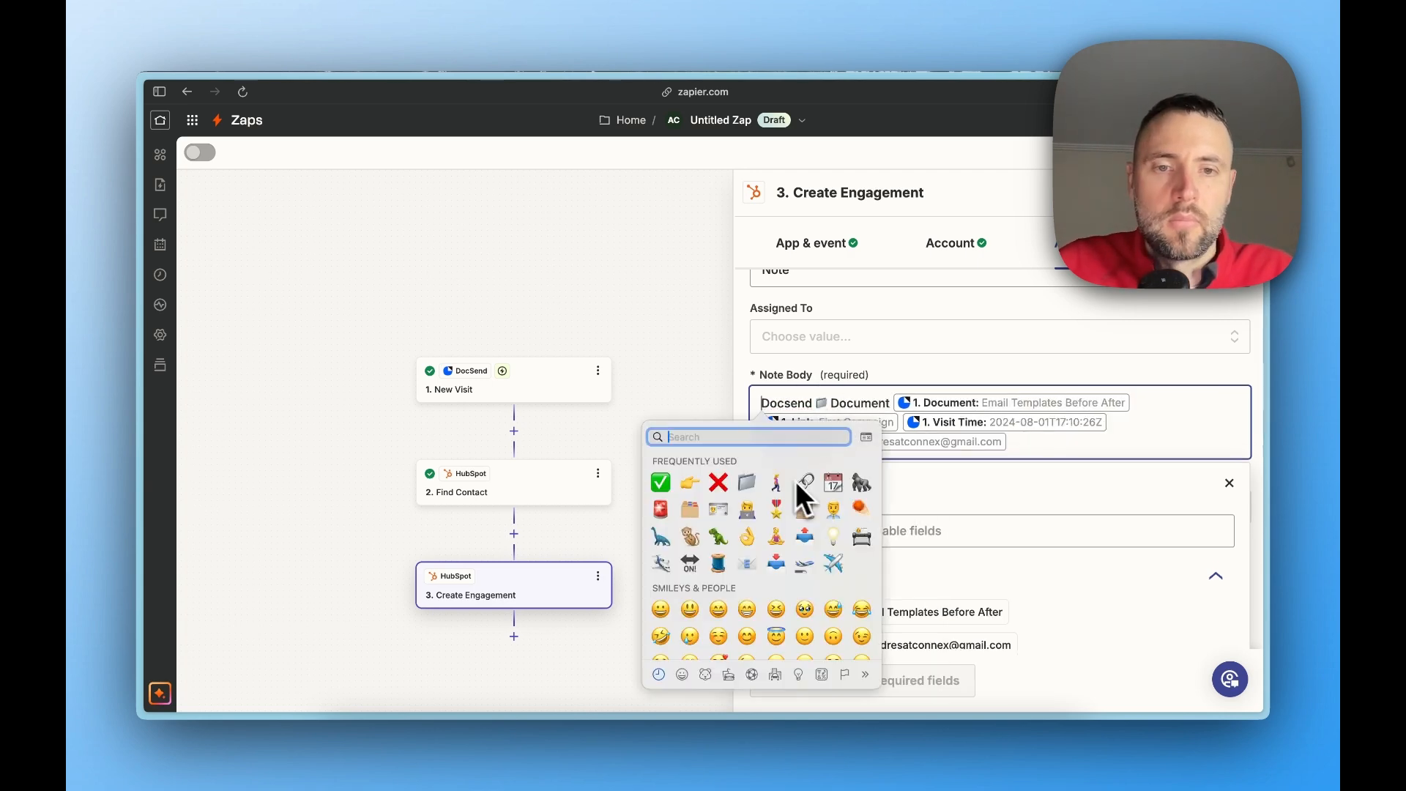
{"action": "left_click", "coordinate": [805, 482]}
{"action": "key", "text": "ctrl+super+space"}
{"action": "type", "text": "camp"}
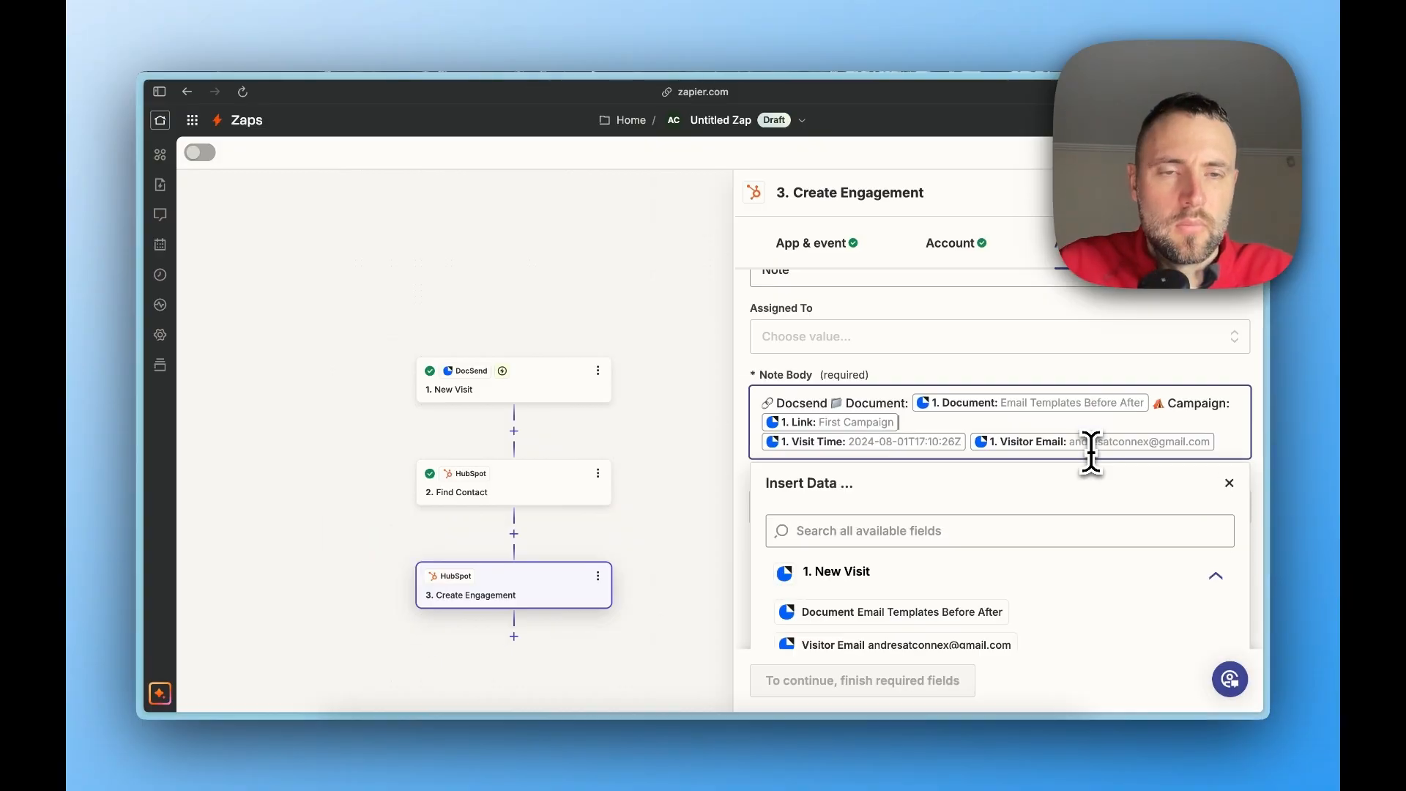
{"action": "type", "text": "Time:"}
{"action": "type", "text": ", Email:"}
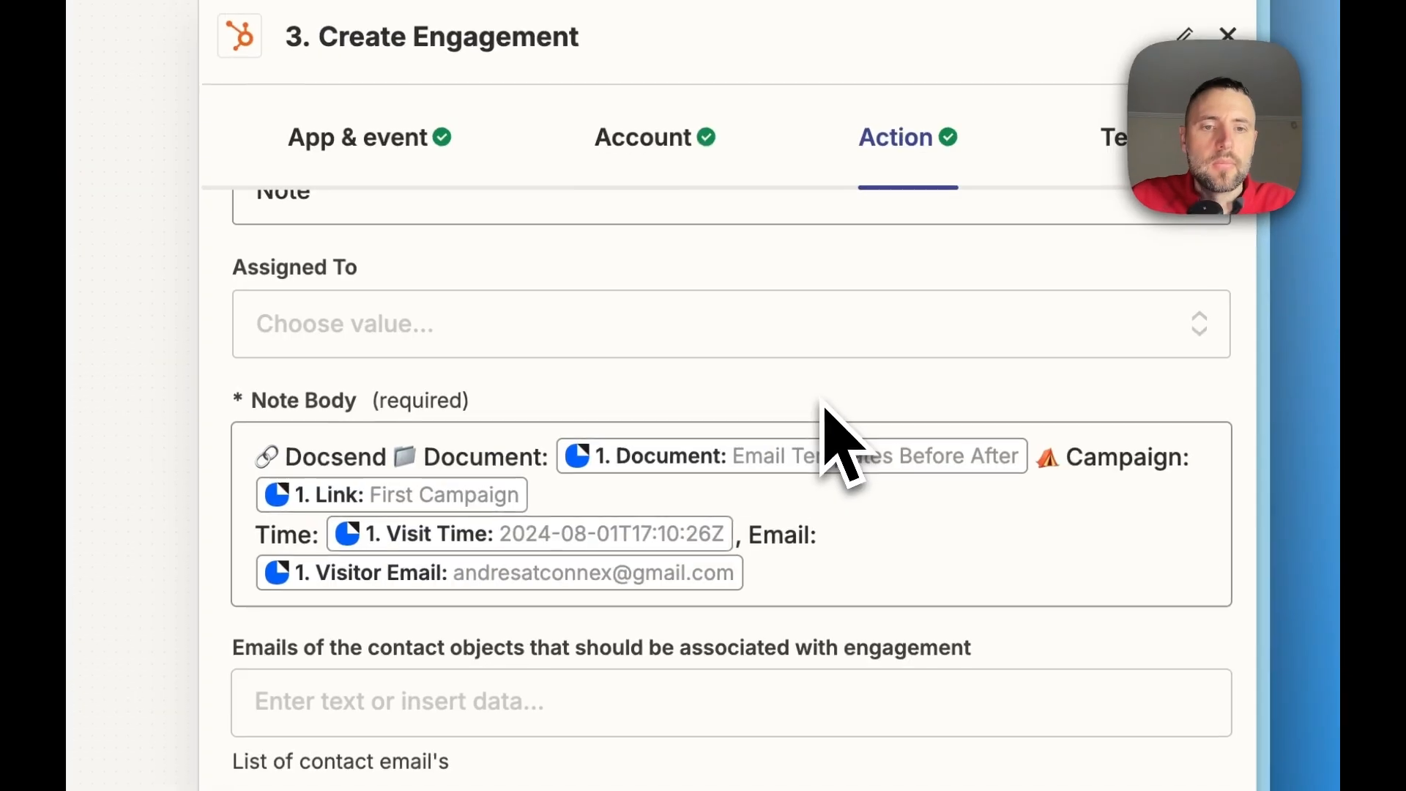
Map the IDs of the contact objects associated with the engagement to the ID from the Find Contact step
{"action": "scroll", "coordinate": [1034, 378], "scroll_direction": "down", "scroll_amount": 5}
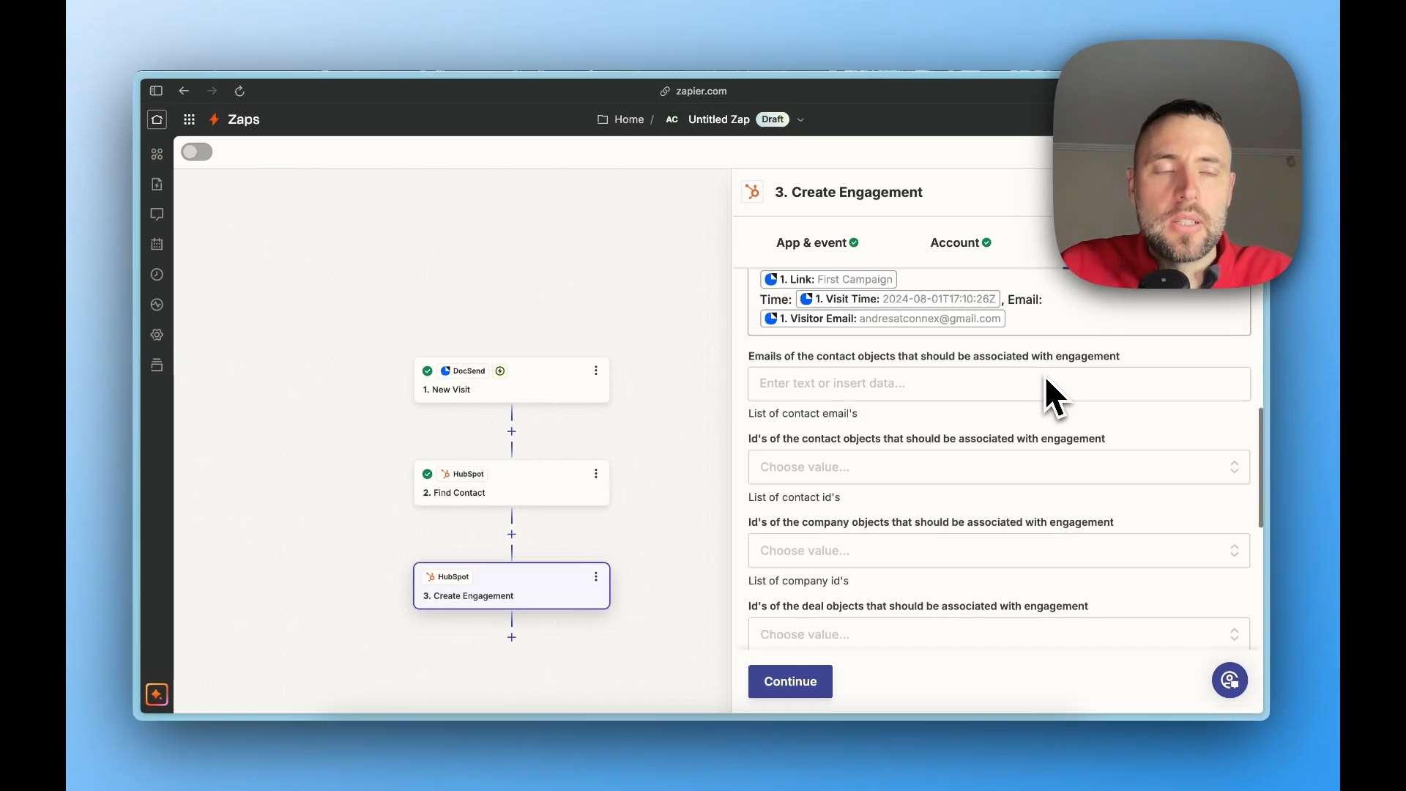
{"action": "scroll", "coordinate": [1044, 375], "scroll_direction": "down", "scroll_amount": 2}
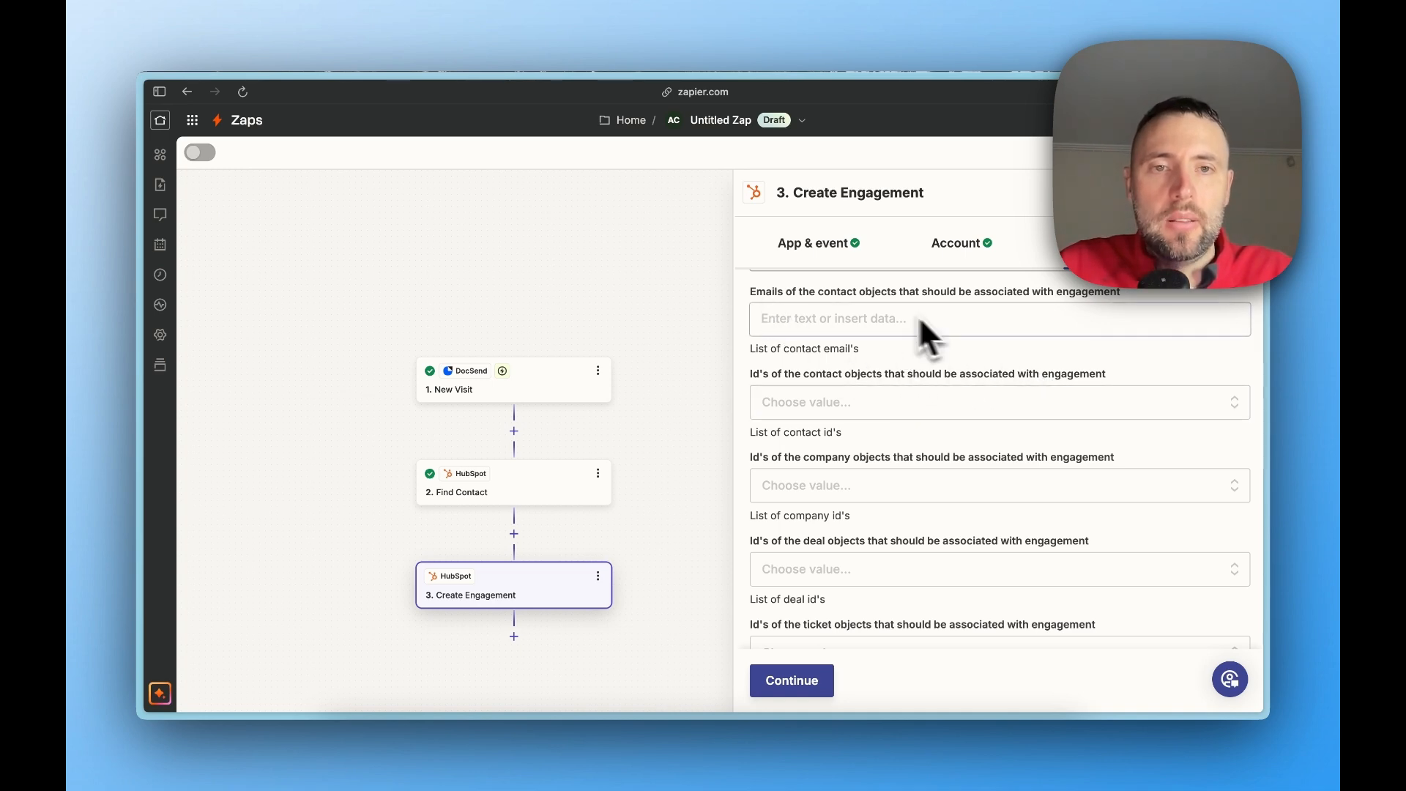
{"action": "left_click", "coordinate": [920, 407]}
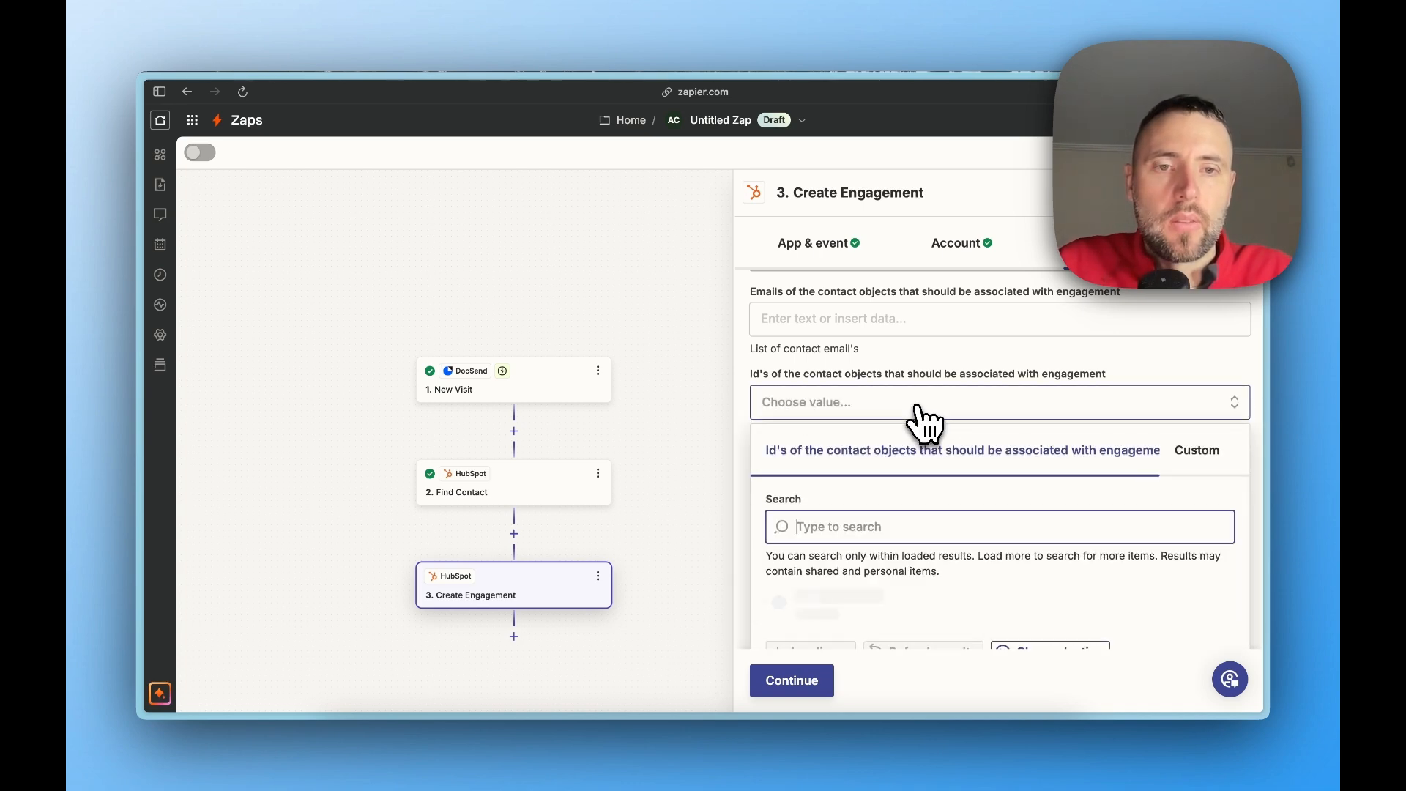
{"action": "scroll", "coordinate": [923, 417], "scroll_direction": "down", "scroll_amount": 2}
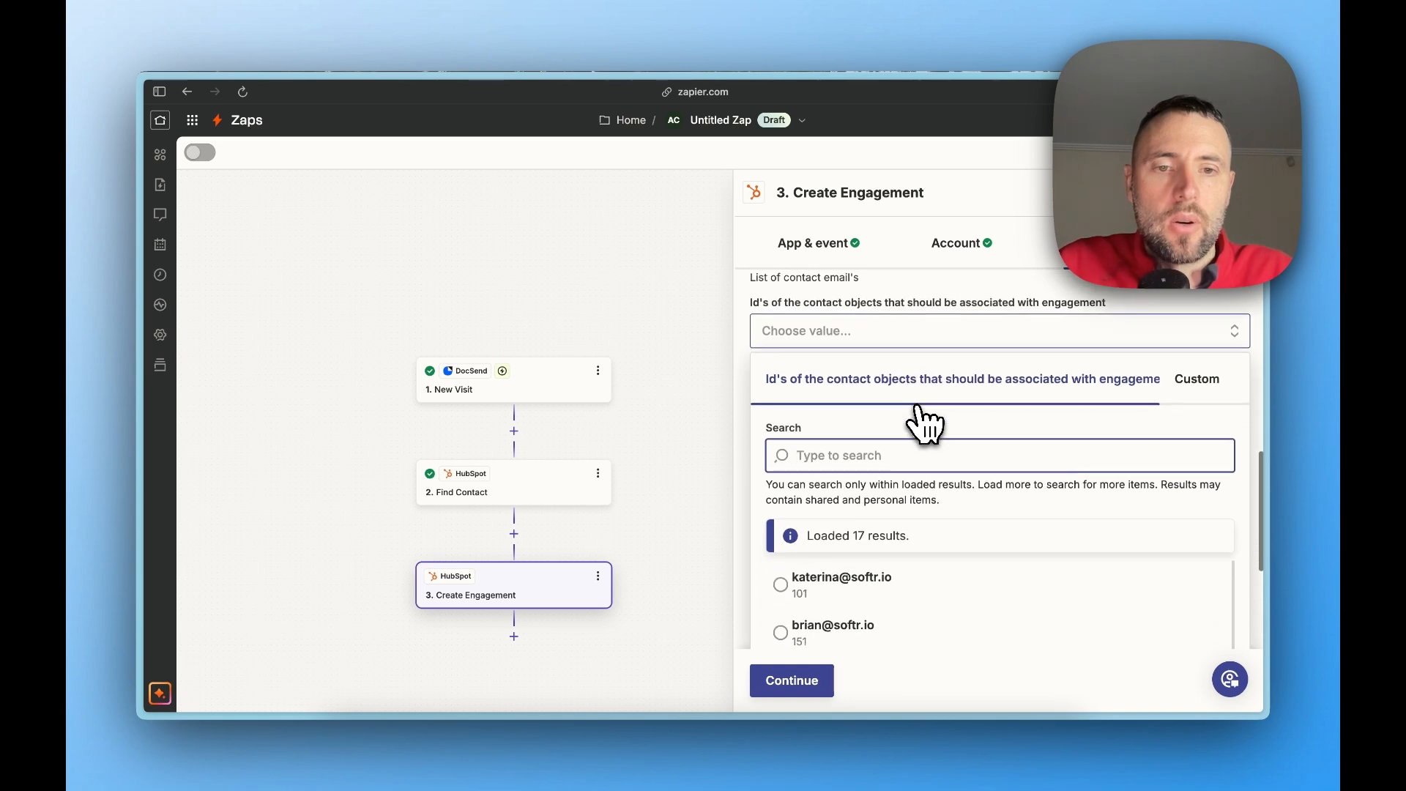
{"action": "scroll", "coordinate": [857, 615], "scroll_direction": "down", "scroll_amount": 3}
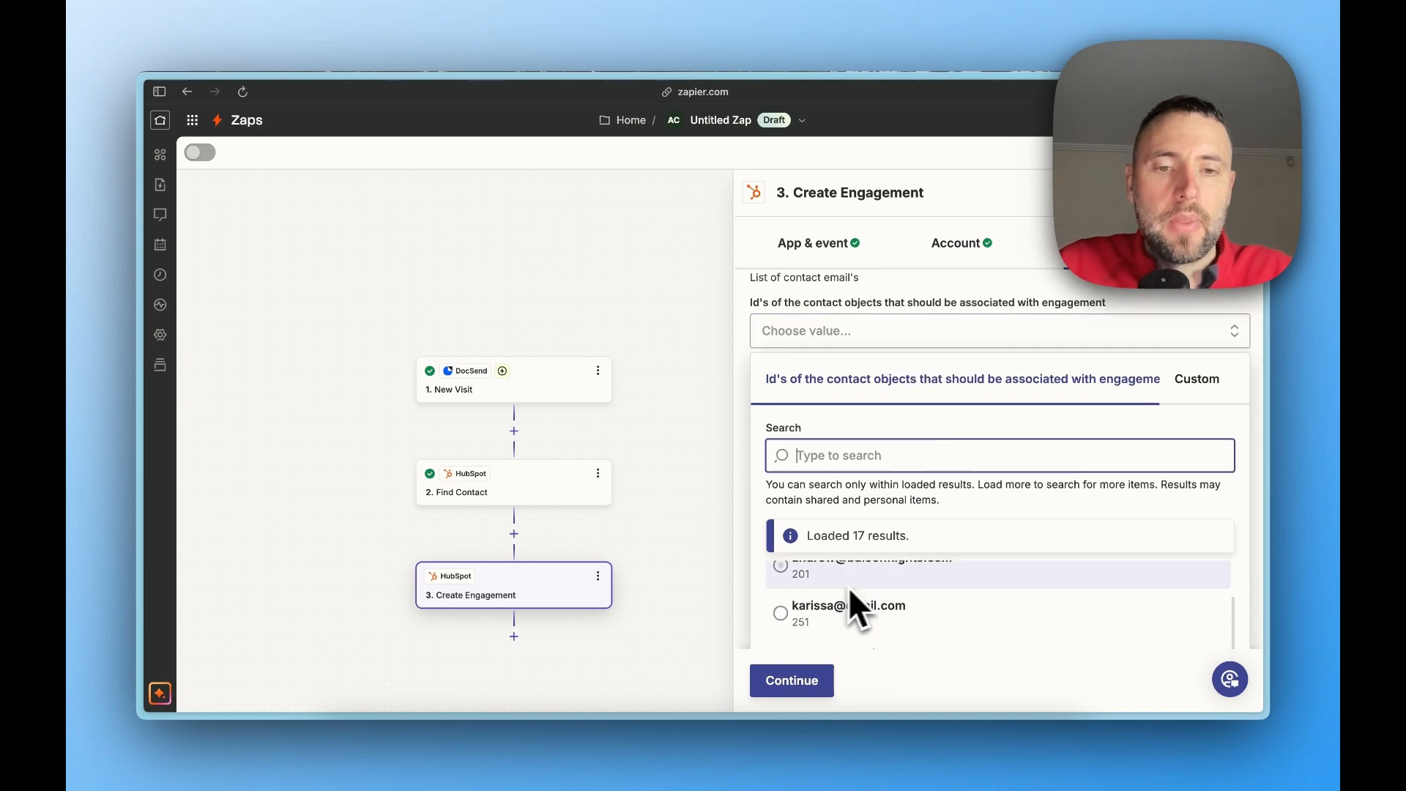
{"action": "scroll", "coordinate": [857, 619], "scroll_direction": "up", "scroll_amount": 2}
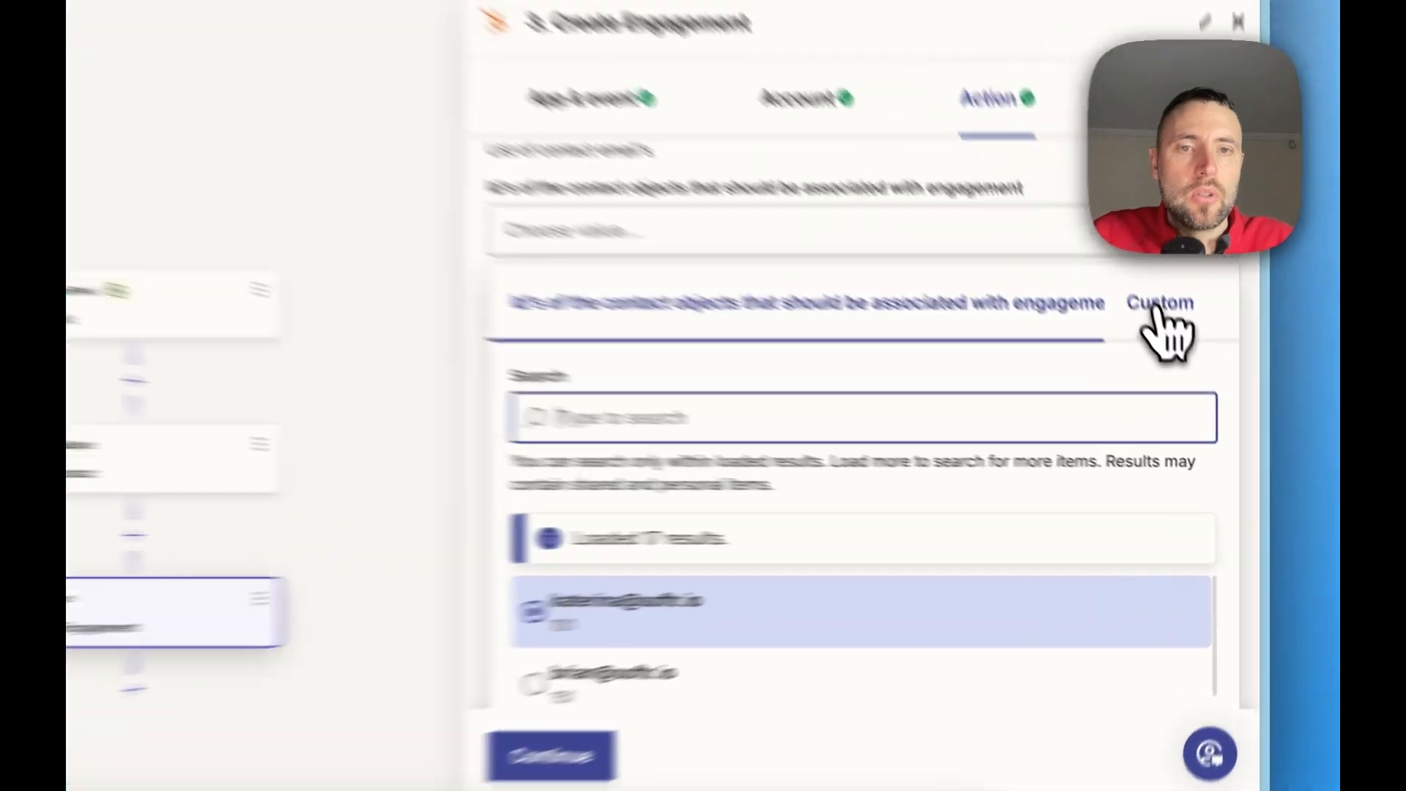
{"action": "left_click", "coordinate": [1194, 381]}
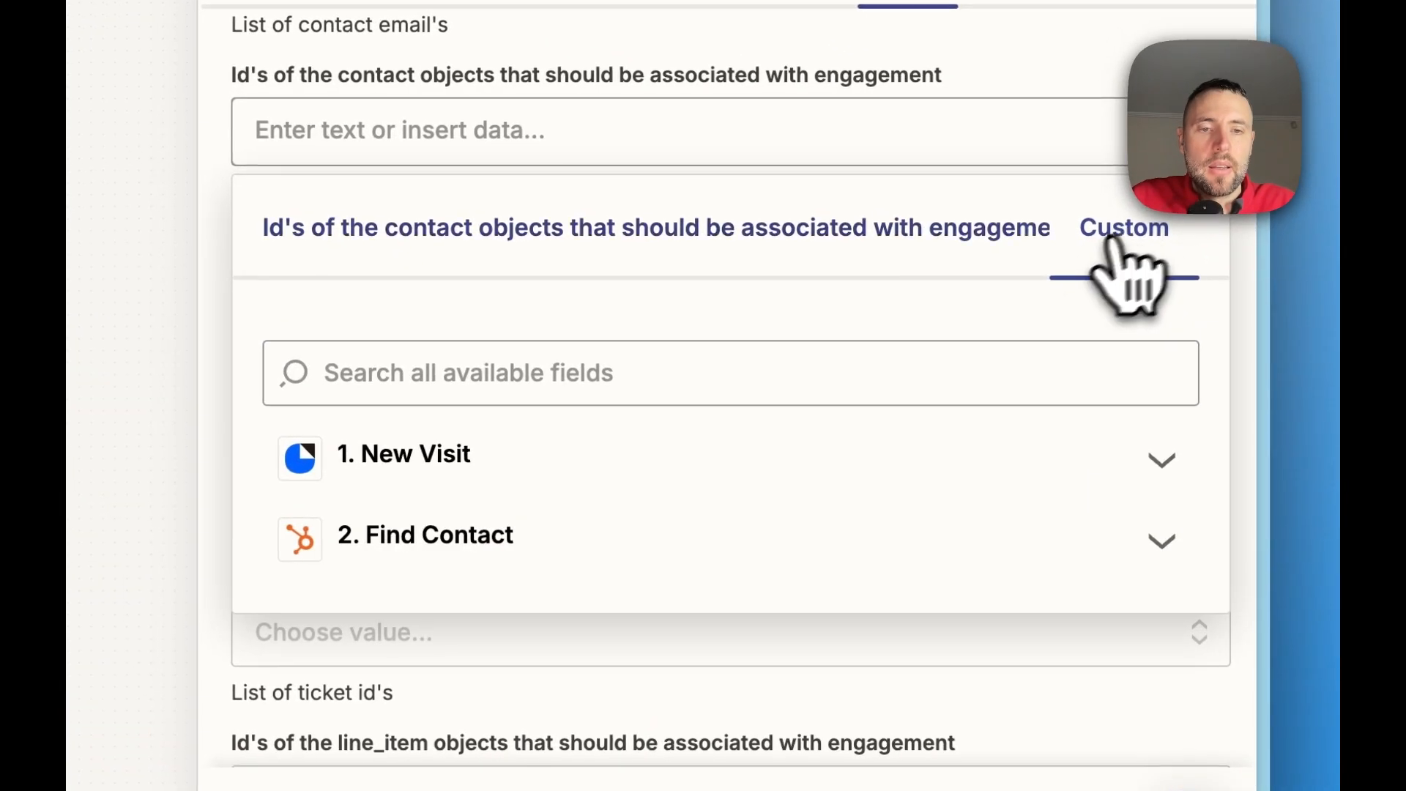
{"action": "left_click", "coordinate": [575, 560]}
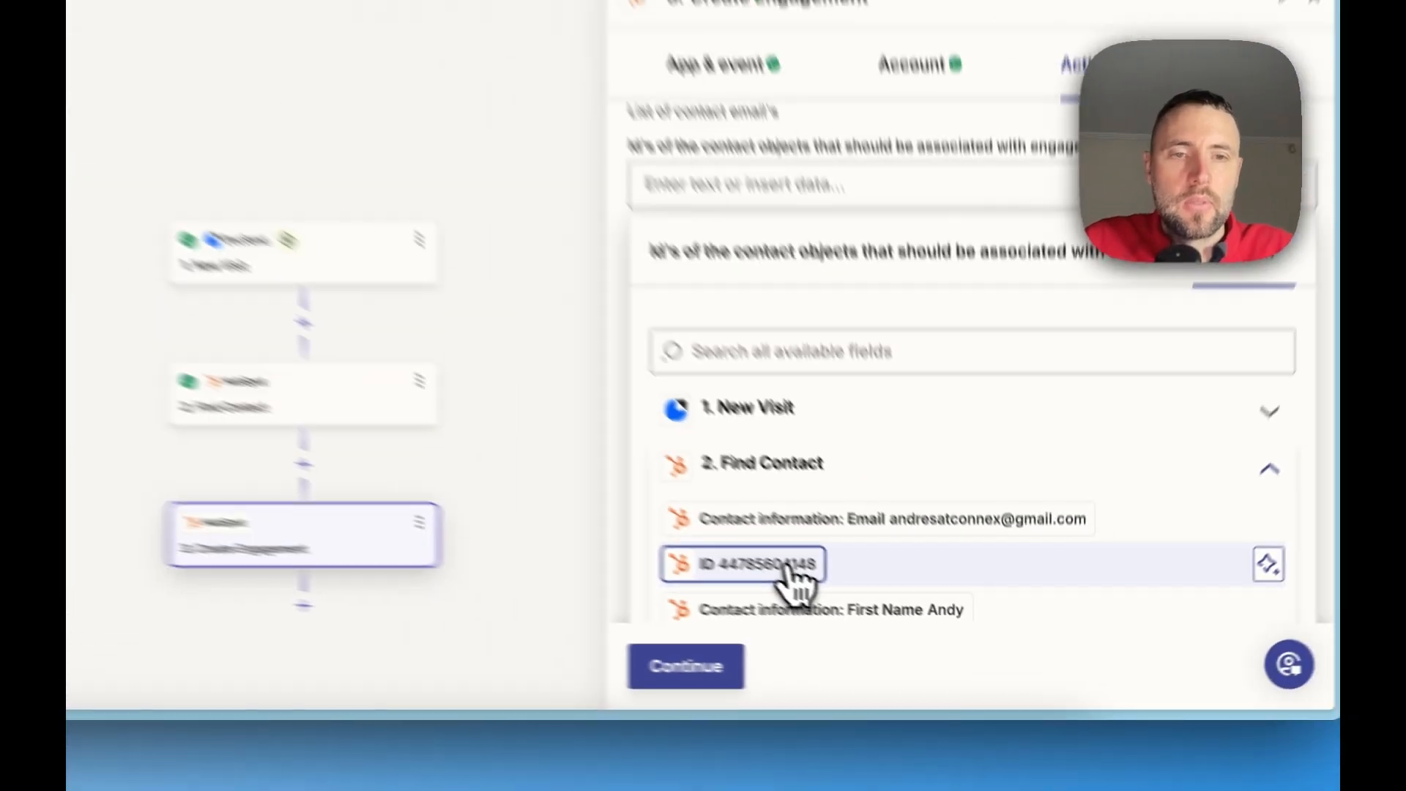
{"action": "left_click", "coordinate": [469, 682]}
{"action": "left_click", "coordinate": [714, 440]}
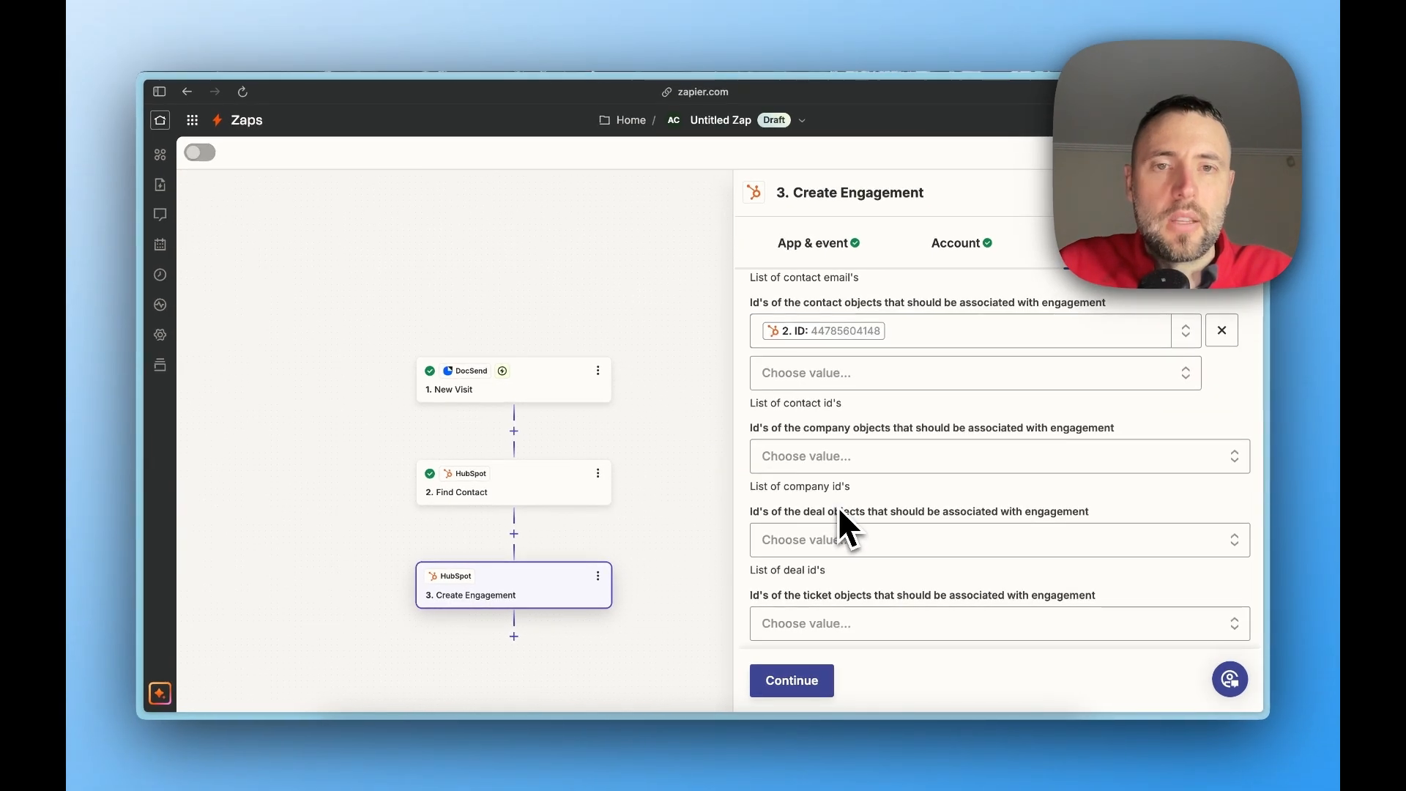
Finish configuring the Create Engagement step and test it by sending the sample engagement to HubSpot
{"action": "scroll", "coordinate": [840, 511], "scroll_direction": "up", "scroll_amount": 1}
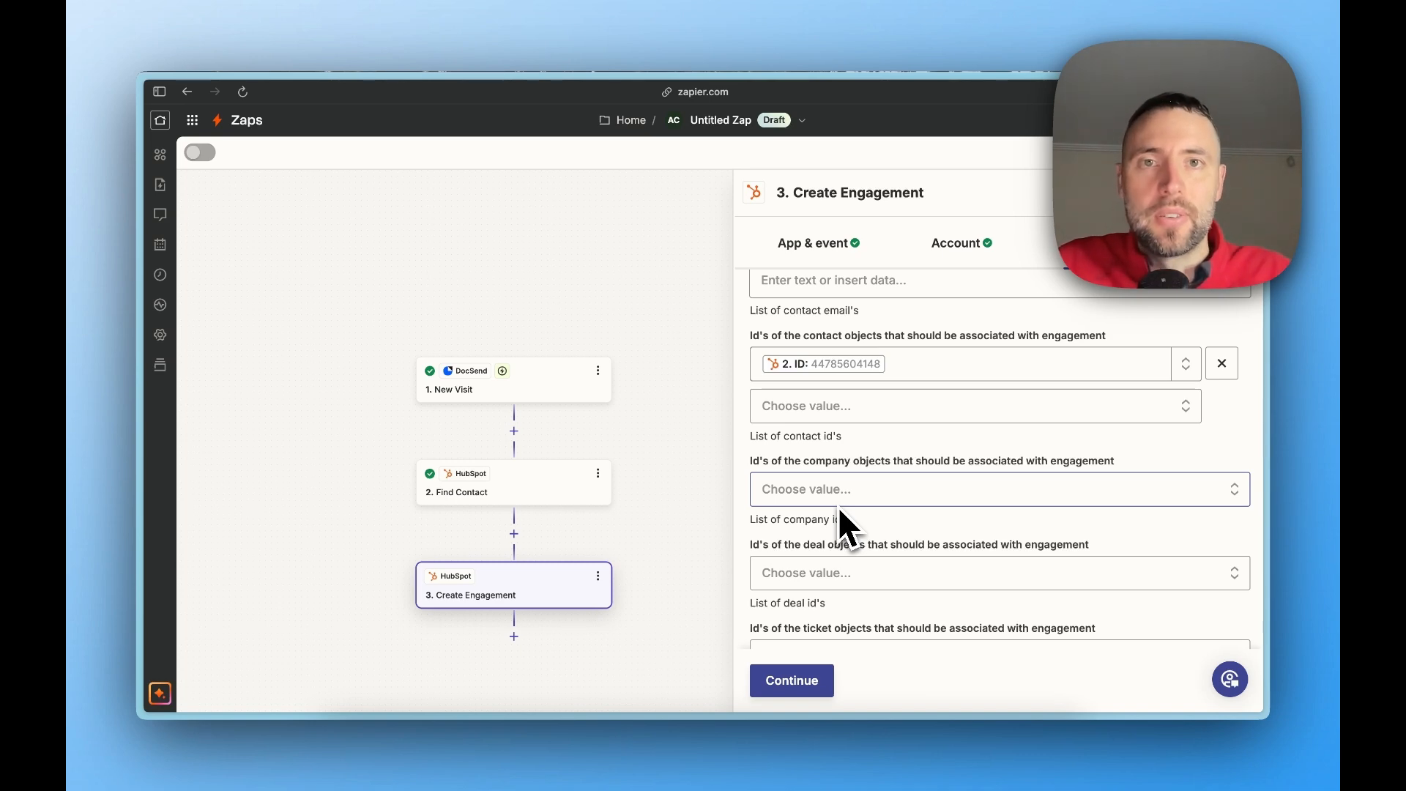
{"action": "left_click", "coordinate": [835, 692]}
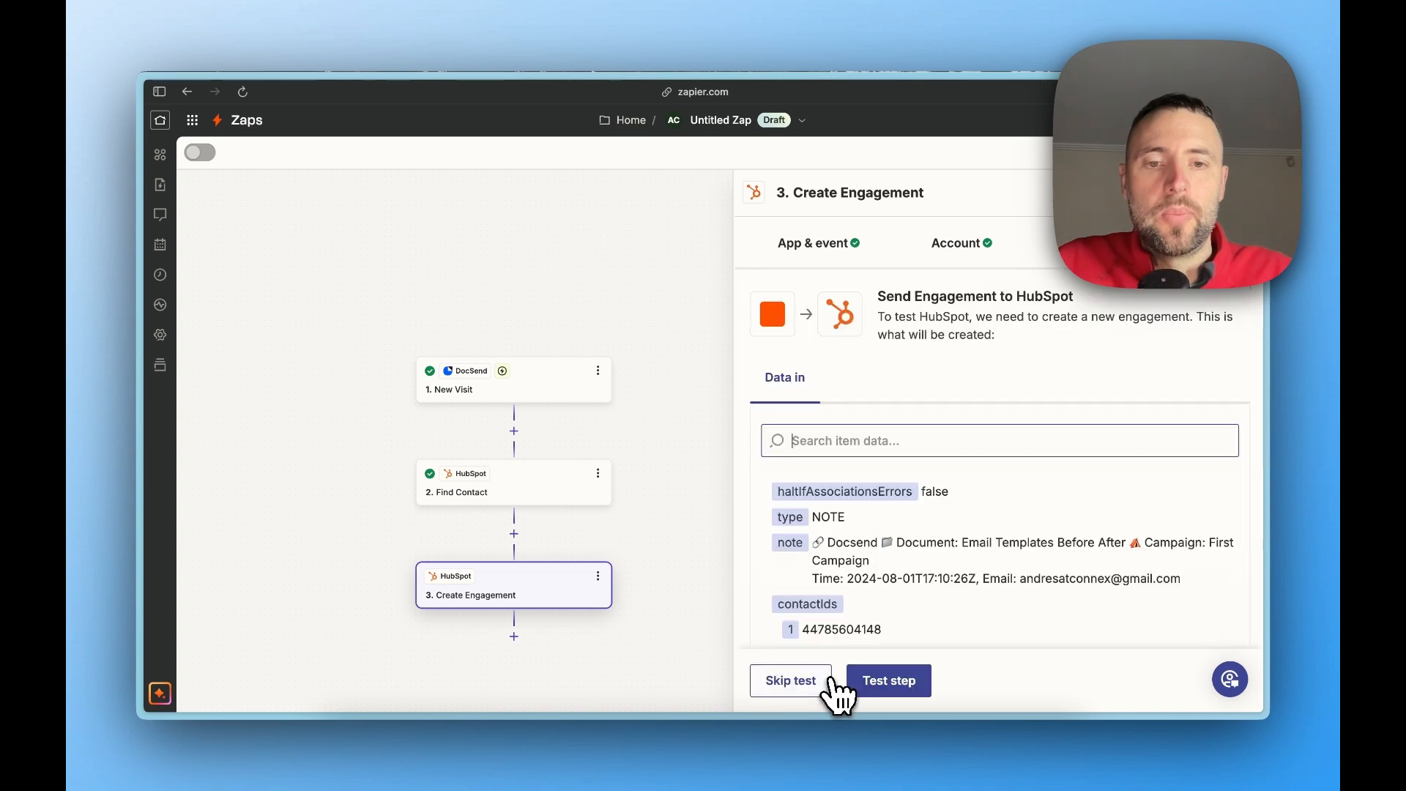
{"action": "left_click", "coordinate": [879, 691]}
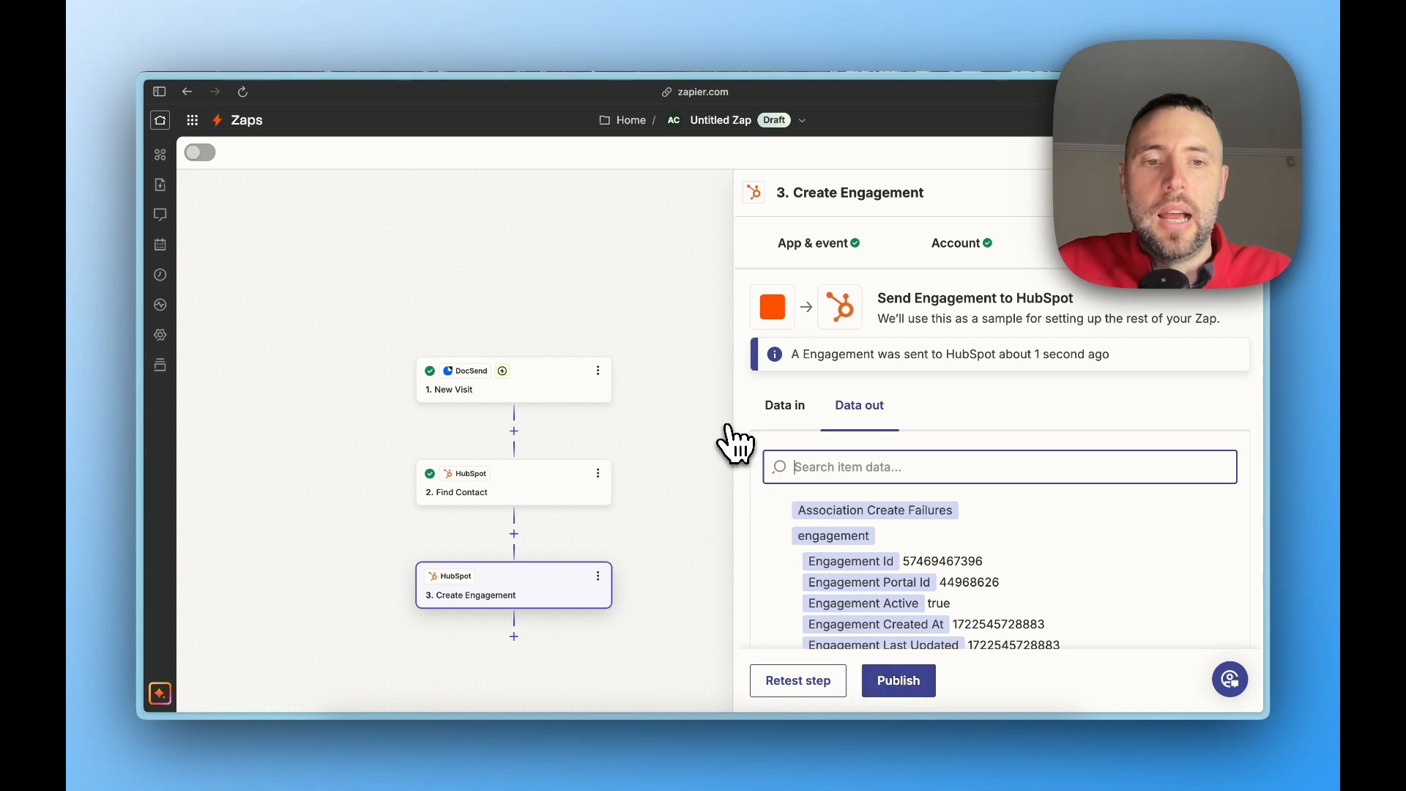
Switch to the contact's record in HubSpot and reload it to check its activities for the test note
{"action": "mouse_move", "coordinate": [147, 314]}
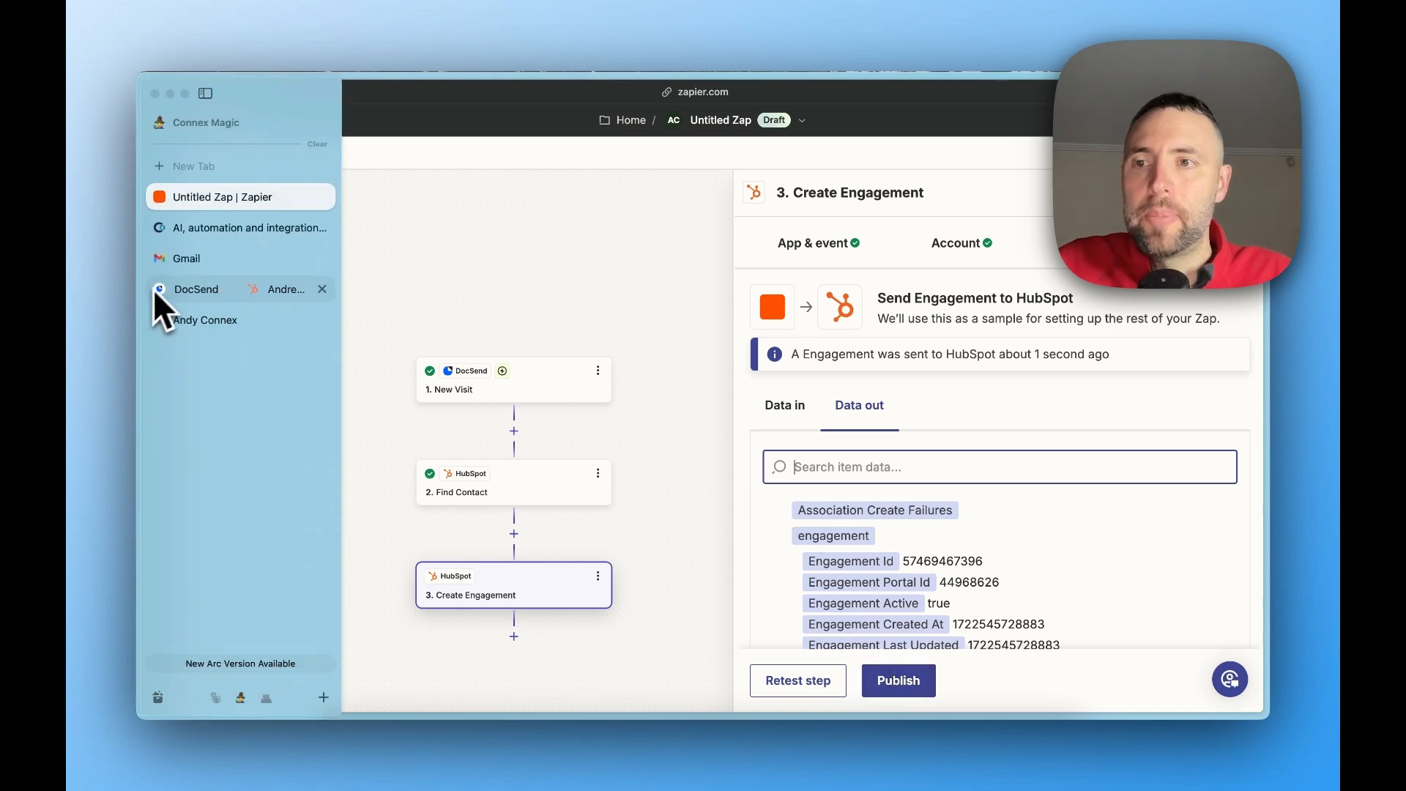
{"action": "left_click", "coordinate": [208, 320]}
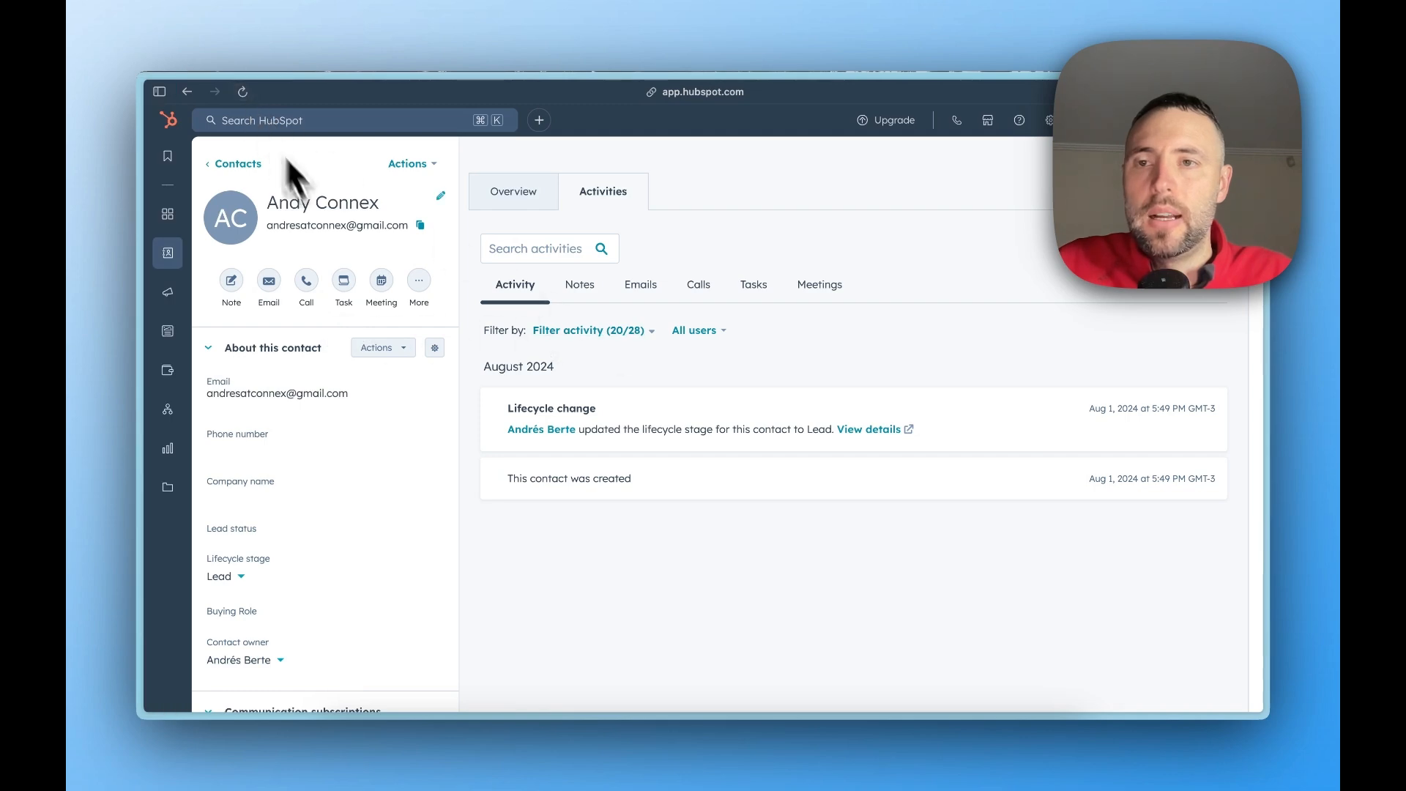
{"action": "left_click", "coordinate": [243, 92]}
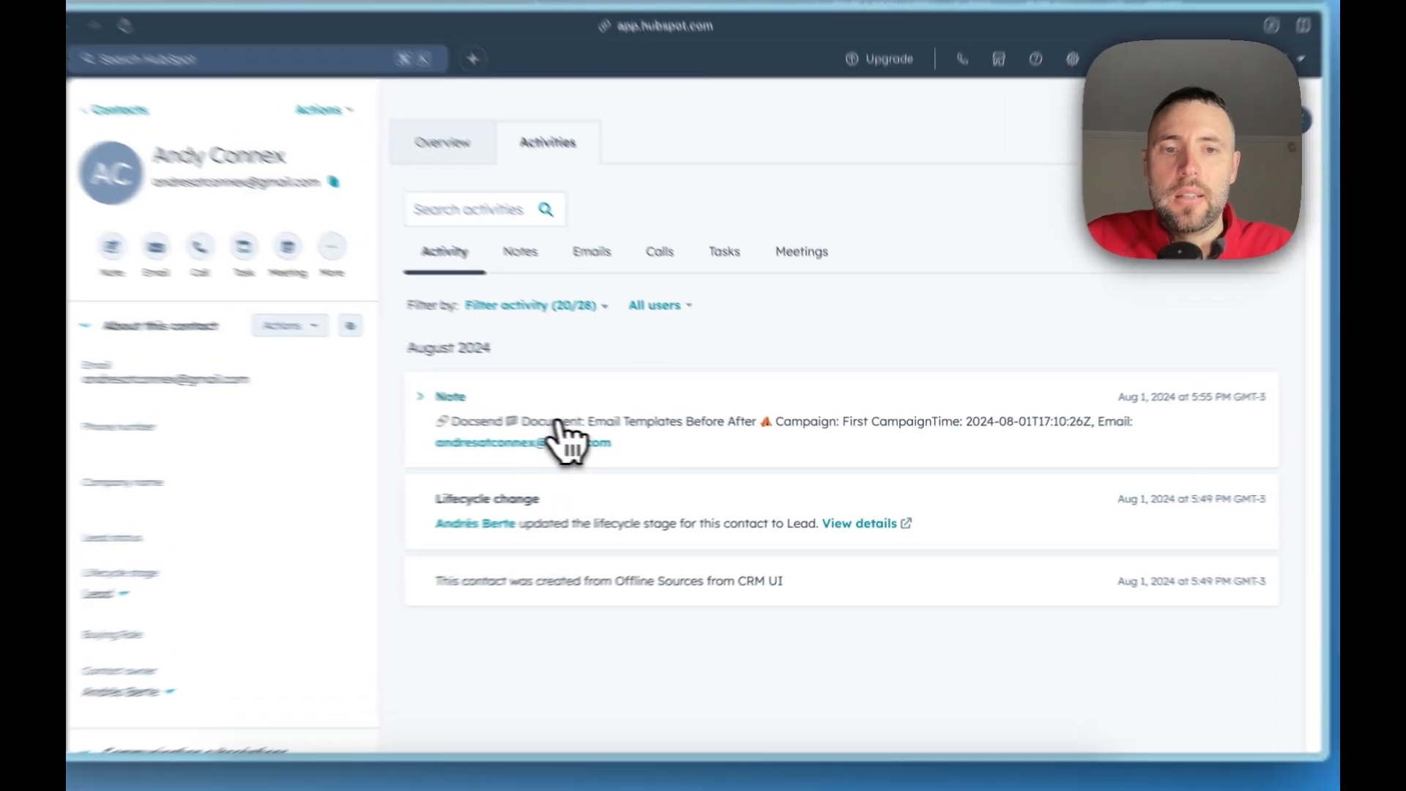
Expand the Docsend note in the contact's activities, open its text for editing and save it
{"action": "left_click", "coordinate": [621, 441]}
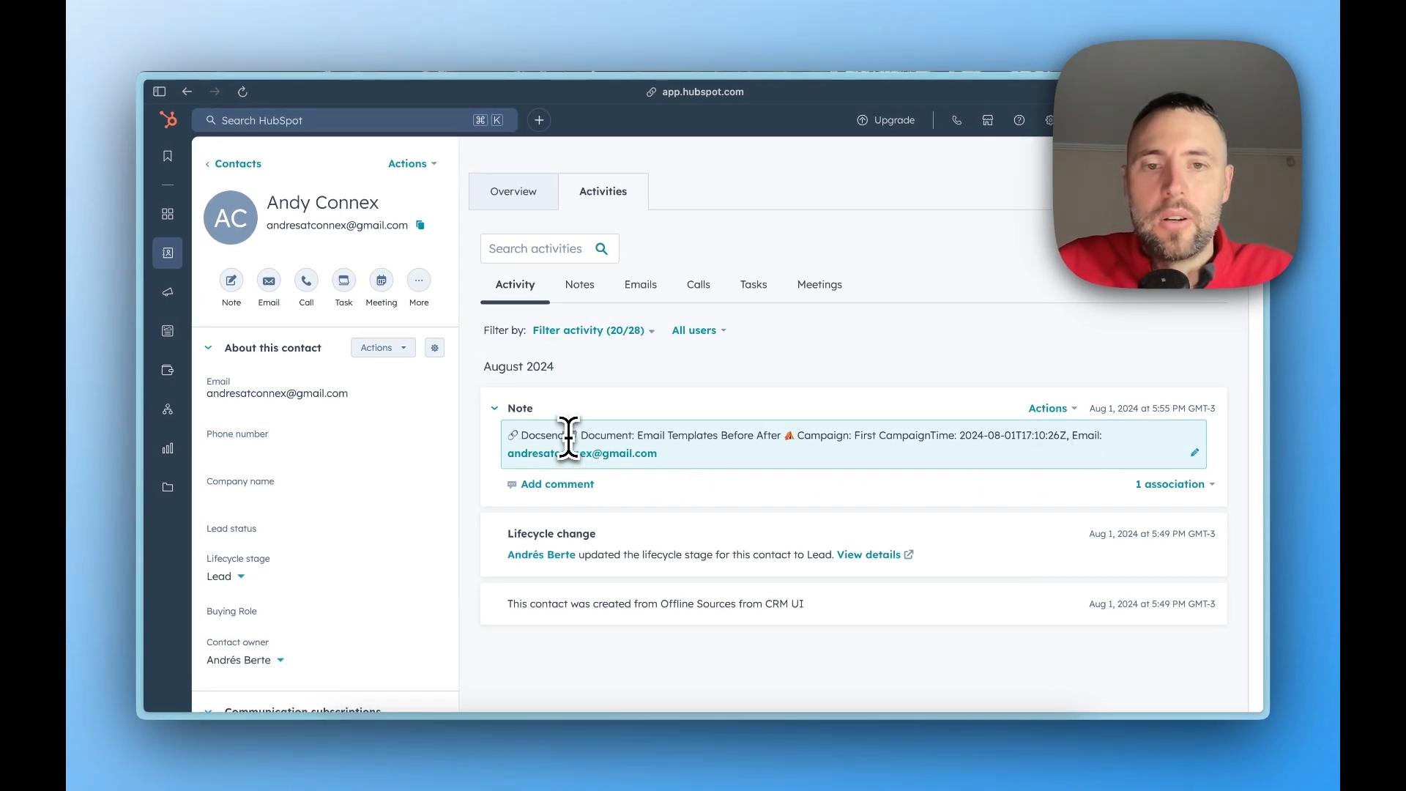
{"action": "left_click", "coordinate": [937, 440]}
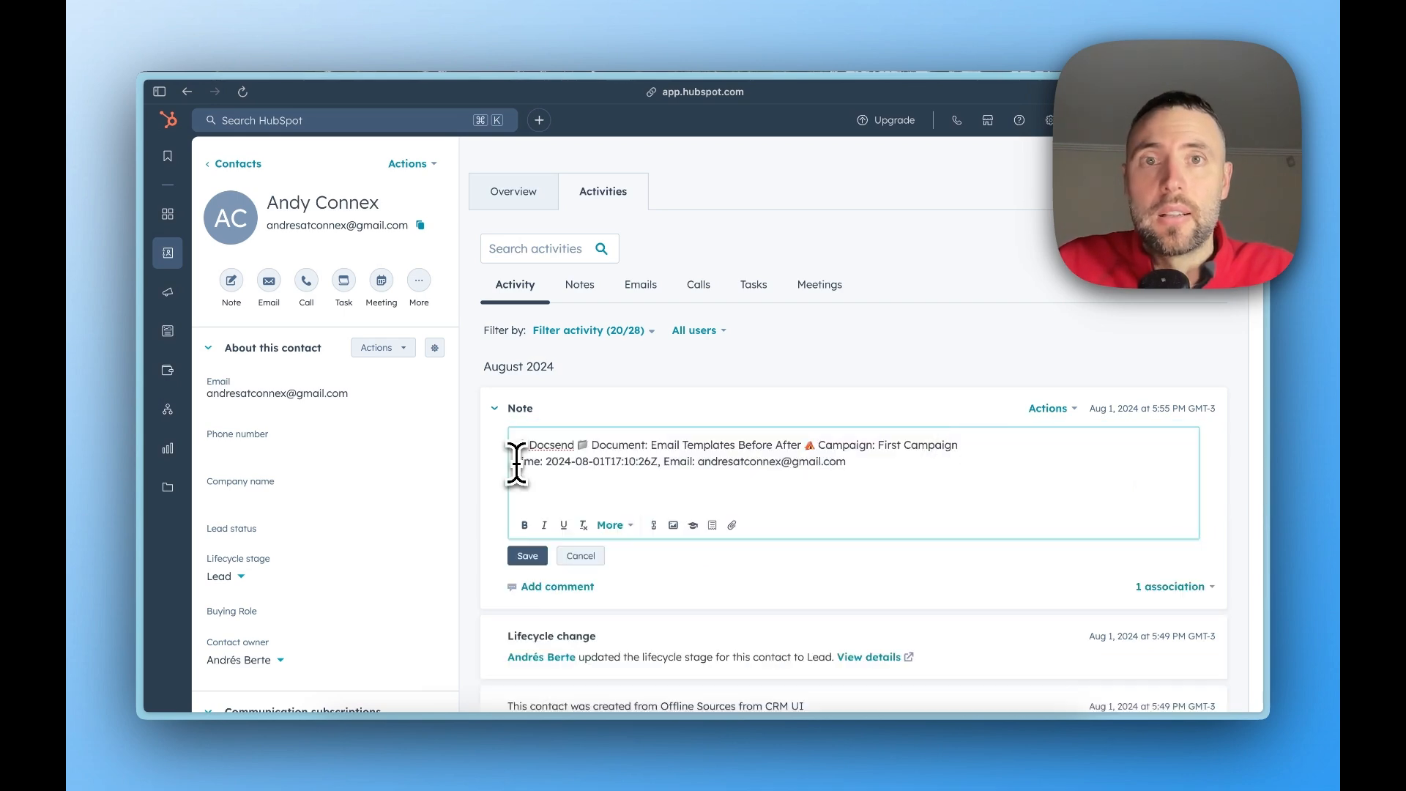
{"action": "left_click", "coordinate": [527, 556]}
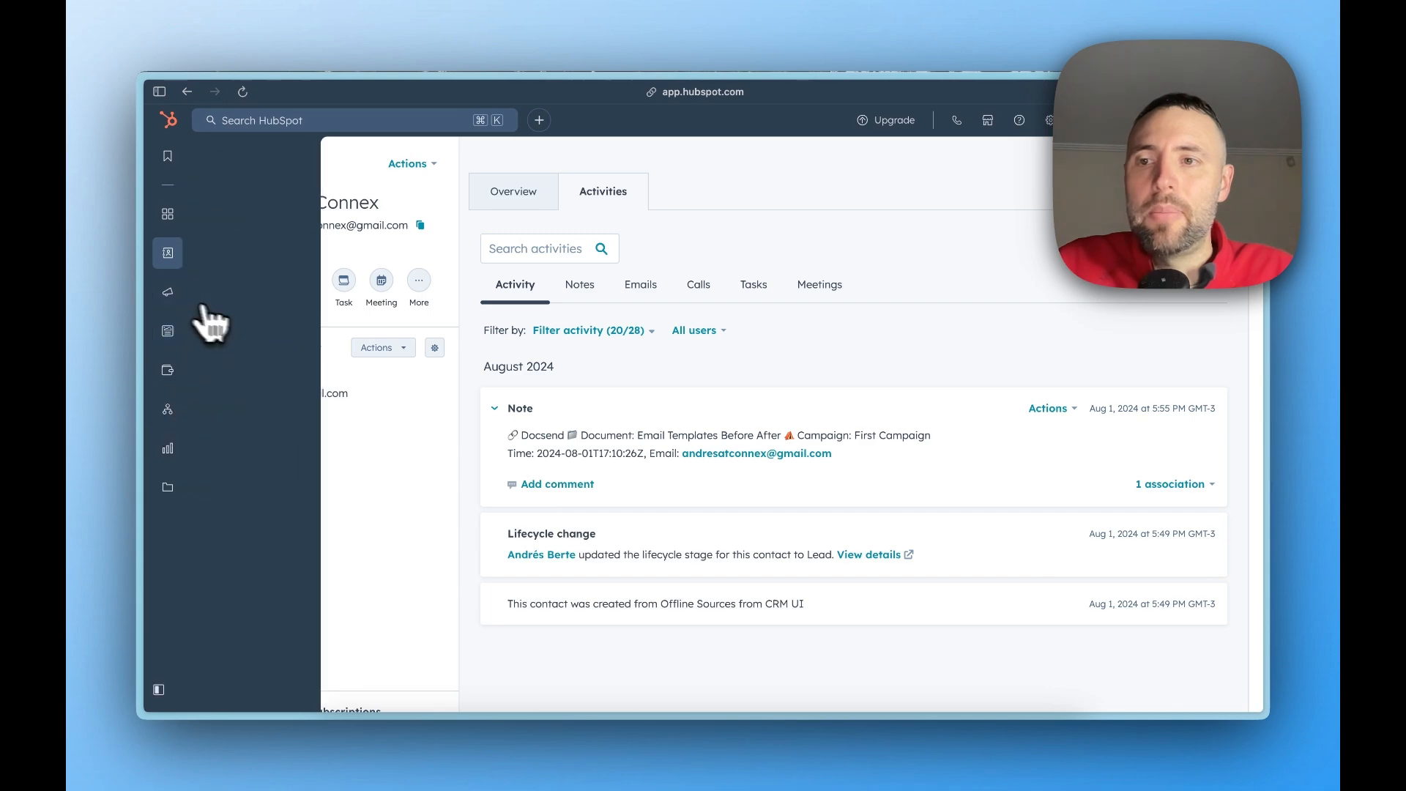
Switch back to the Untitled Zap in Zapier and publish it
{"action": "mouse_move", "coordinate": [147, 311]}
{"action": "left_click", "coordinate": [220, 195]}
{"action": "left_click", "coordinate": [899, 682]}
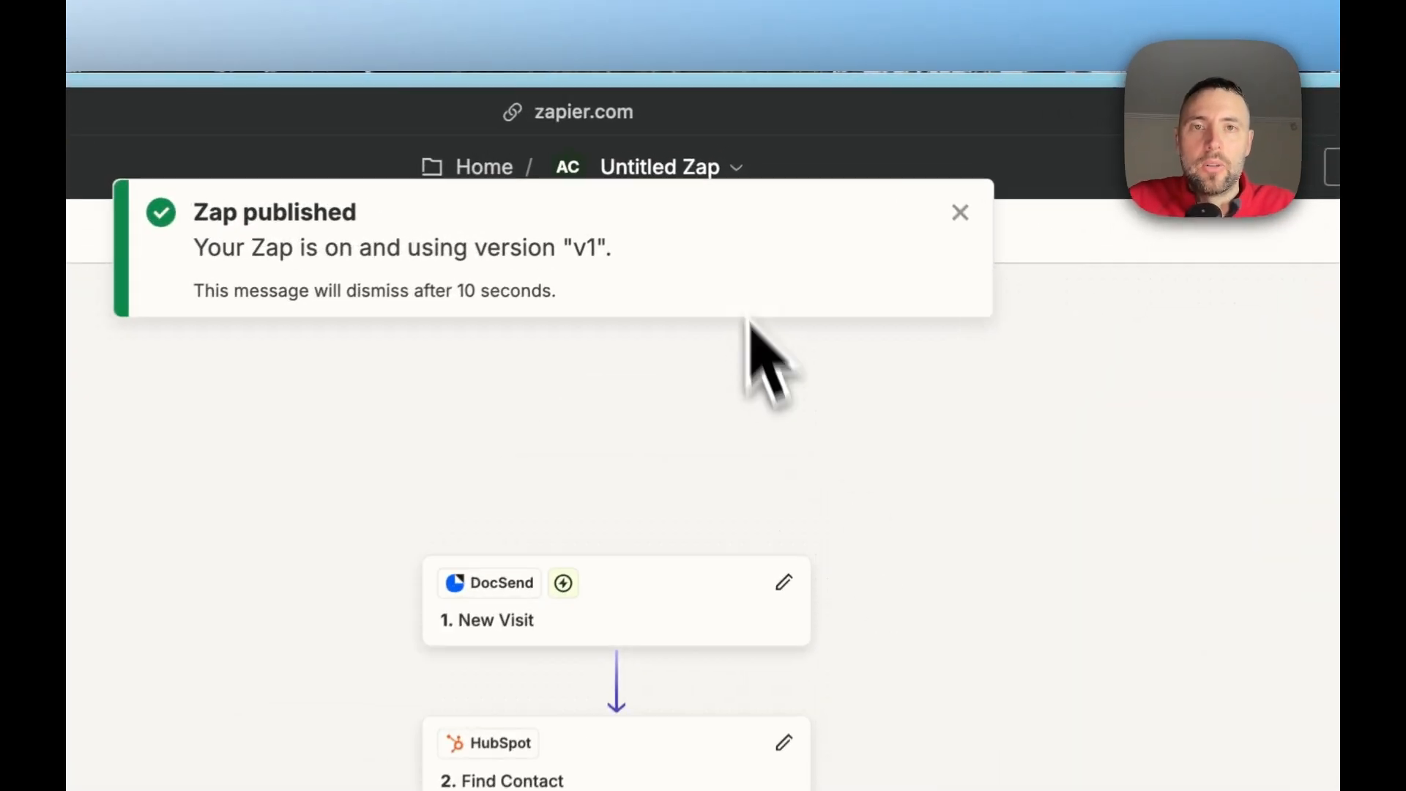
Rename the published Zap as "DocSend to Hubpost"
{"action": "left_click", "coordinate": [758, 121]}
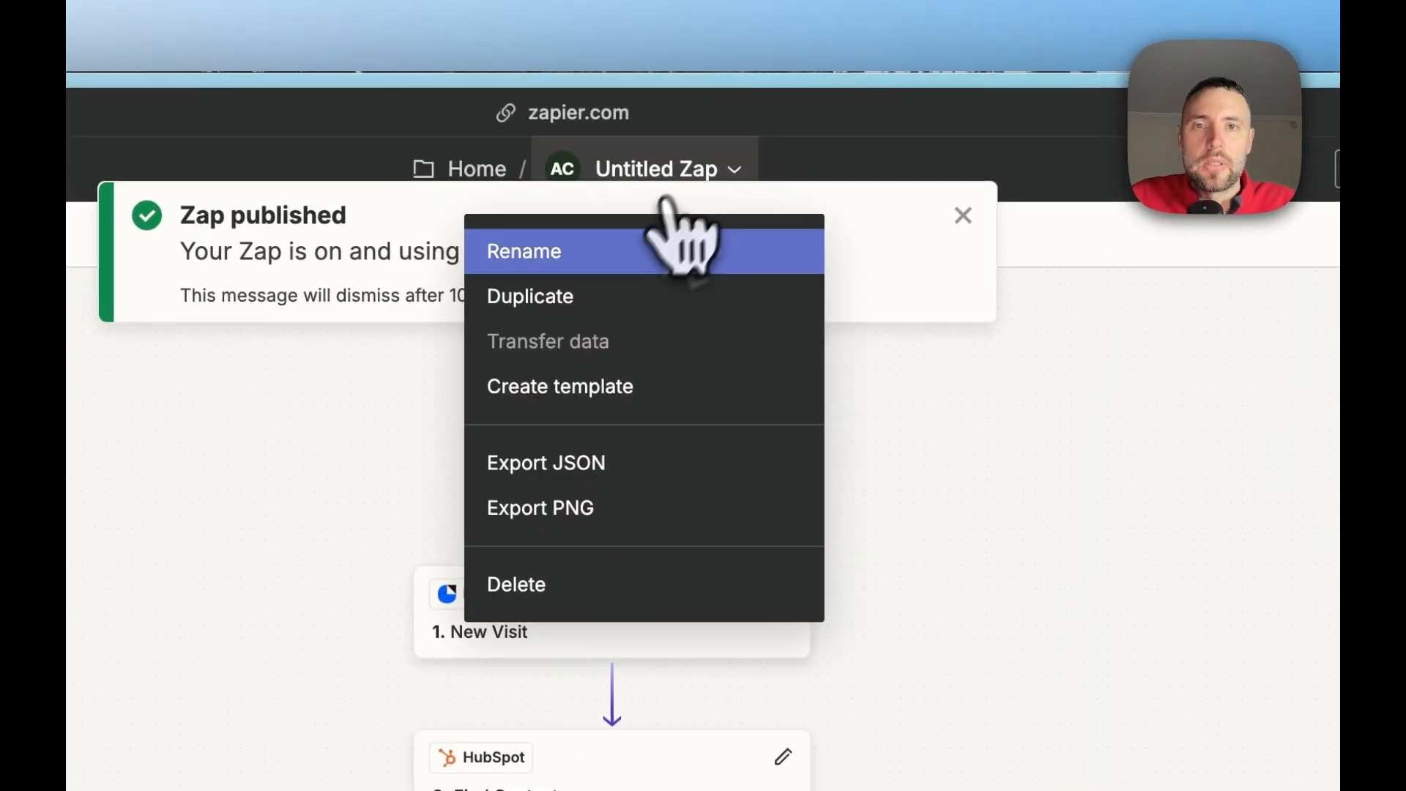
{"action": "left_click", "coordinate": [663, 250]}
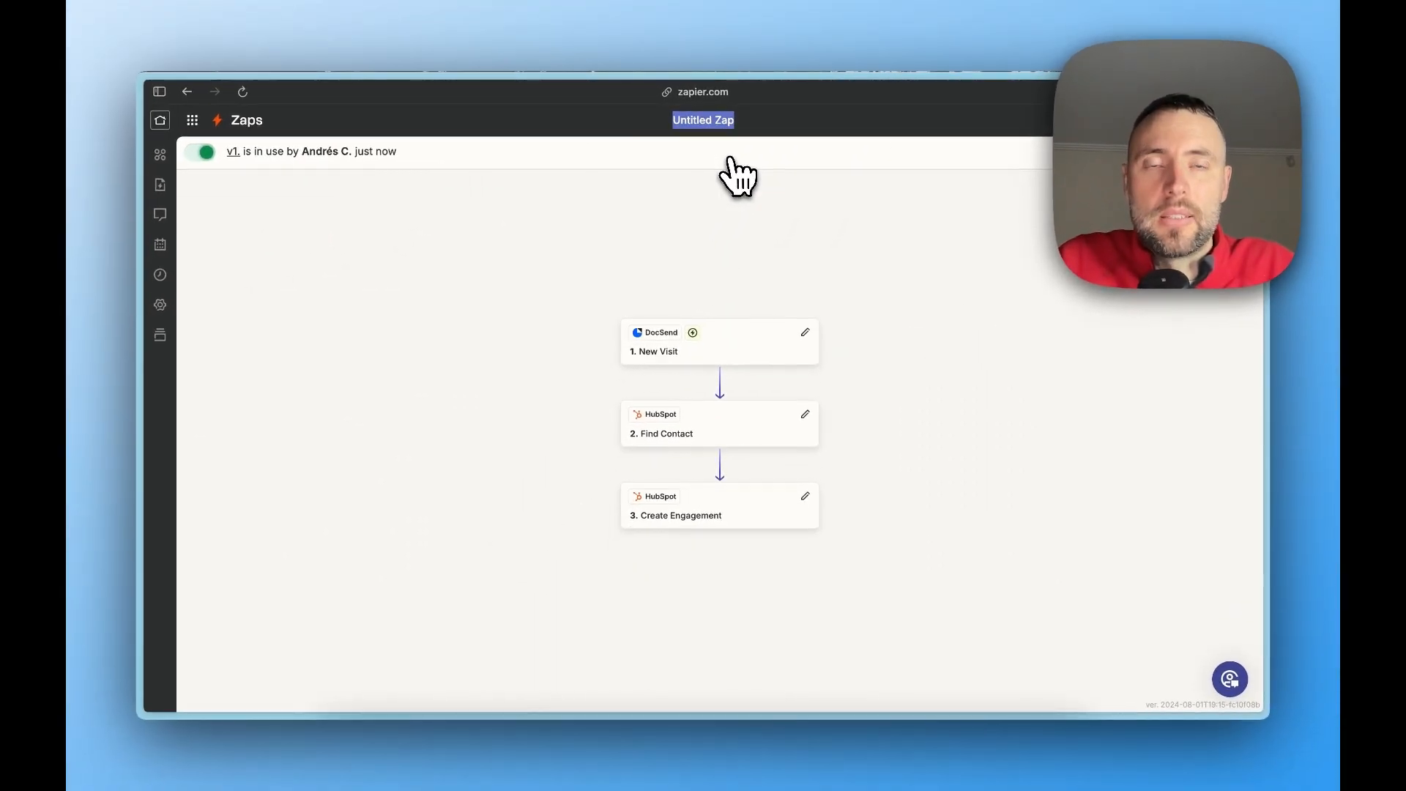
{"action": "type", "text": "DocSend to Hubpost"}
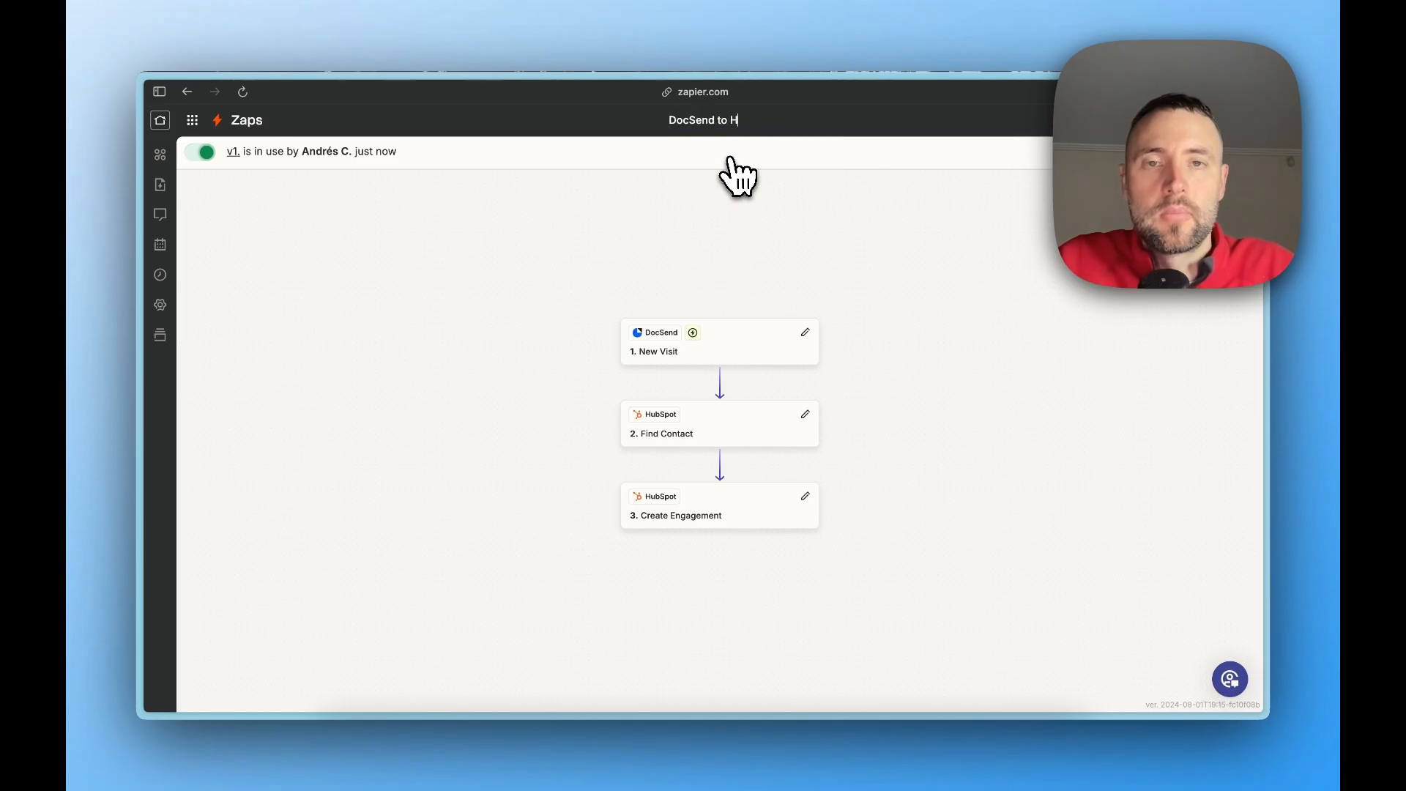
{"action": "key", "text": "Return"}
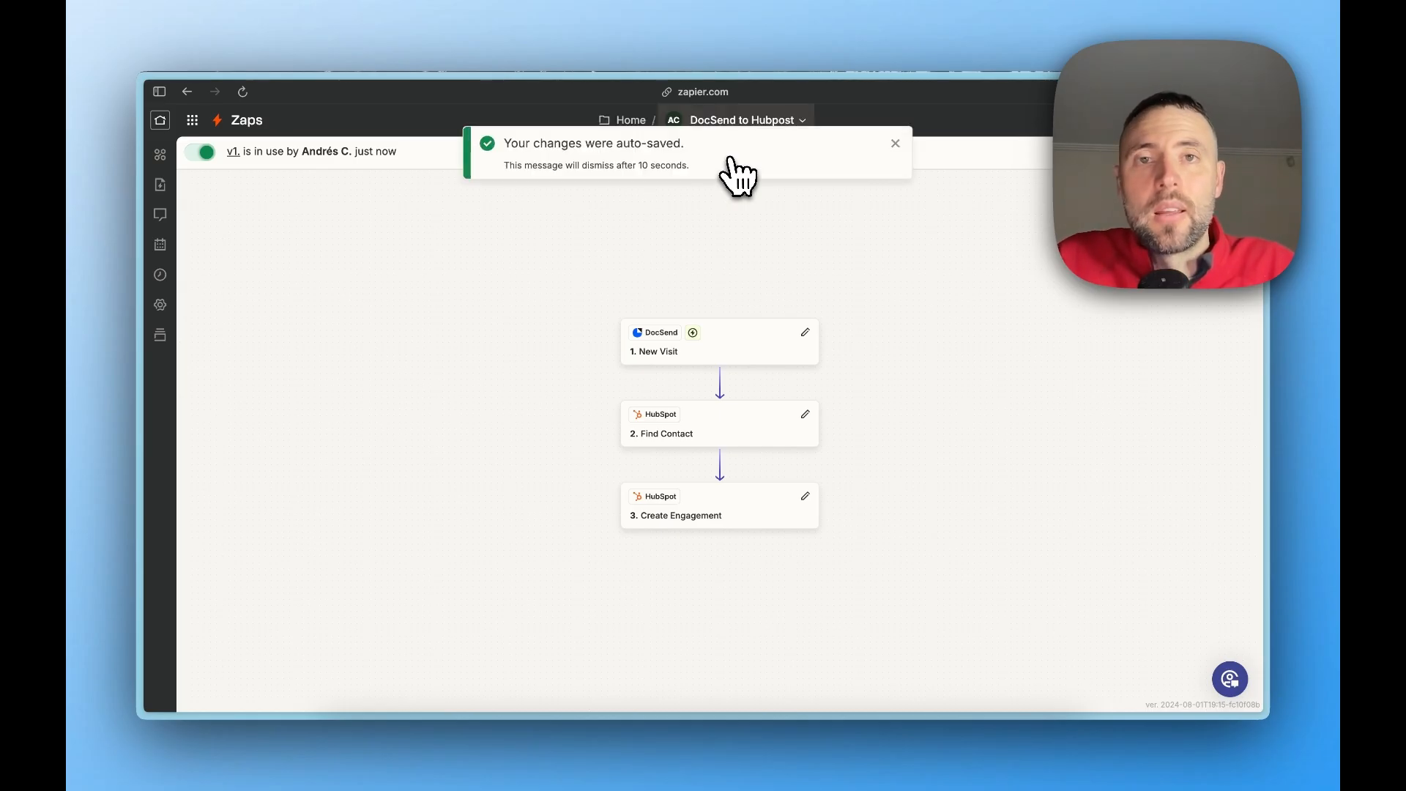